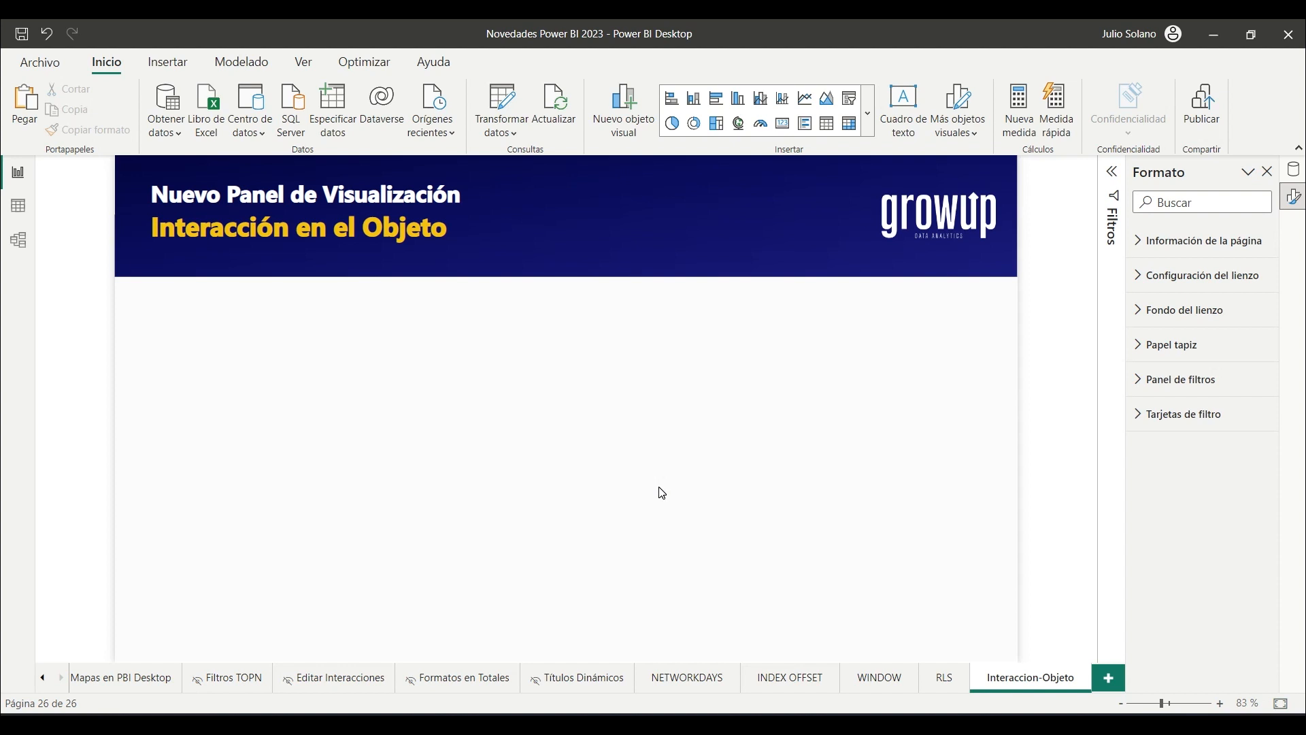
Step: Check that the preview feature Interacción en el objeto is enabled in the global options and accept the settings
click(673, 450)
click(39, 62)
click(73, 333)
click(258, 136)
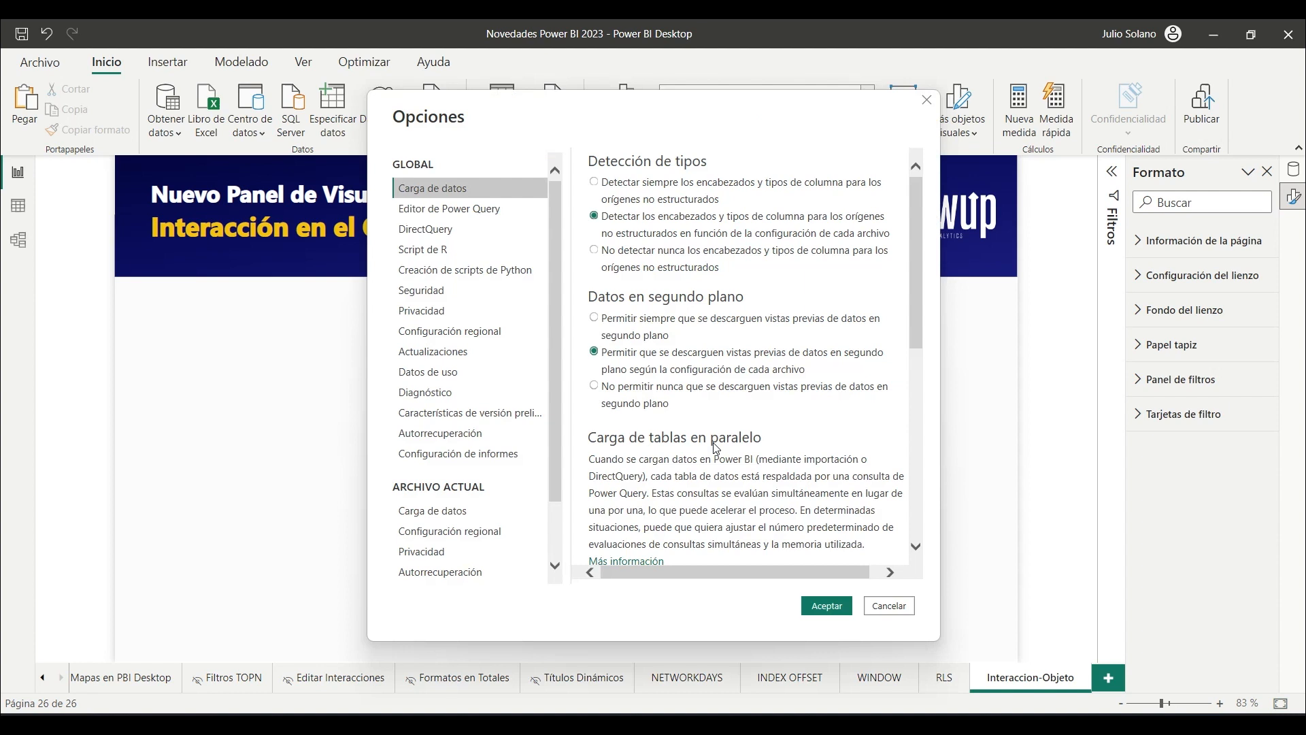
click(514, 413)
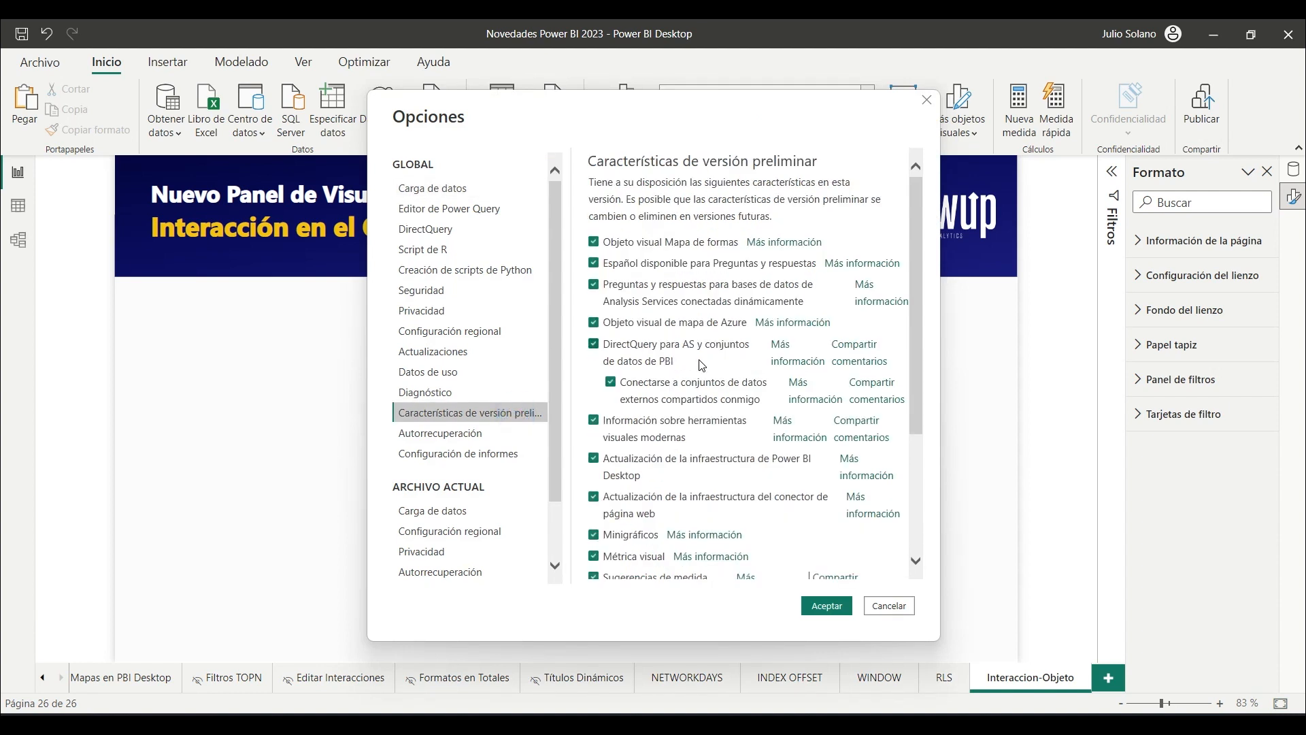
scroll(711, 402, down, 5)
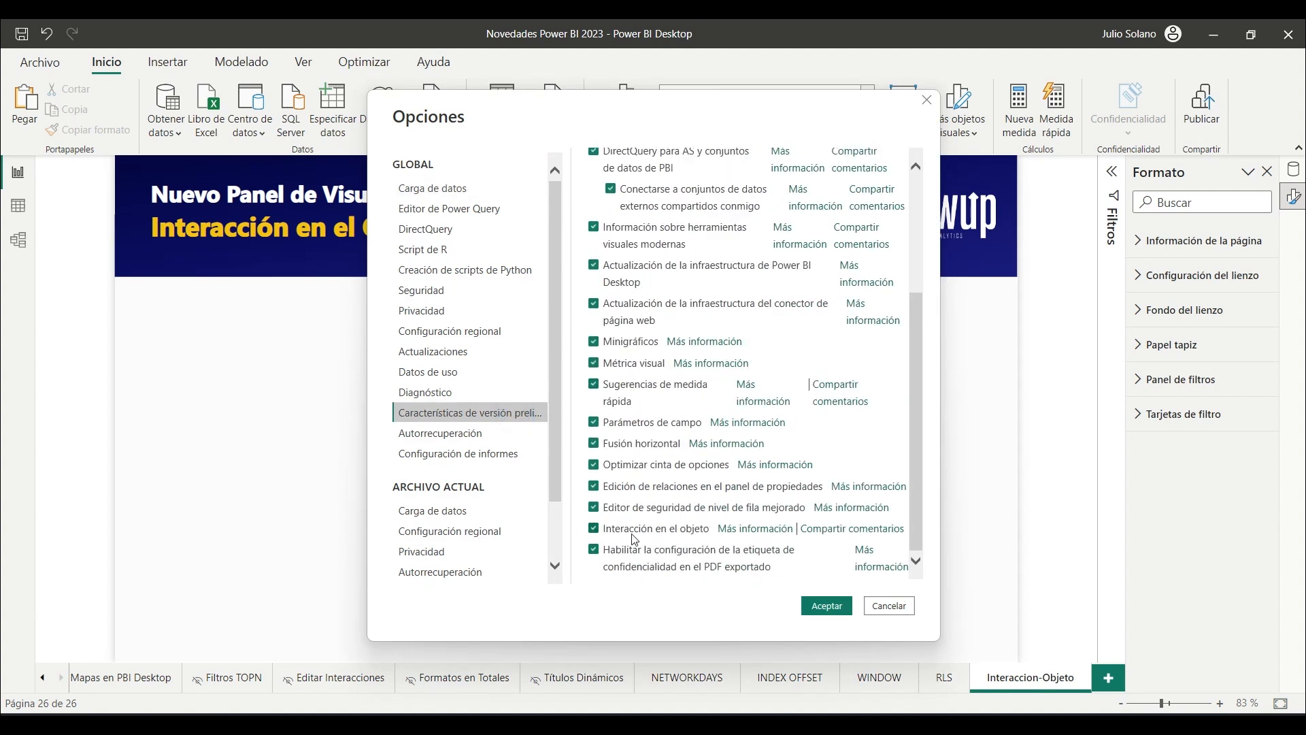
click(819, 613)
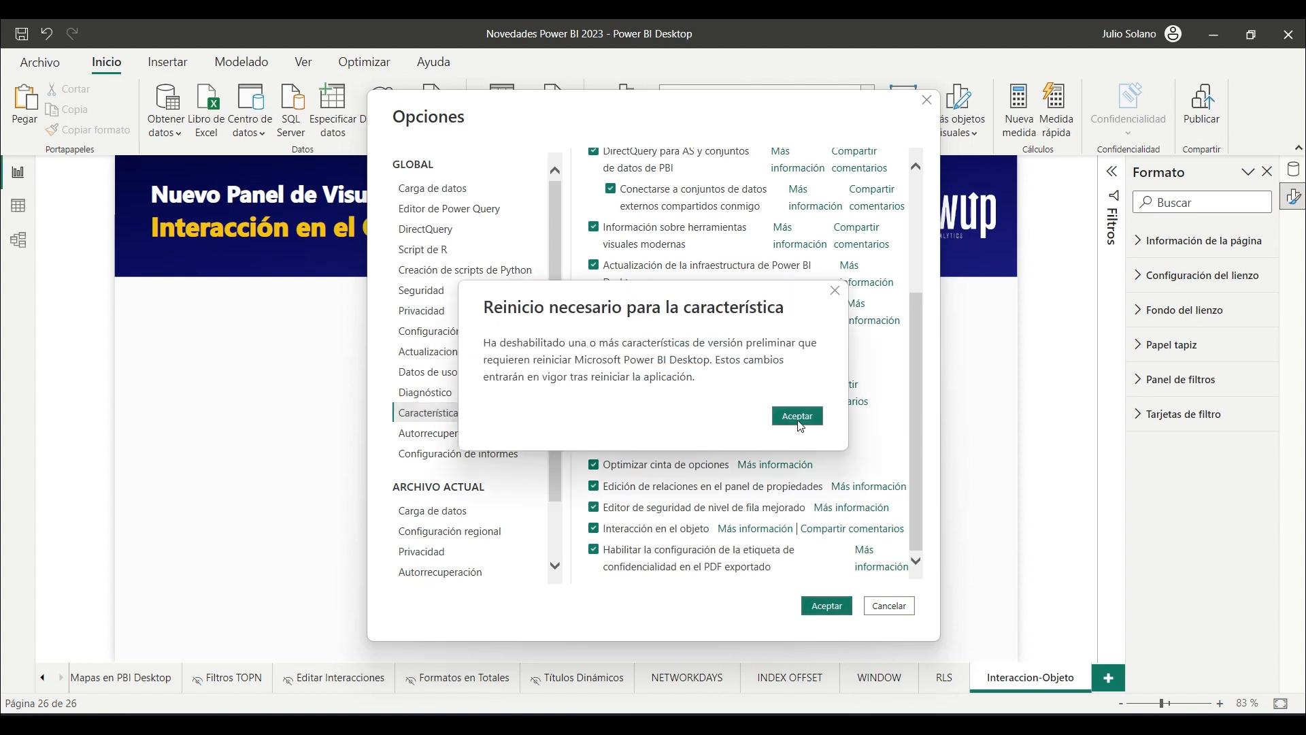
click(799, 418)
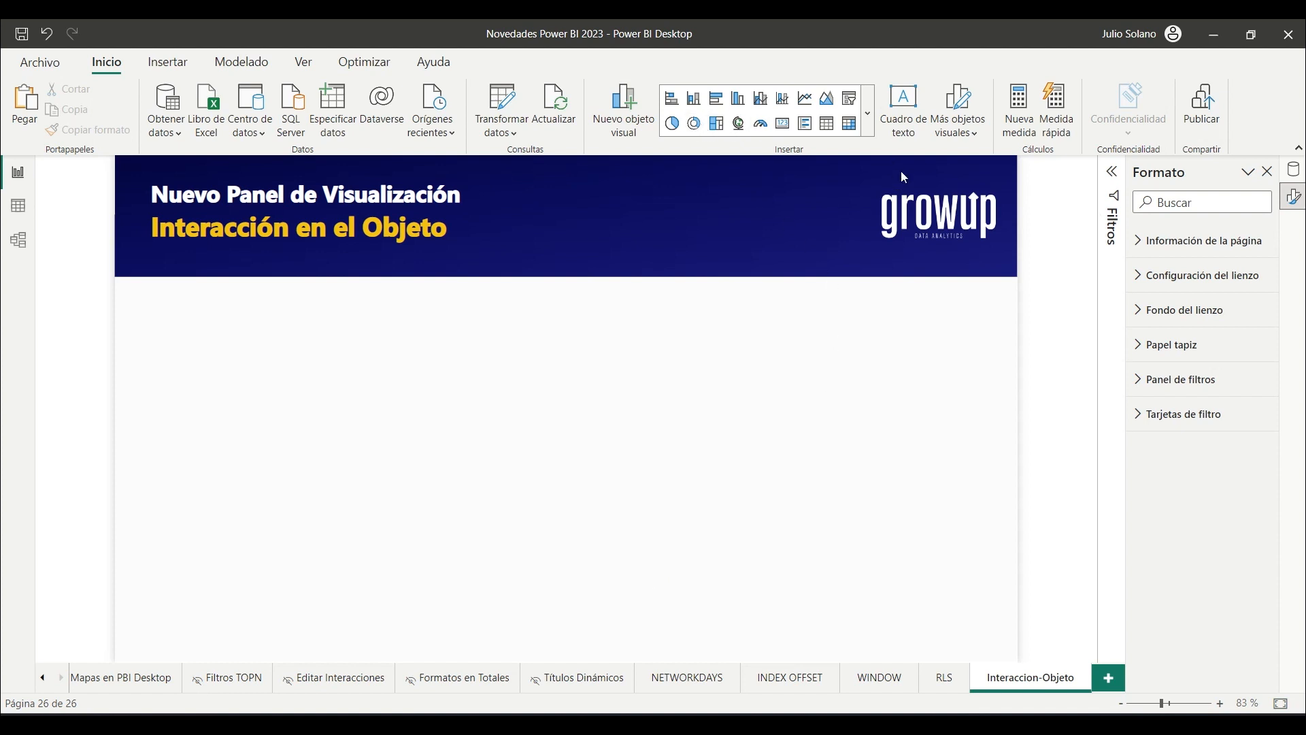
click(870, 114)
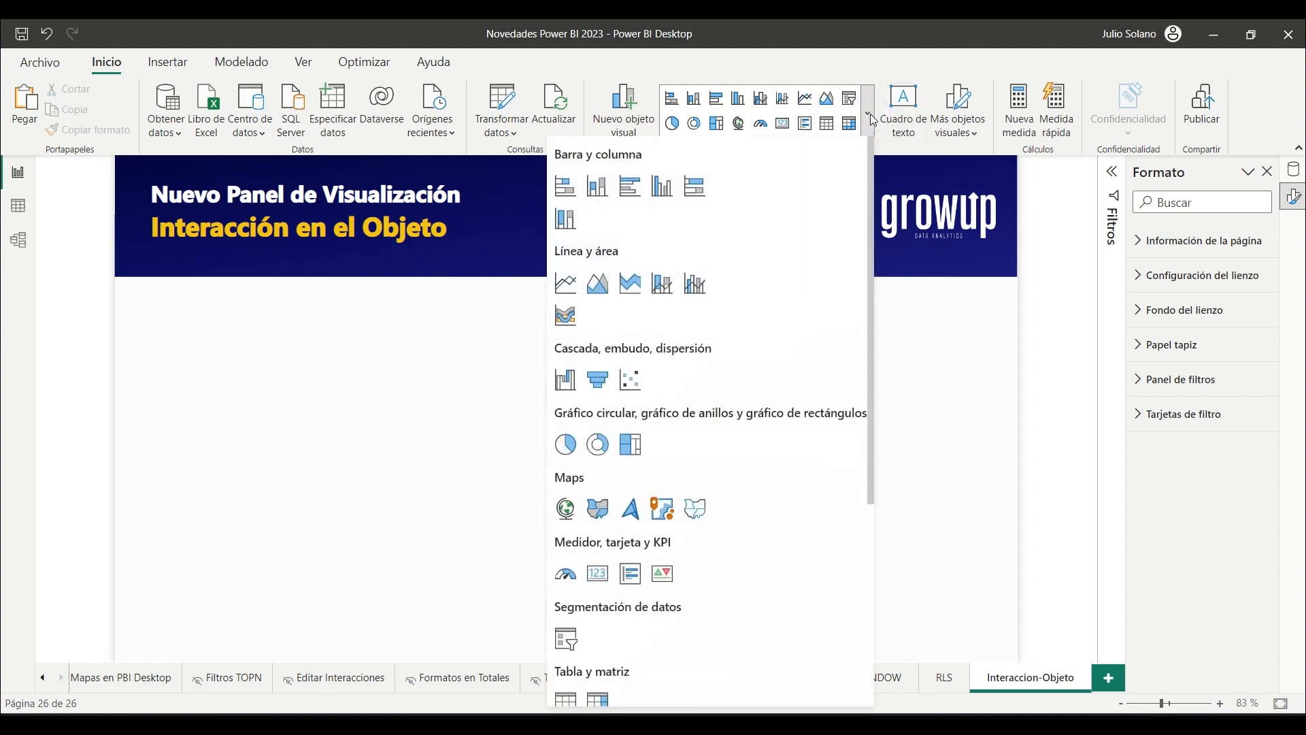
click(871, 113)
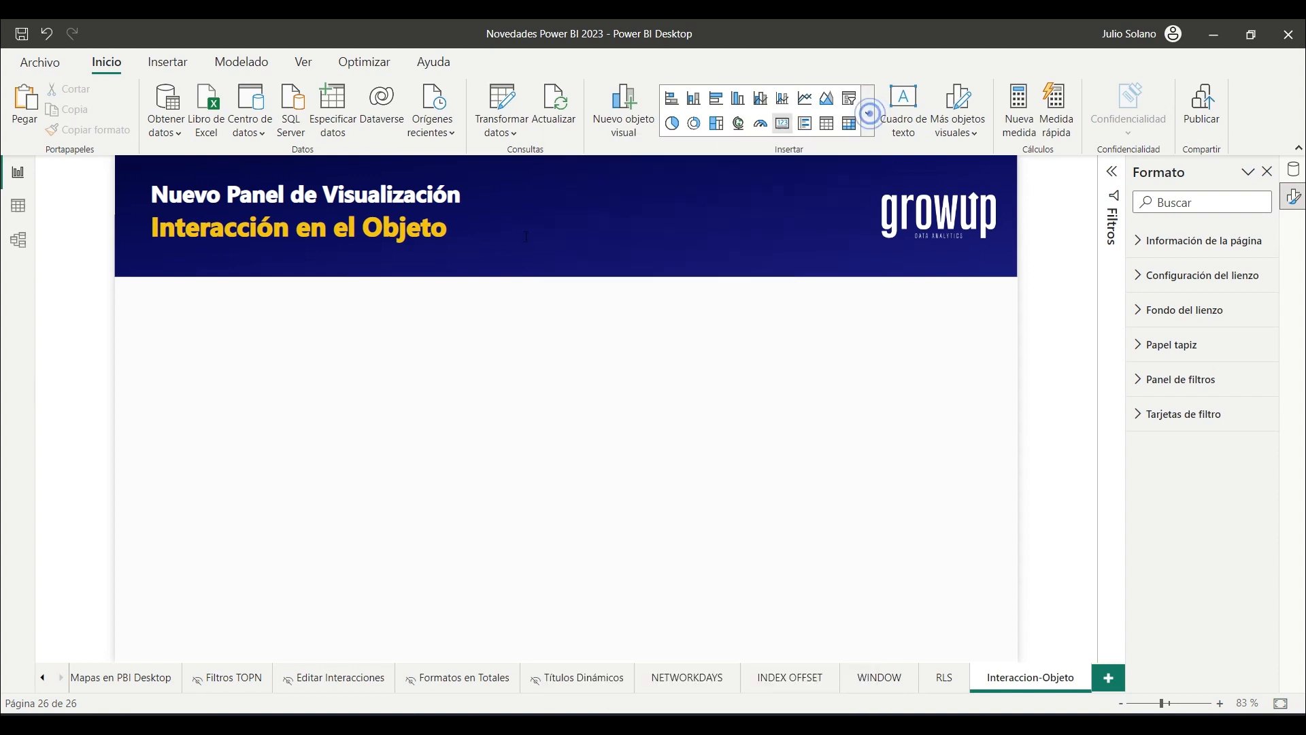
Step: Add a new report page and insert an empty clustered bar chart on it
click(1109, 678)
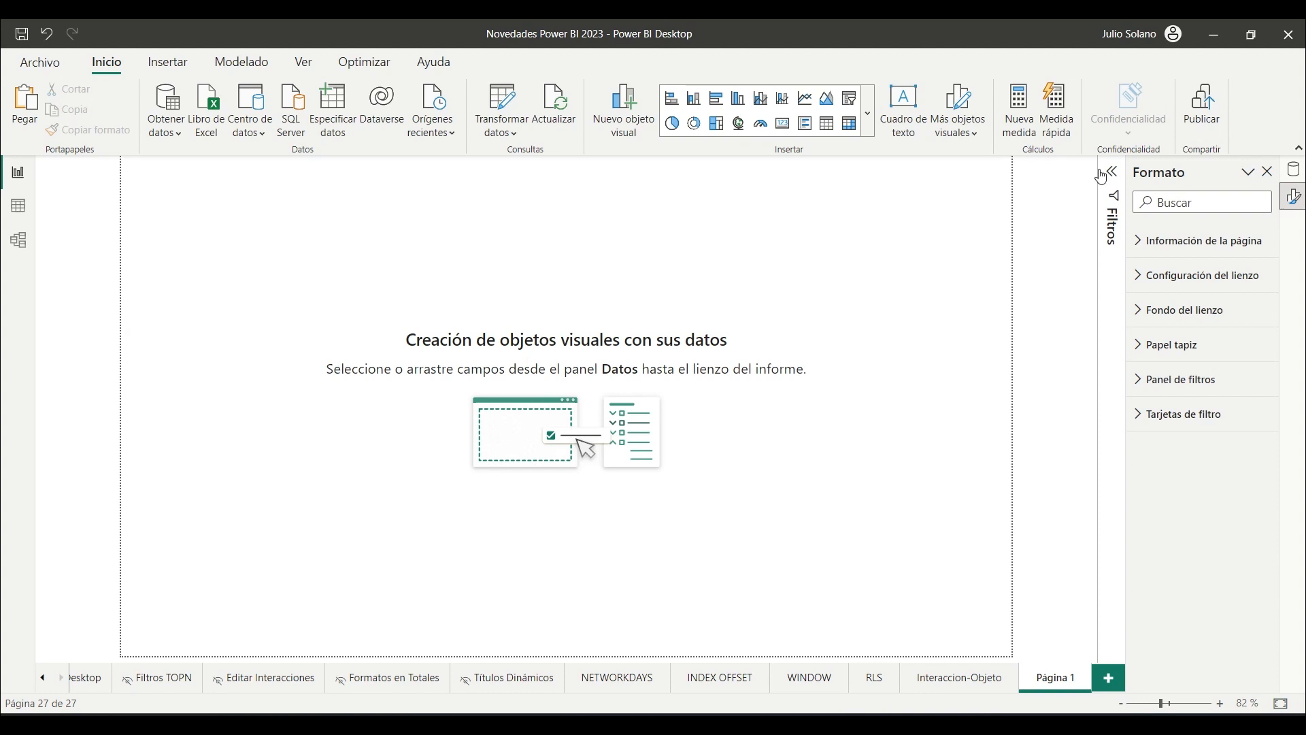
click(282, 291)
click(717, 100)
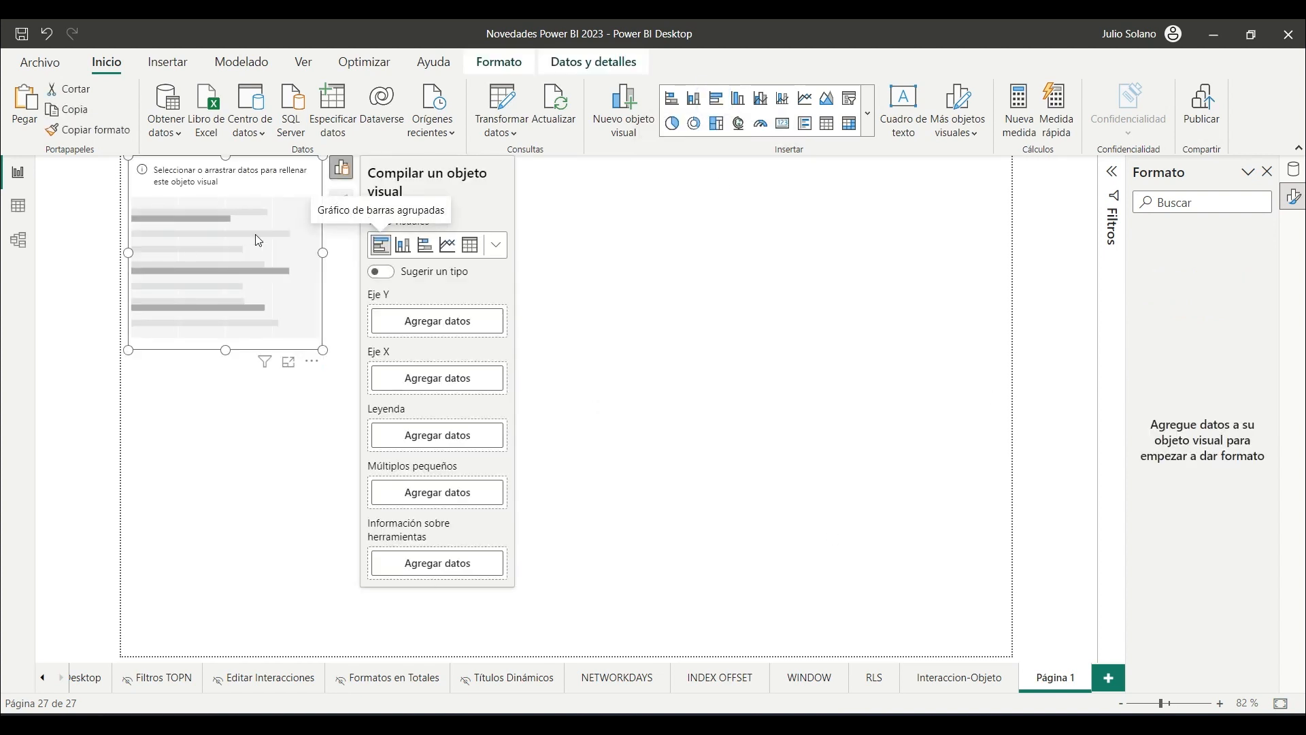
Step: Add the CategoryName field from the Categories table to the bar chart's Y axis
click(1295, 176)
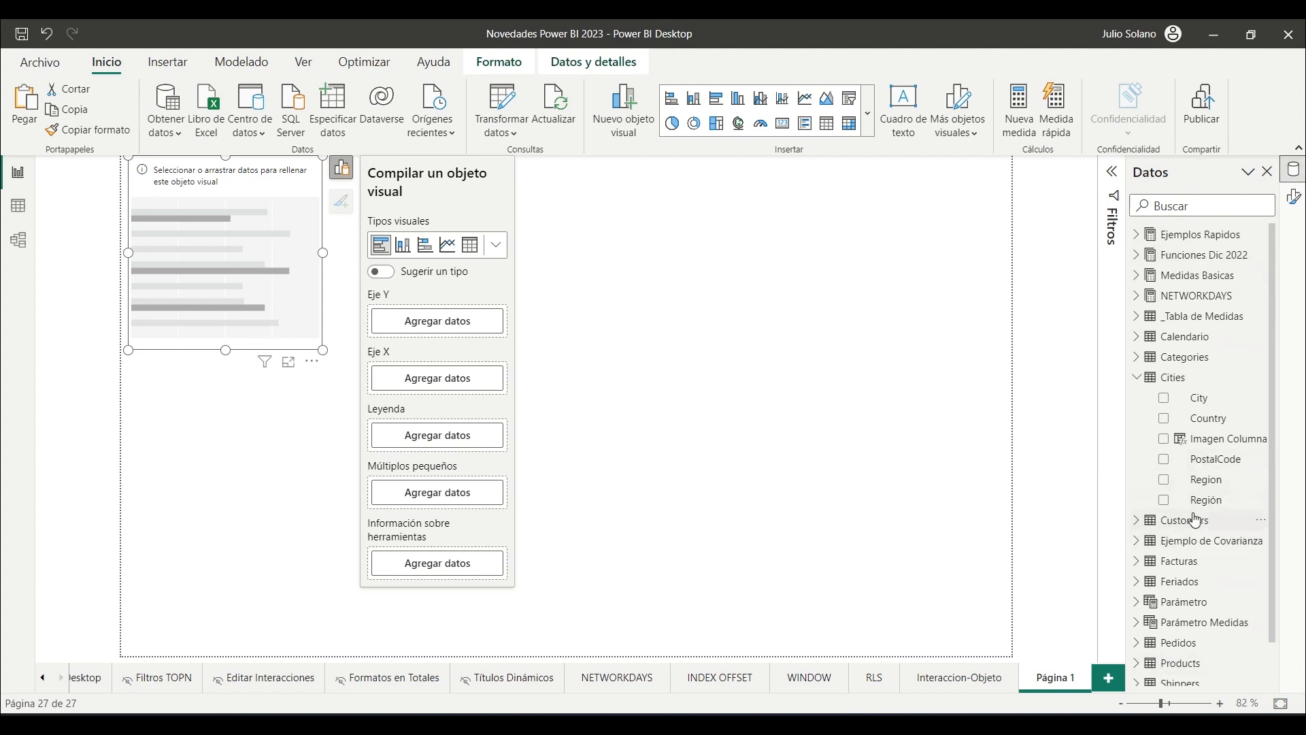
mouse_move(1195, 519)
scroll(1184, 498, down, 1)
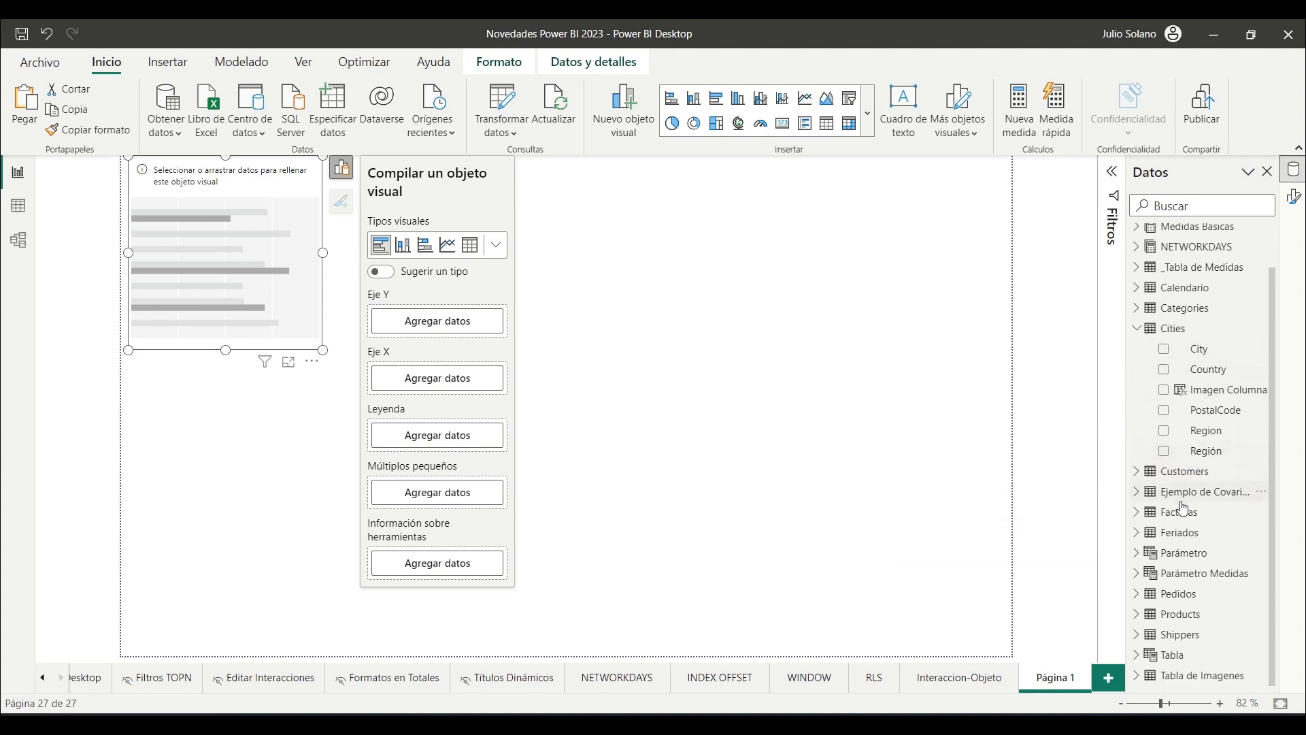
click(1140, 309)
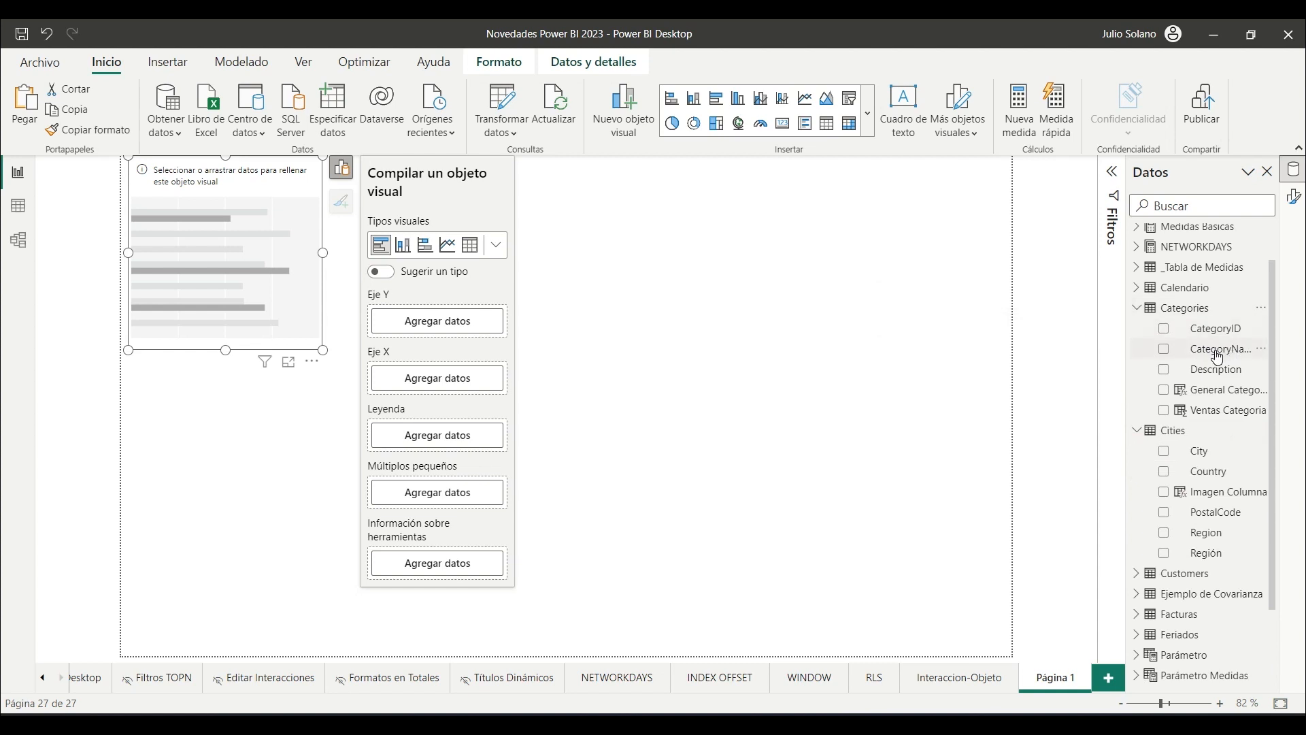
click(1166, 351)
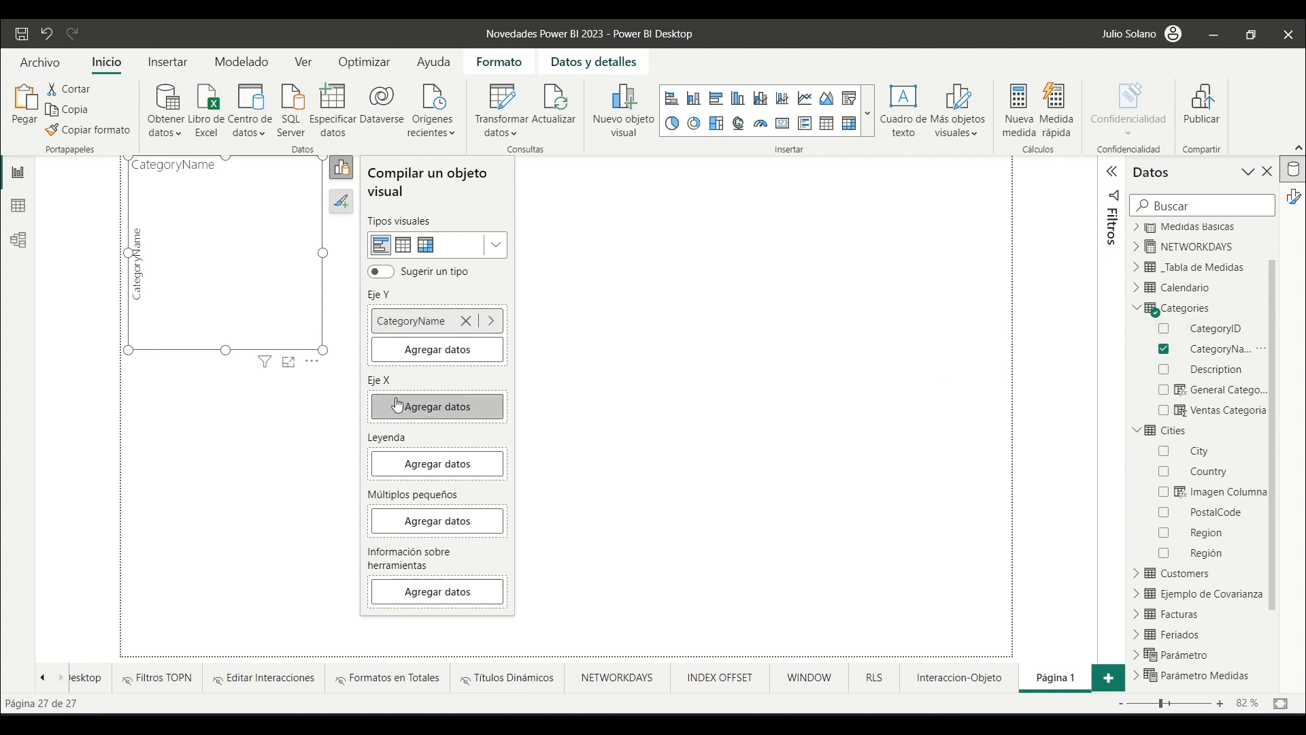
Step: Add the Ventas measure to the bar chart's X axis
scroll(1220, 334, up, 2)
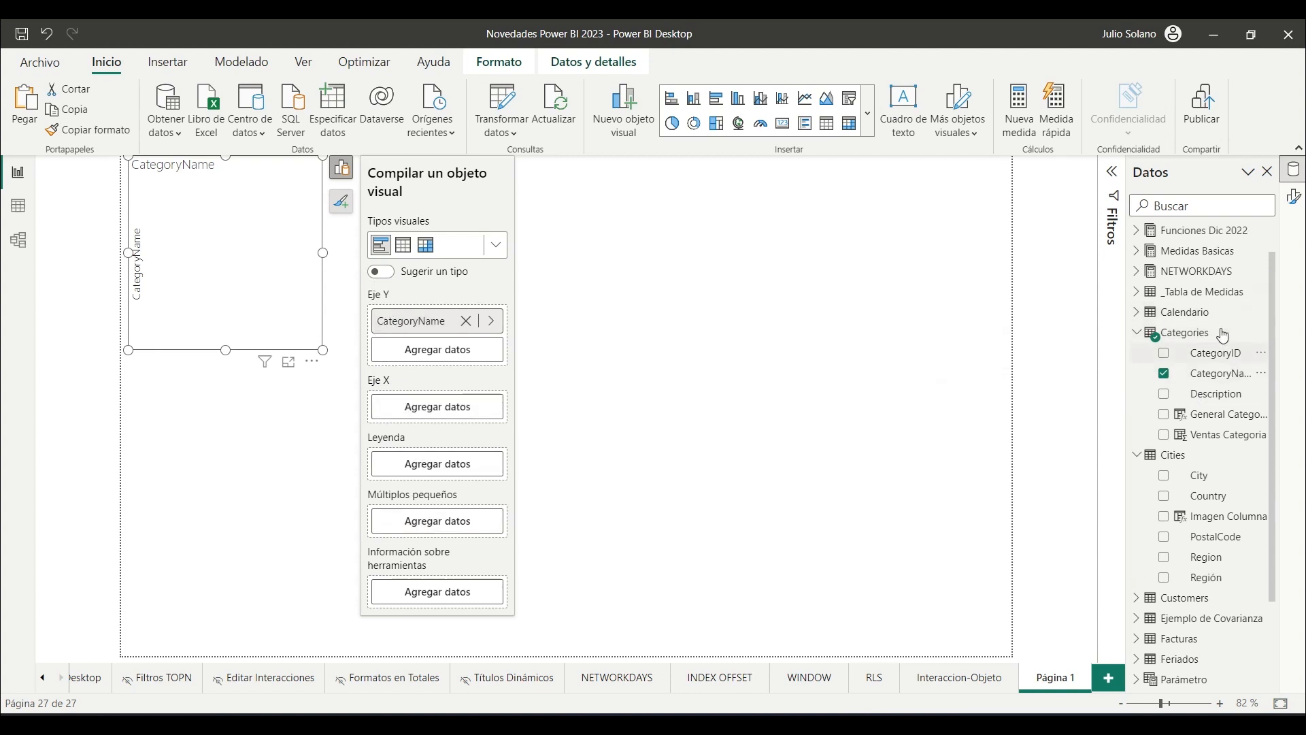
click(1138, 279)
scroll(1208, 476, down, 15)
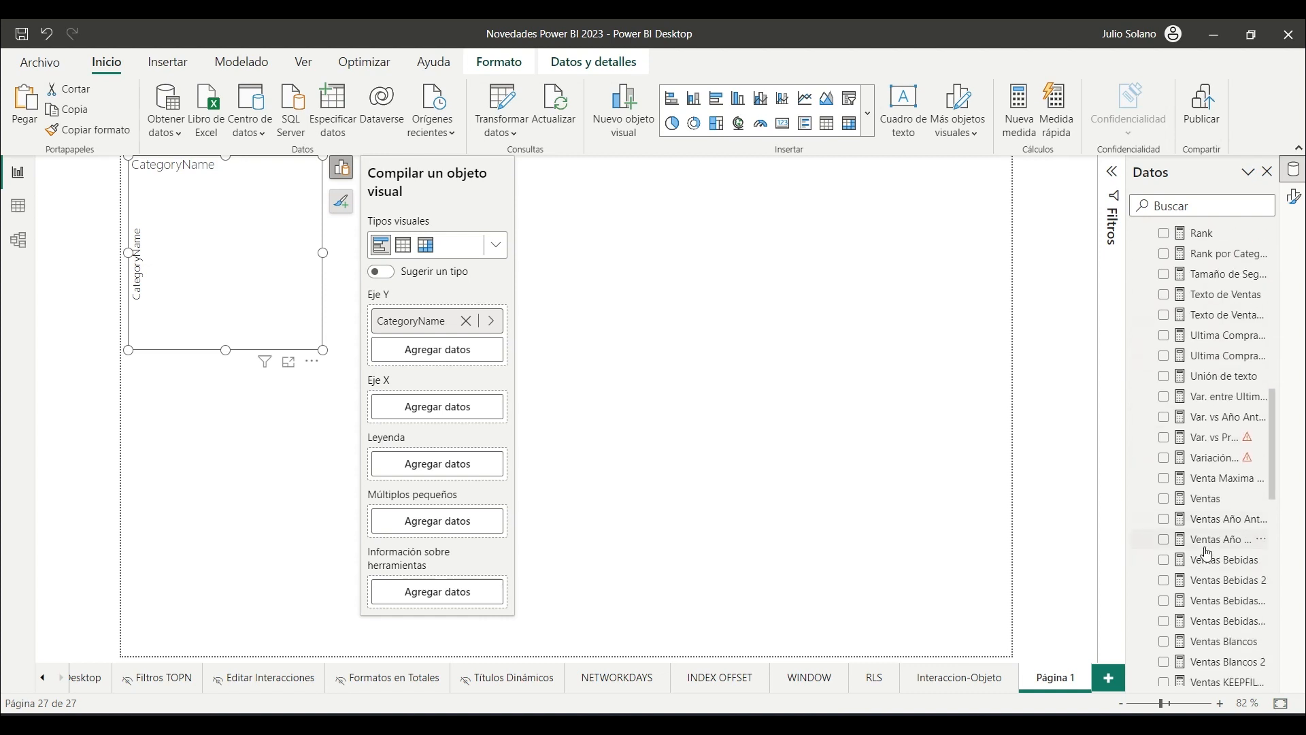
click(1164, 498)
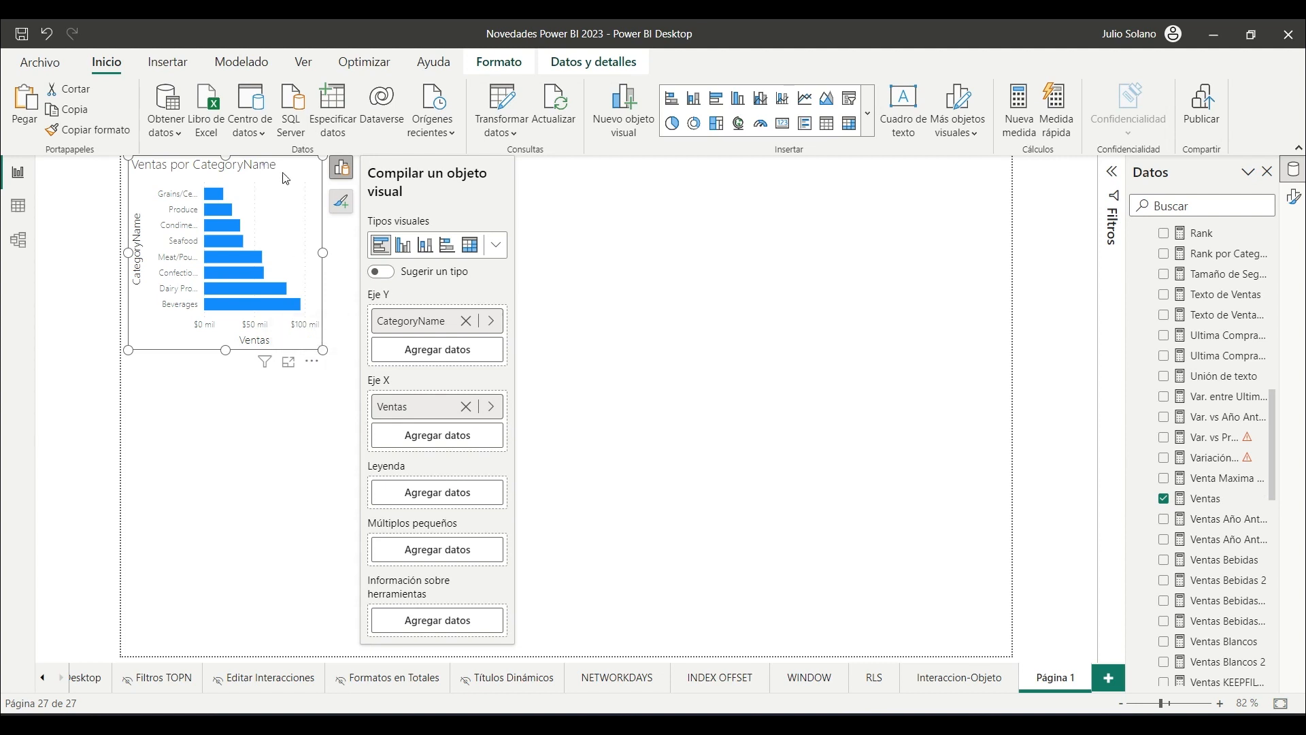
Step: Move the bar chart toward the middle of the page and enlarge it to about twice its width
drag(286, 179, 543, 278)
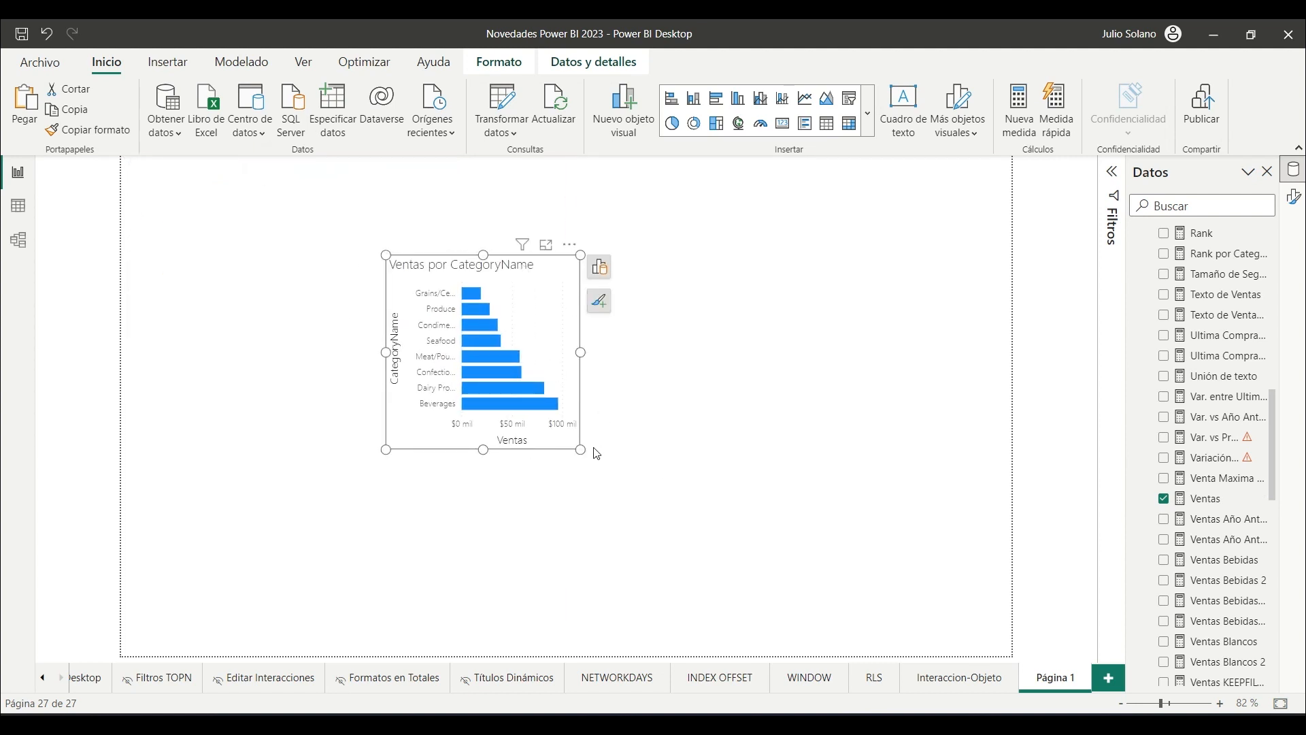
drag(583, 450, 782, 509)
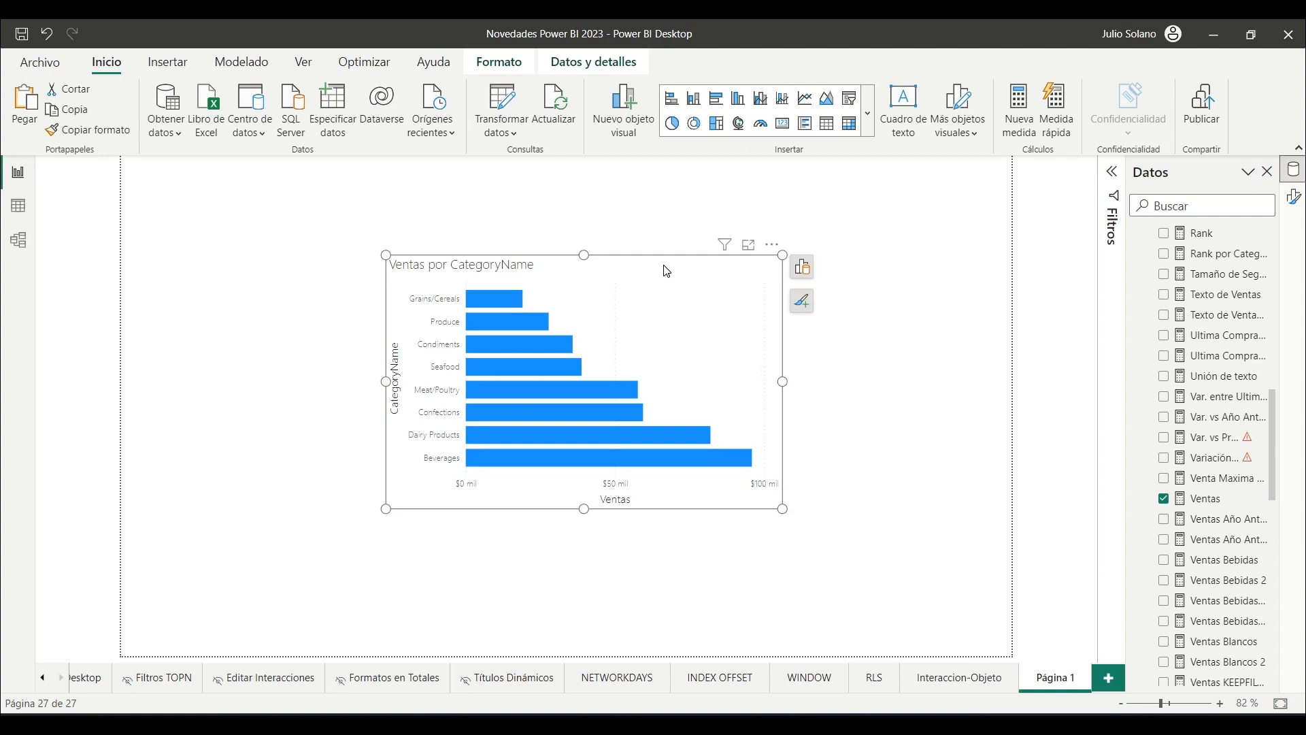
drag(663, 265, 600, 268)
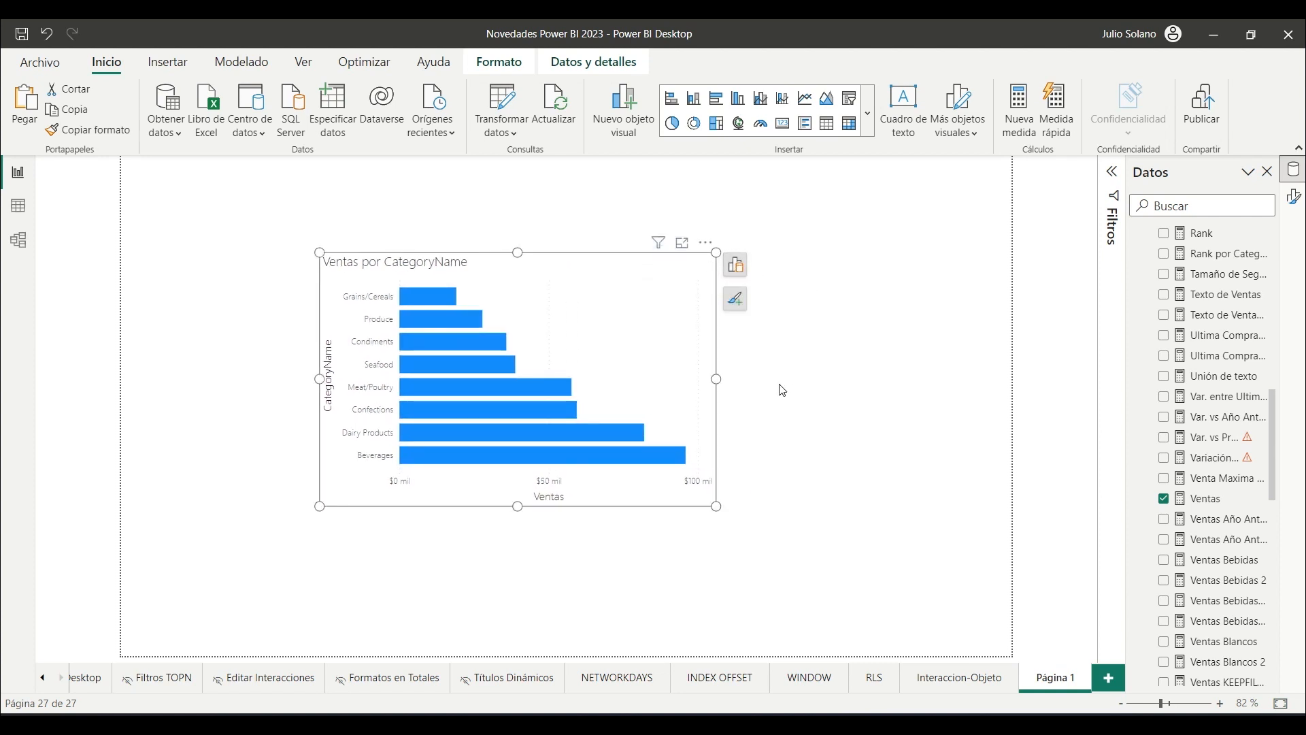
Step: Sort the bar chart's category axis by Ventas
click(735, 267)
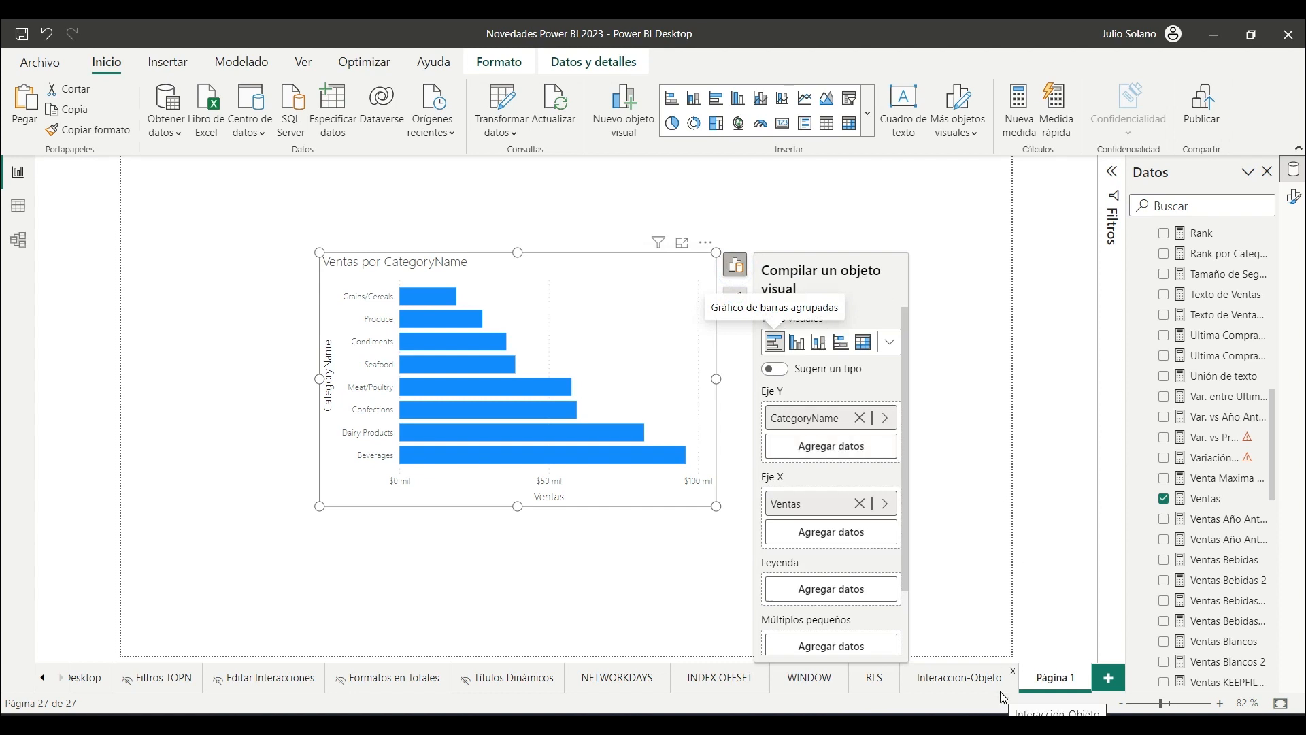
click(708, 247)
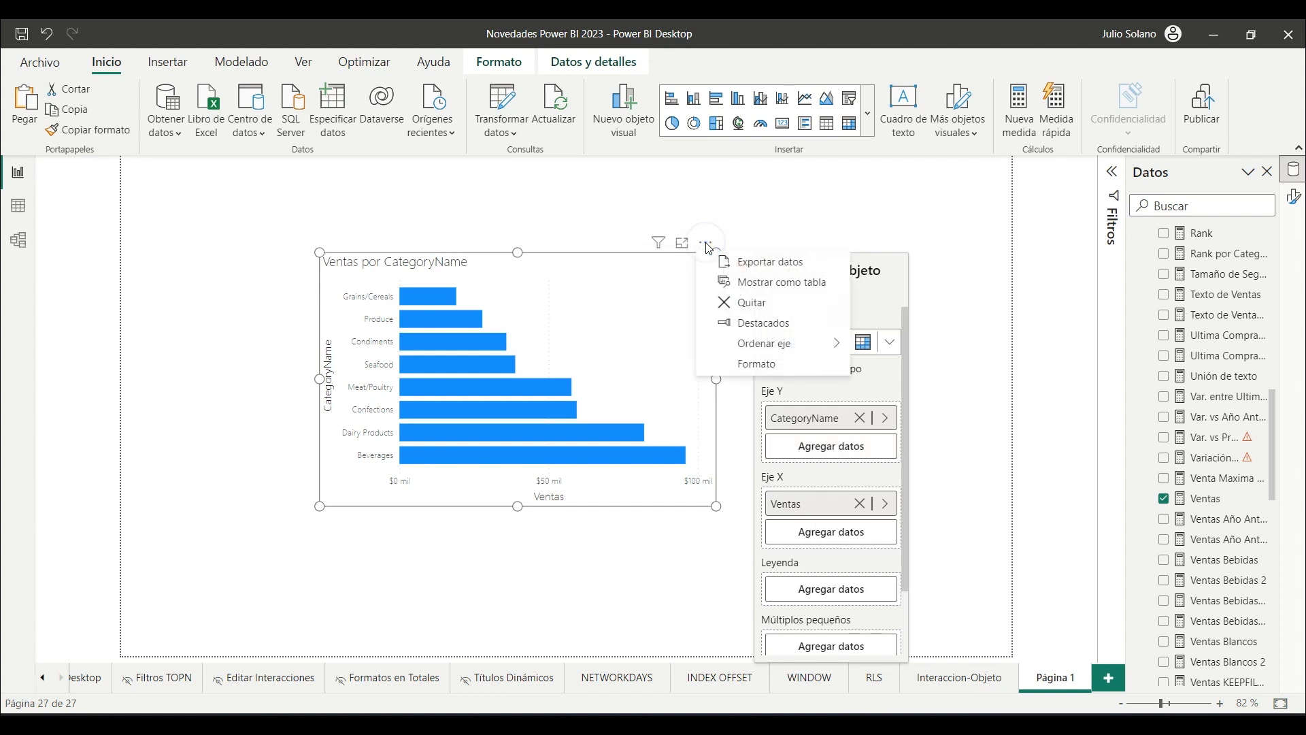
mouse_move(789, 344)
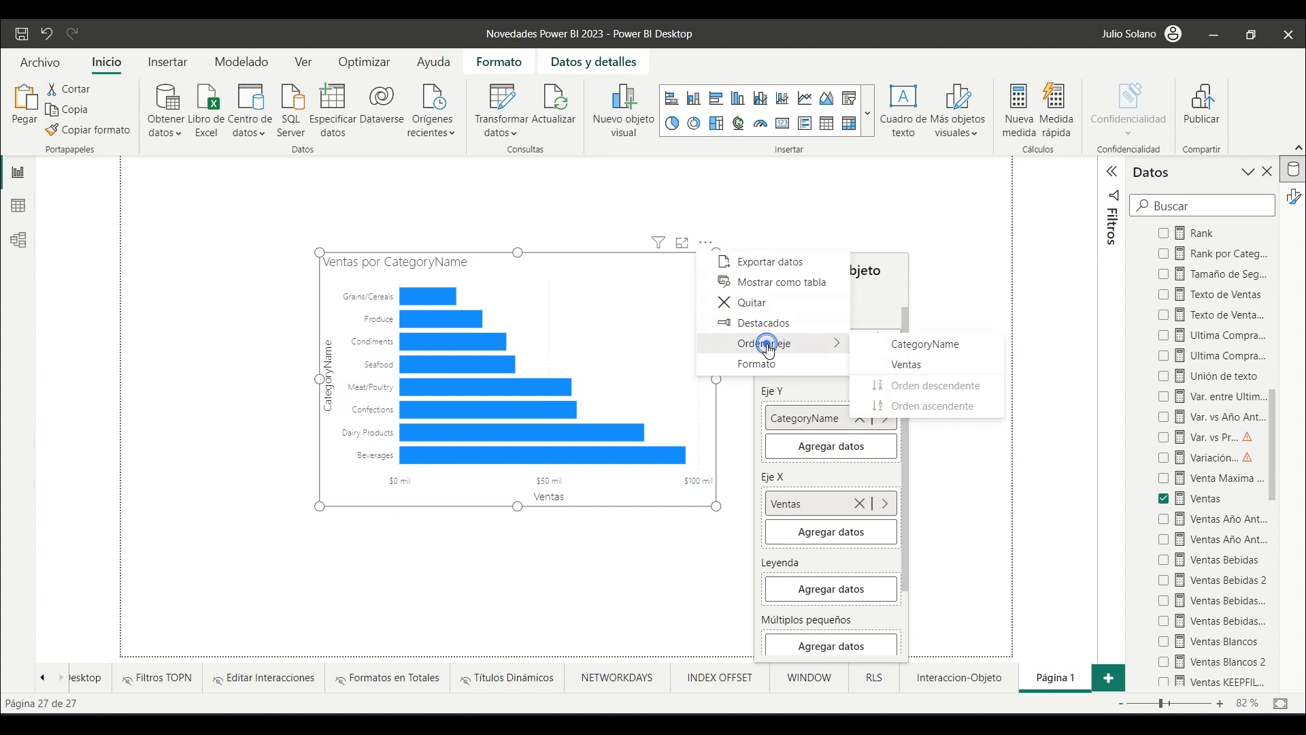
click(904, 366)
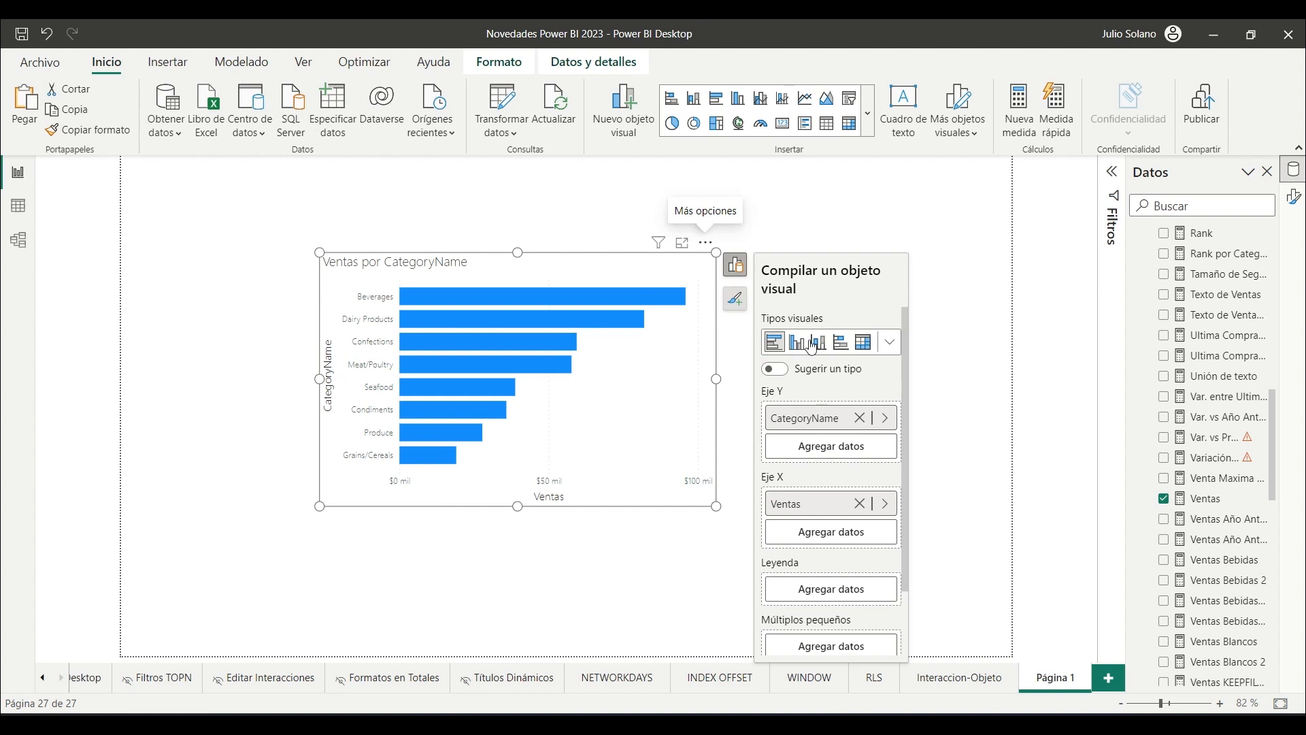
click(639, 267)
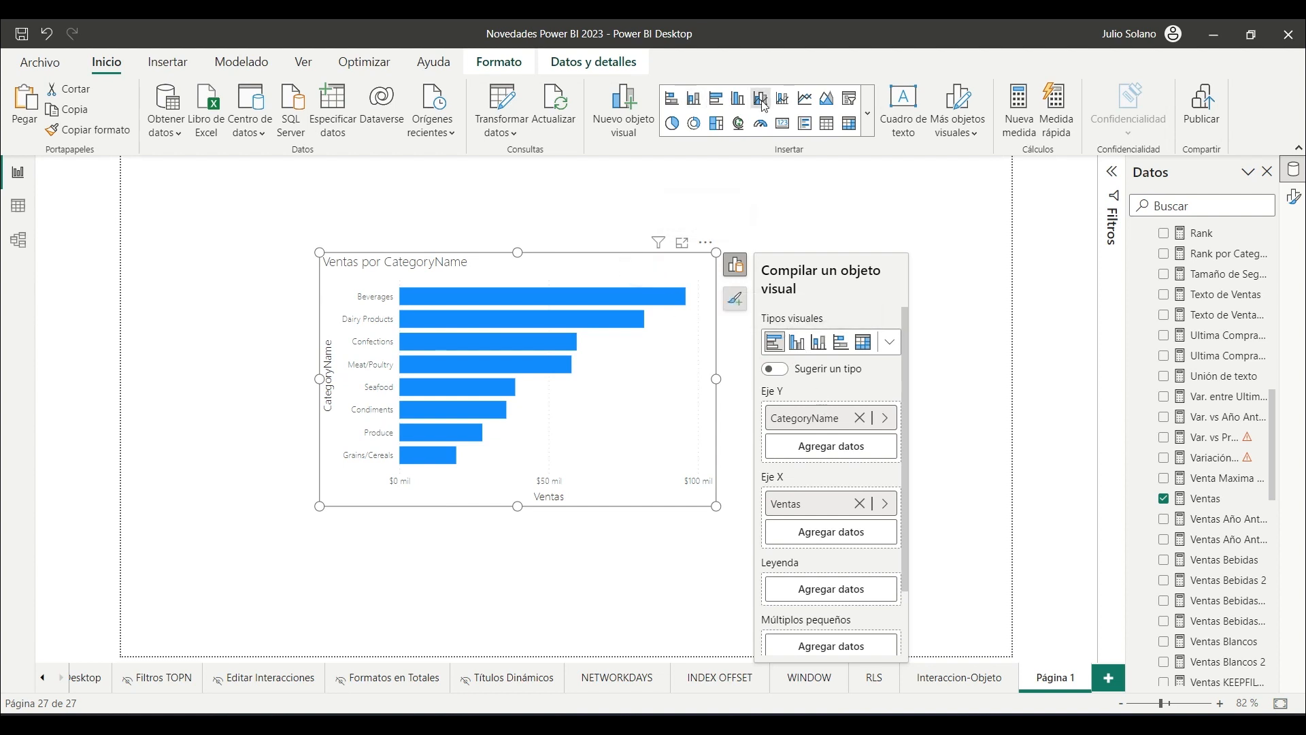
click(738, 97)
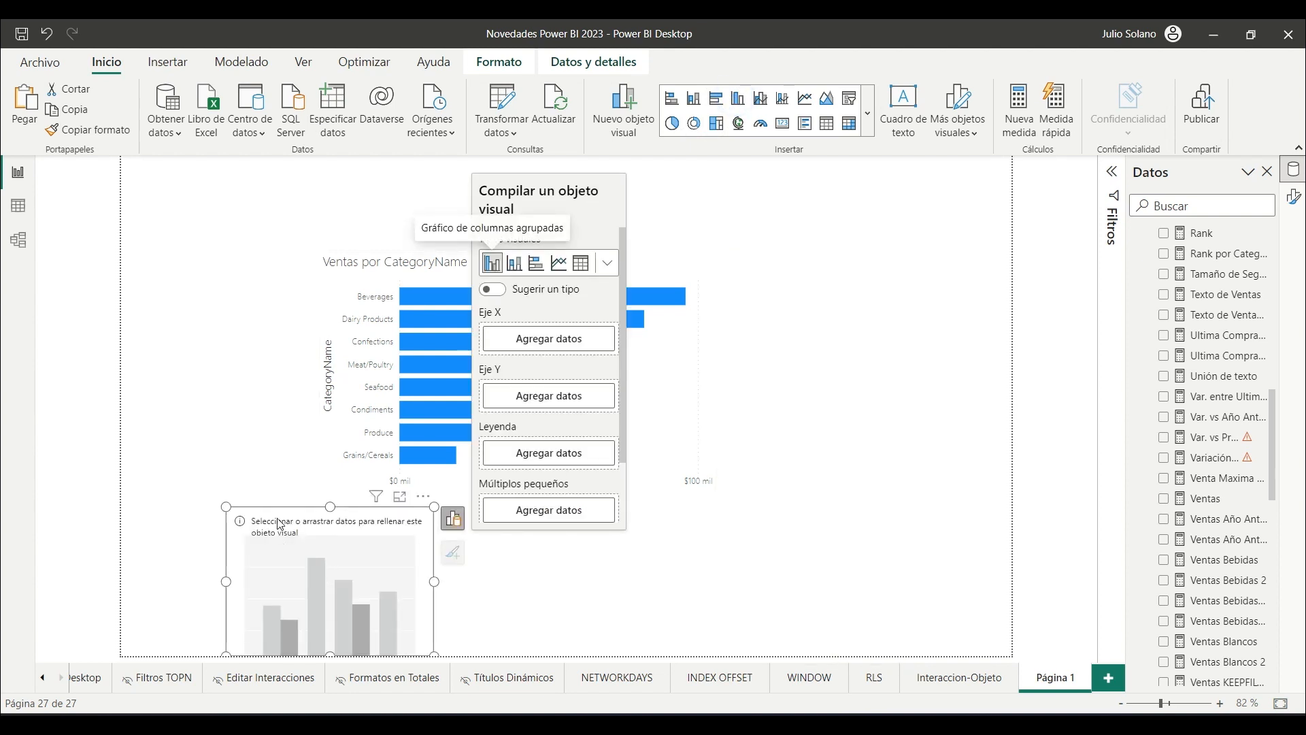
key(Delete)
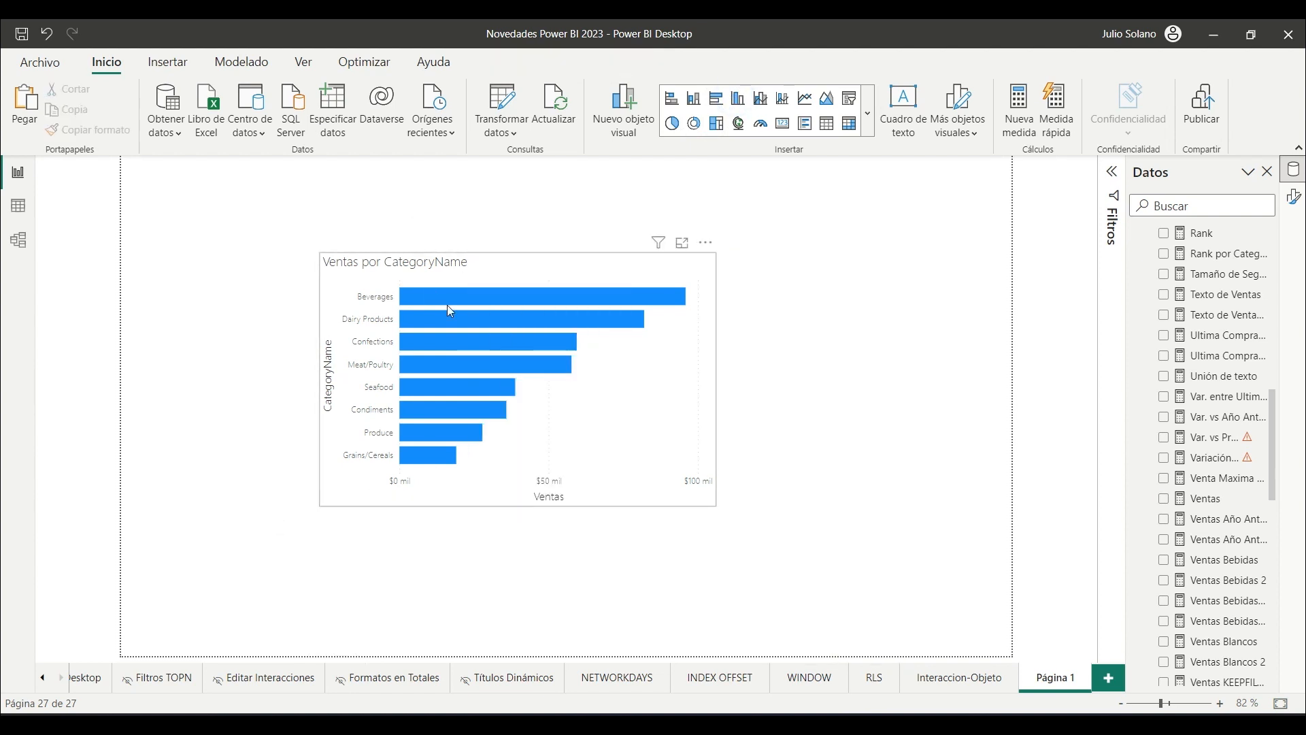
Step: Try the Ventas chart as a clustered column chart and as a matrix, and return it to a clustered bar chart
click(511, 276)
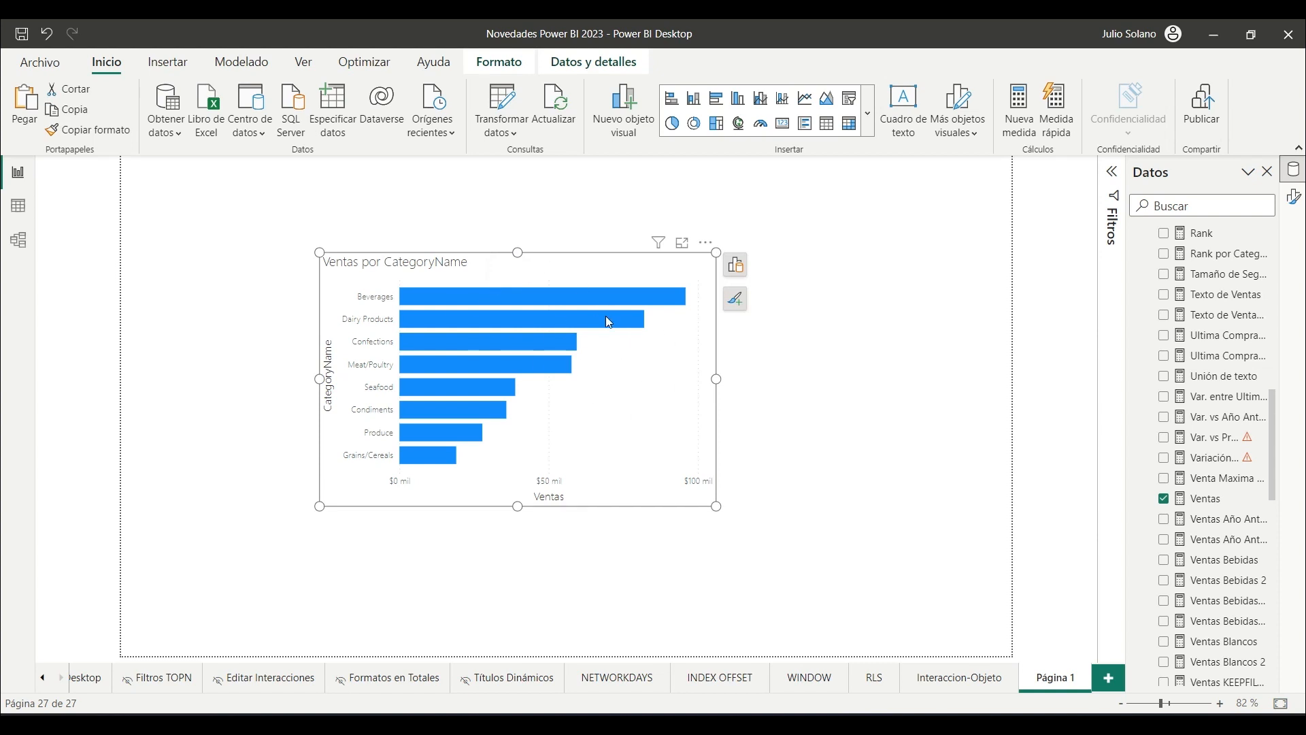
click(736, 266)
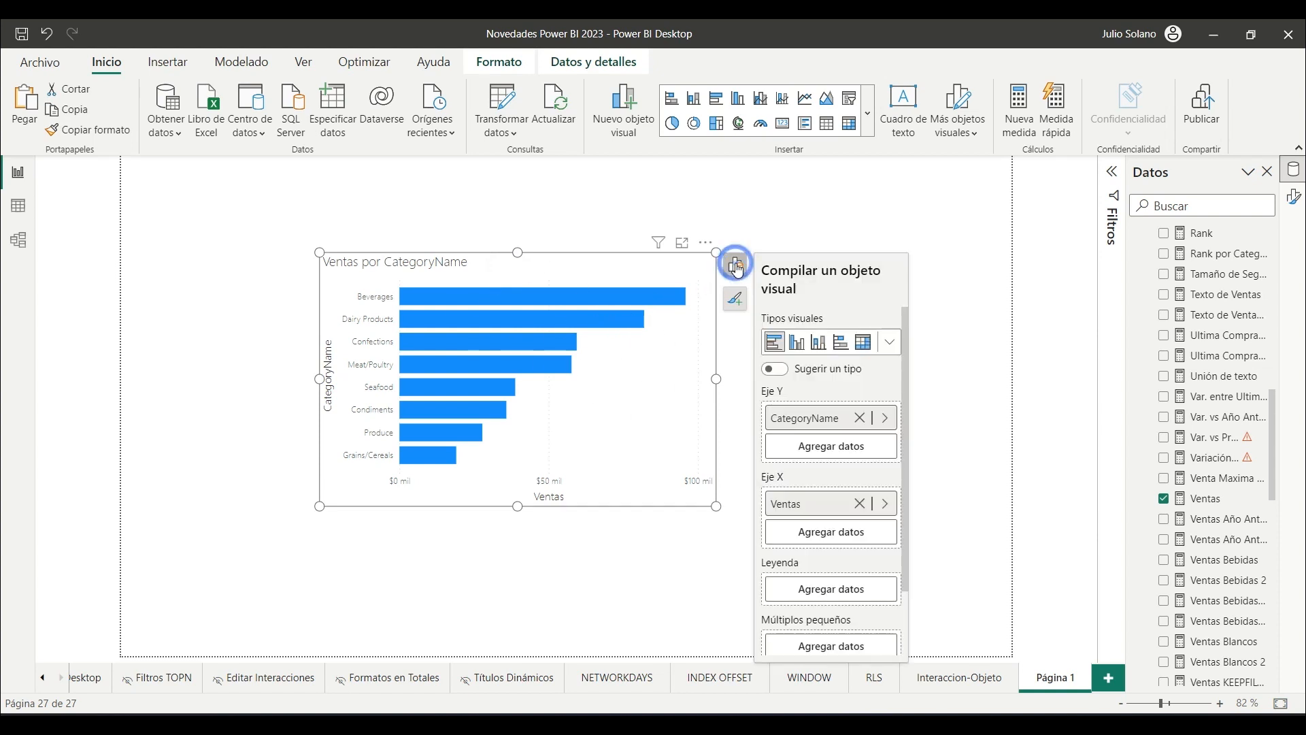
click(795, 343)
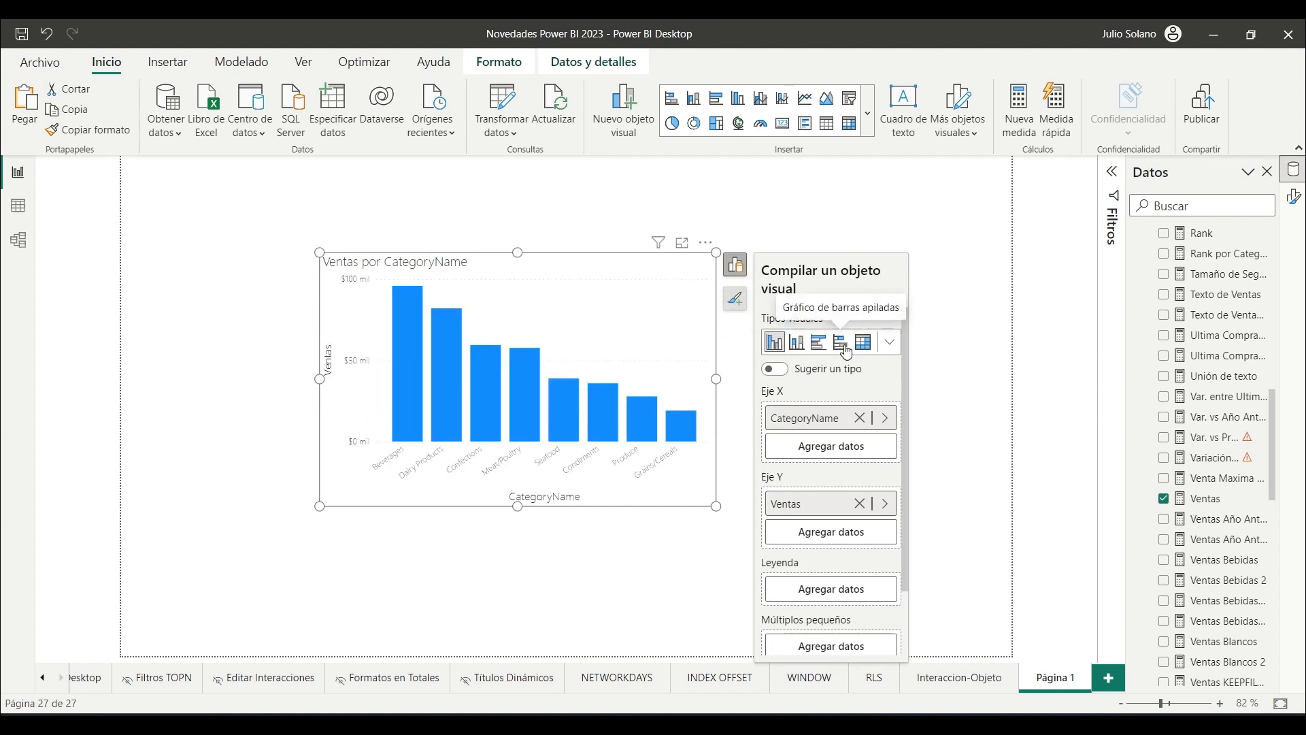
click(864, 344)
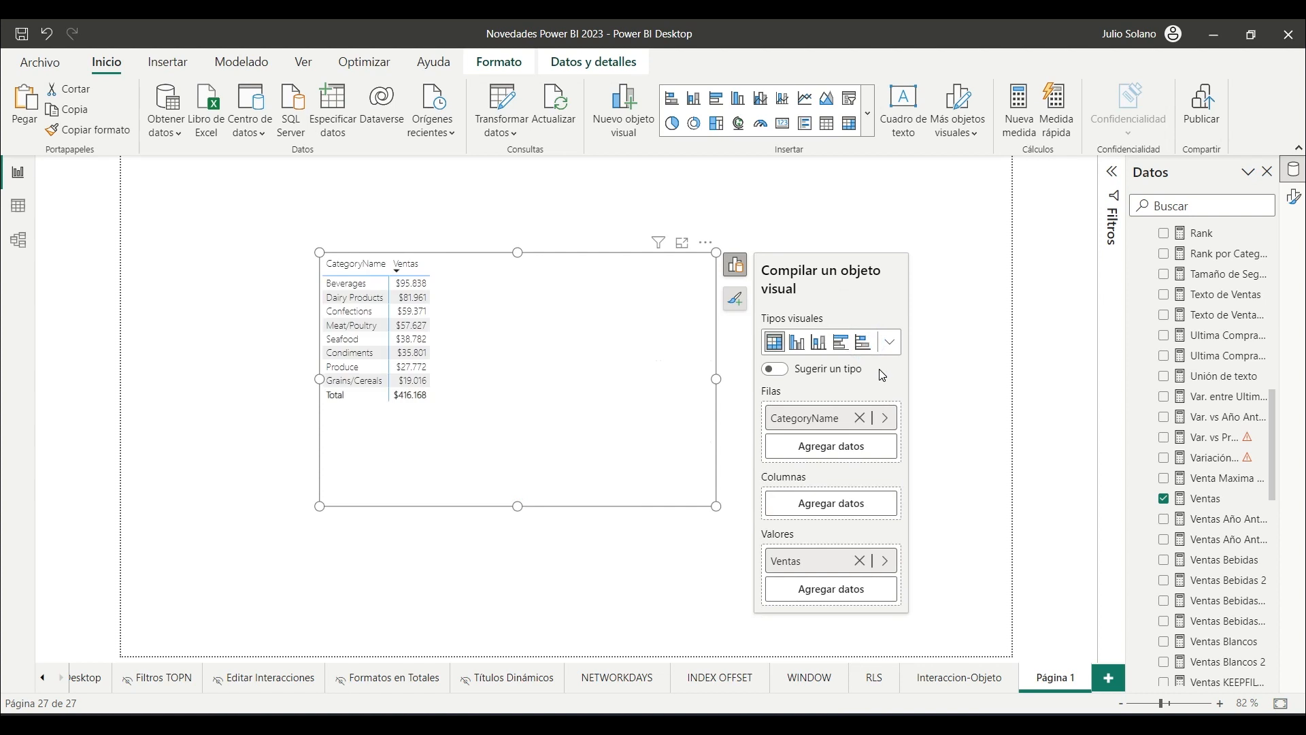
click(841, 345)
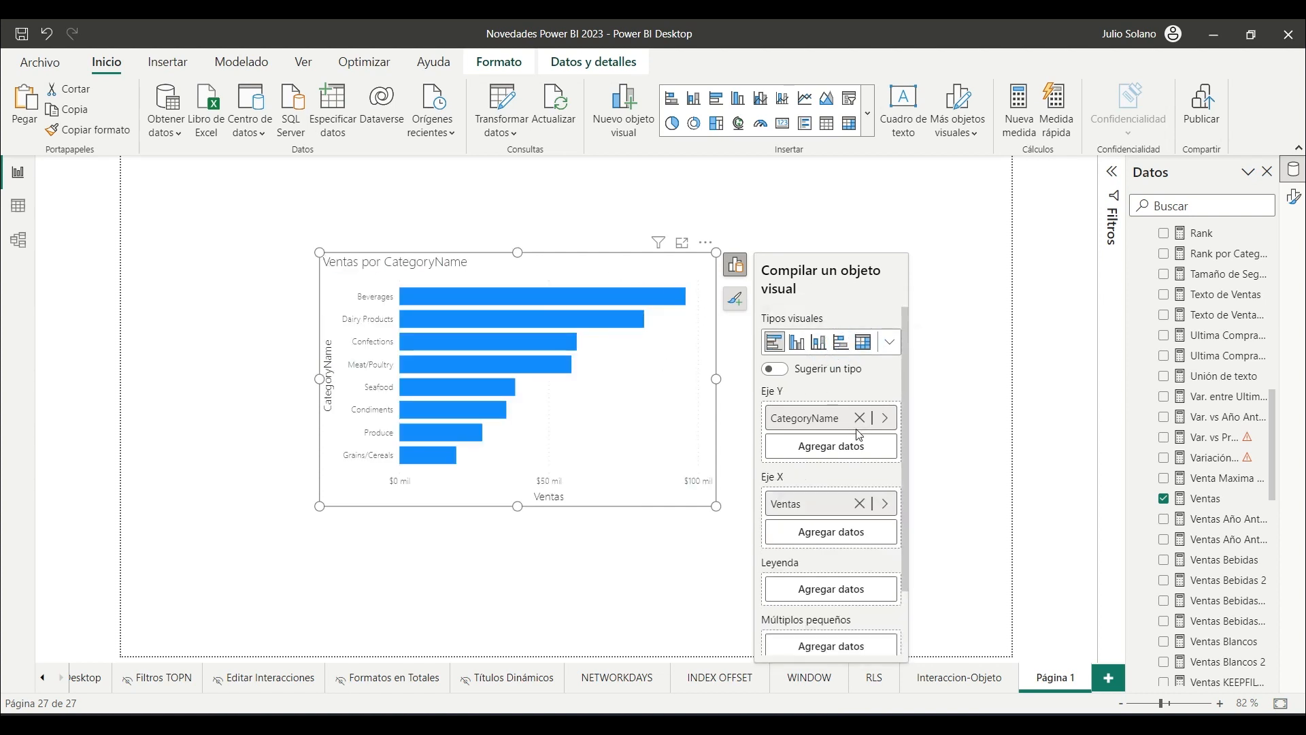
Step: Add the Costo measure to the bar chart's X axis alongside Ventas
scroll(1204, 394, up, 5)
scroll(1210, 408, up, 4)
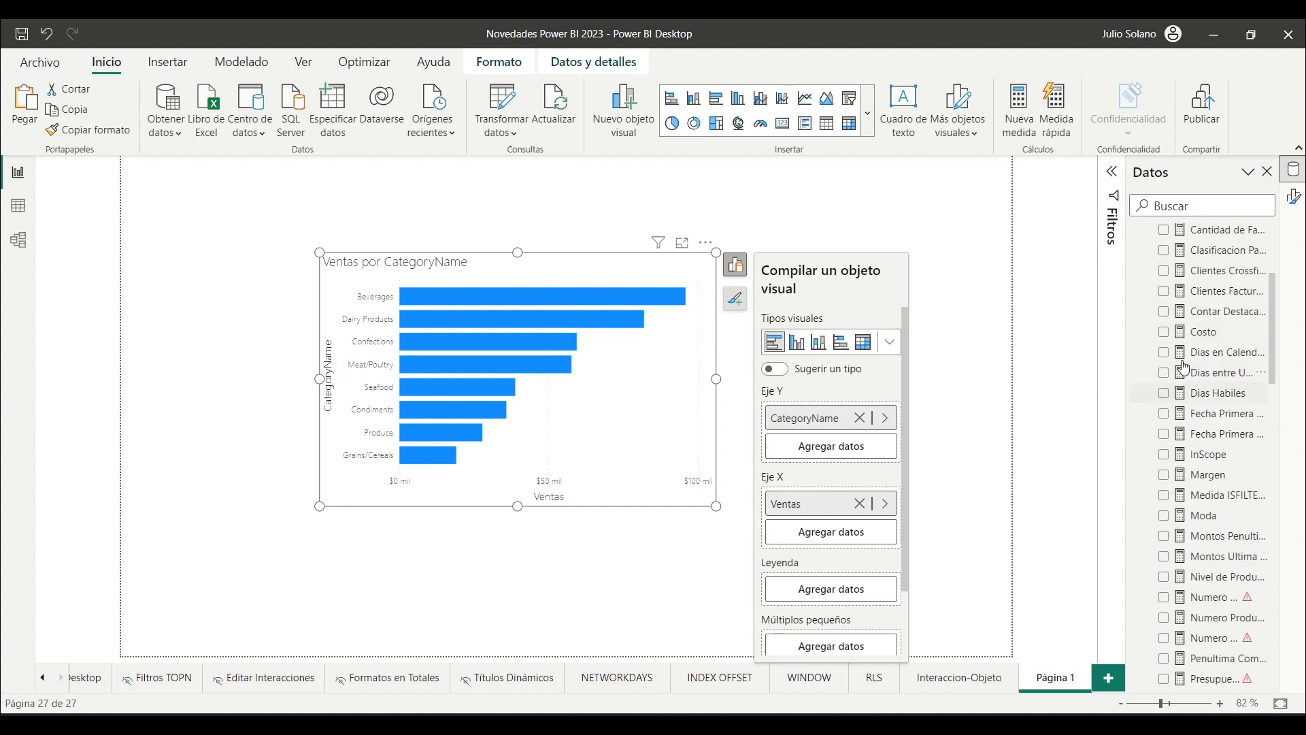
click(1163, 331)
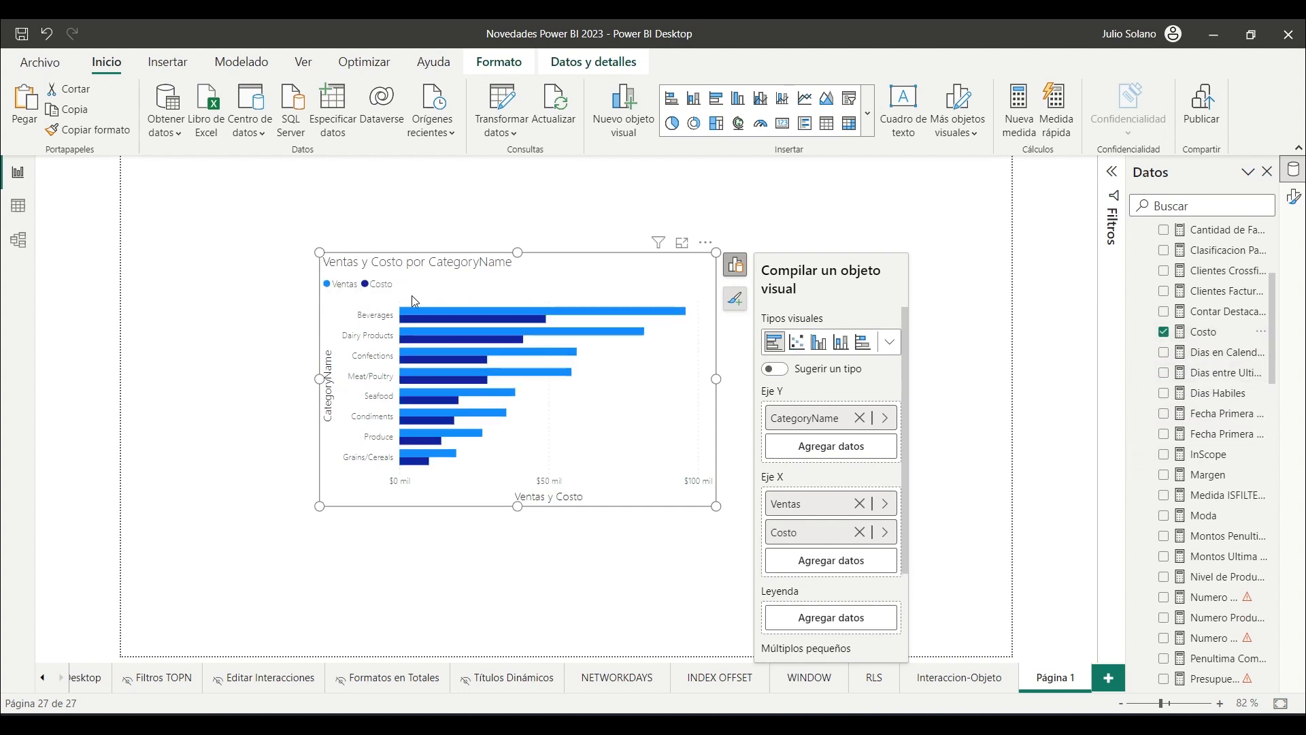
Step: Turn off the legend of the Ventas and Costo bar chart
click(736, 301)
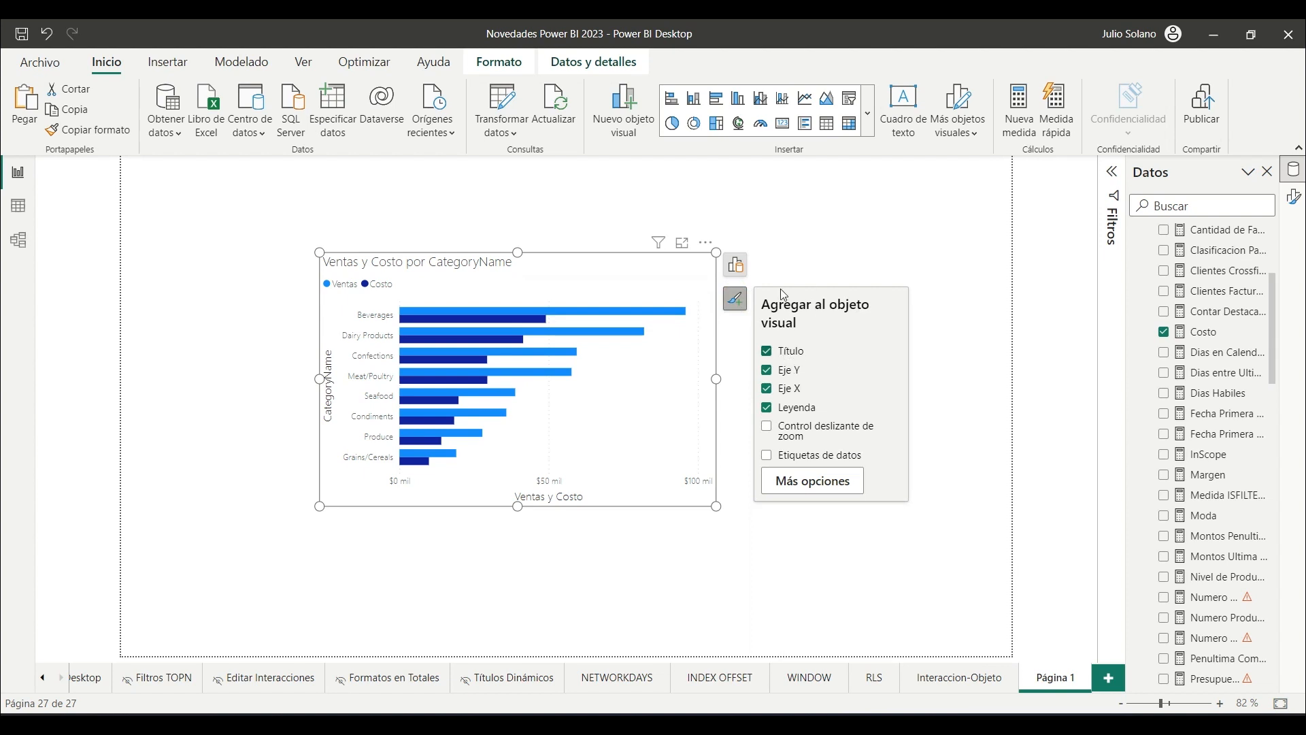
click(767, 411)
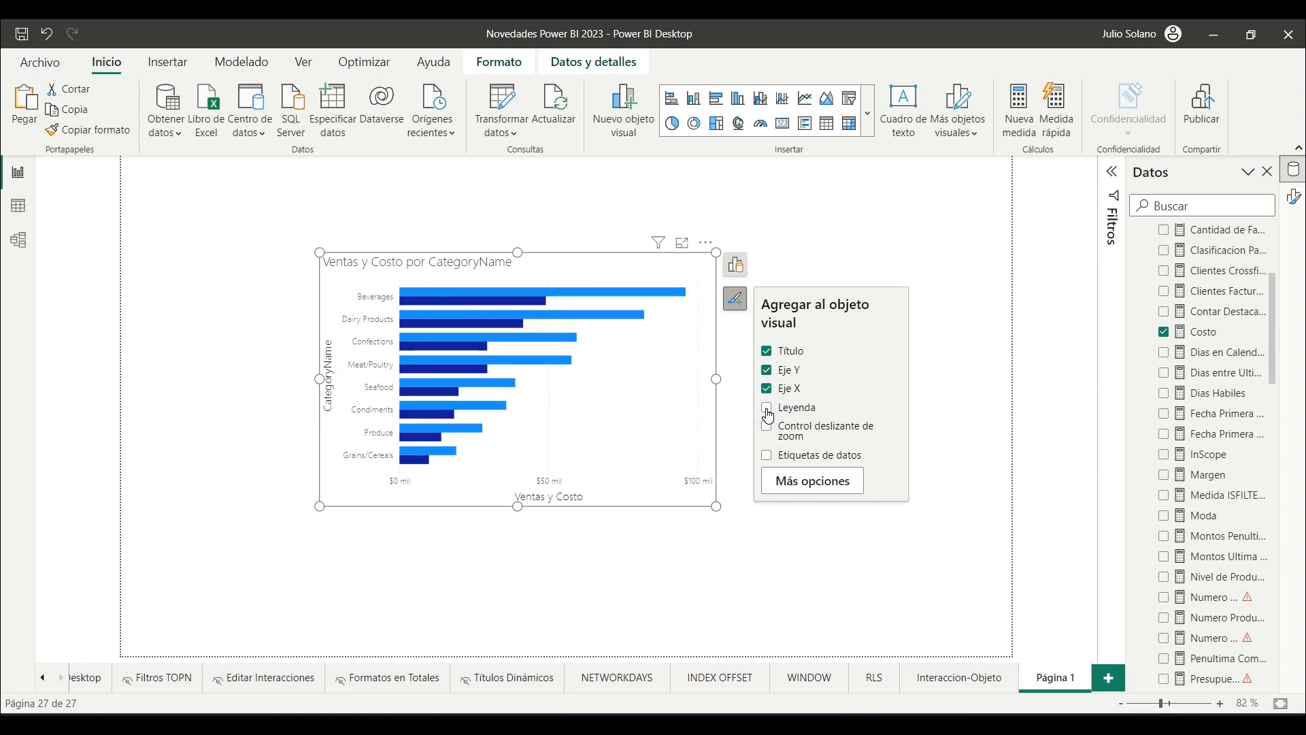
Step: Turn the bar chart's legend back on, and enlarge the chart and shift it up and left on the page
click(766, 410)
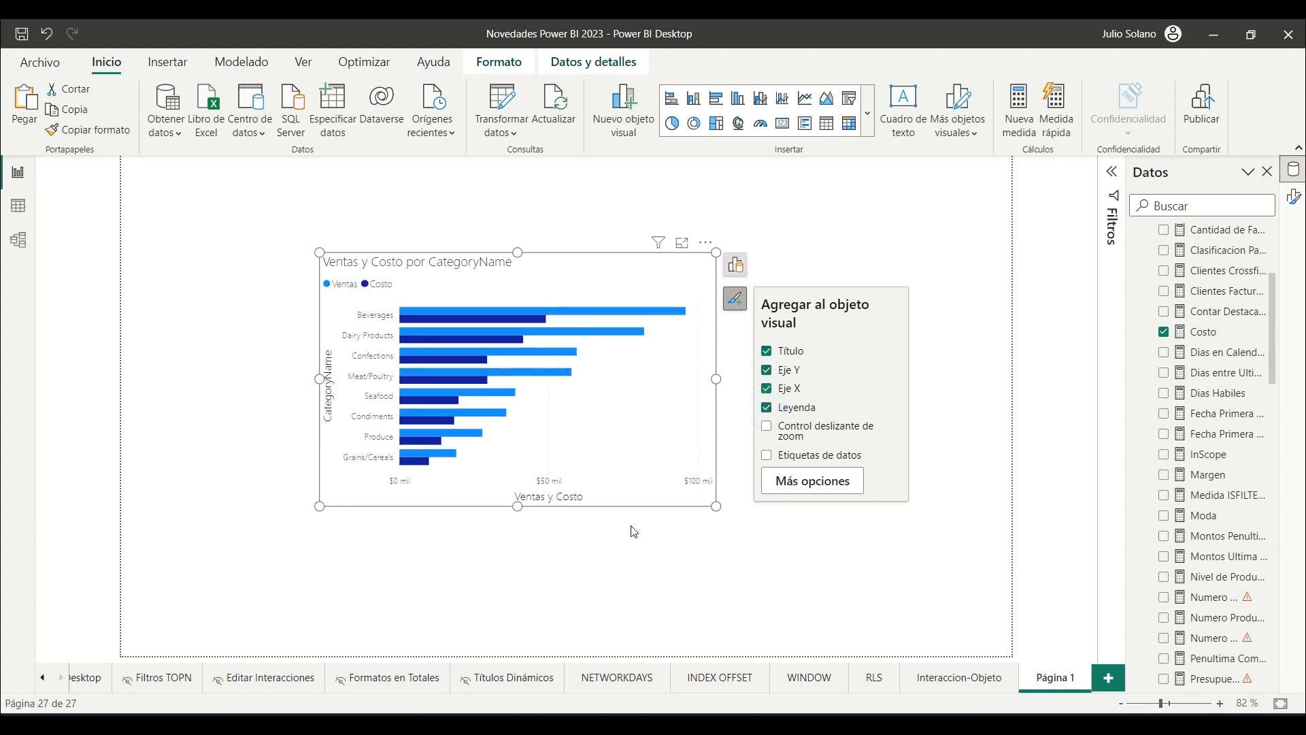
drag(717, 506, 806, 589)
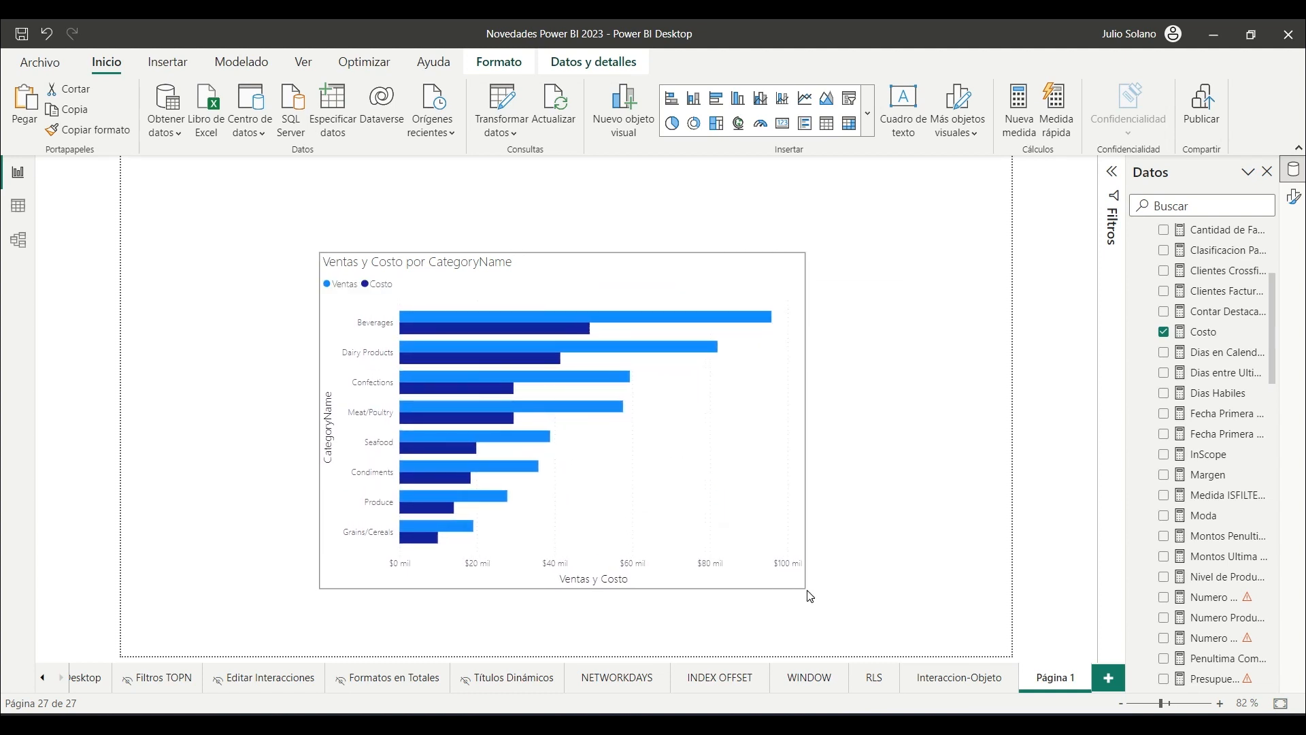
drag(639, 271, 563, 256)
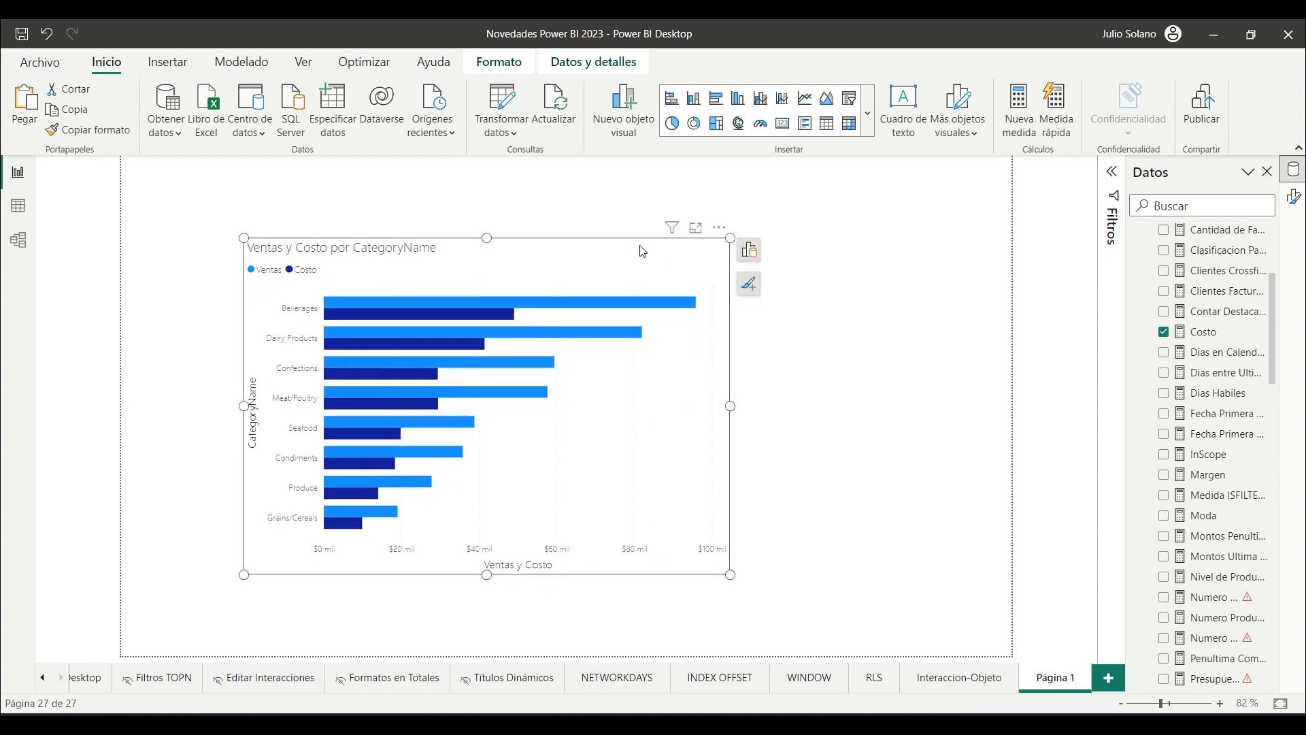
Step: Move the bar chart closer to the page's upper-left corner and review its visual type and field assignments
click(842, 316)
click(624, 252)
click(757, 256)
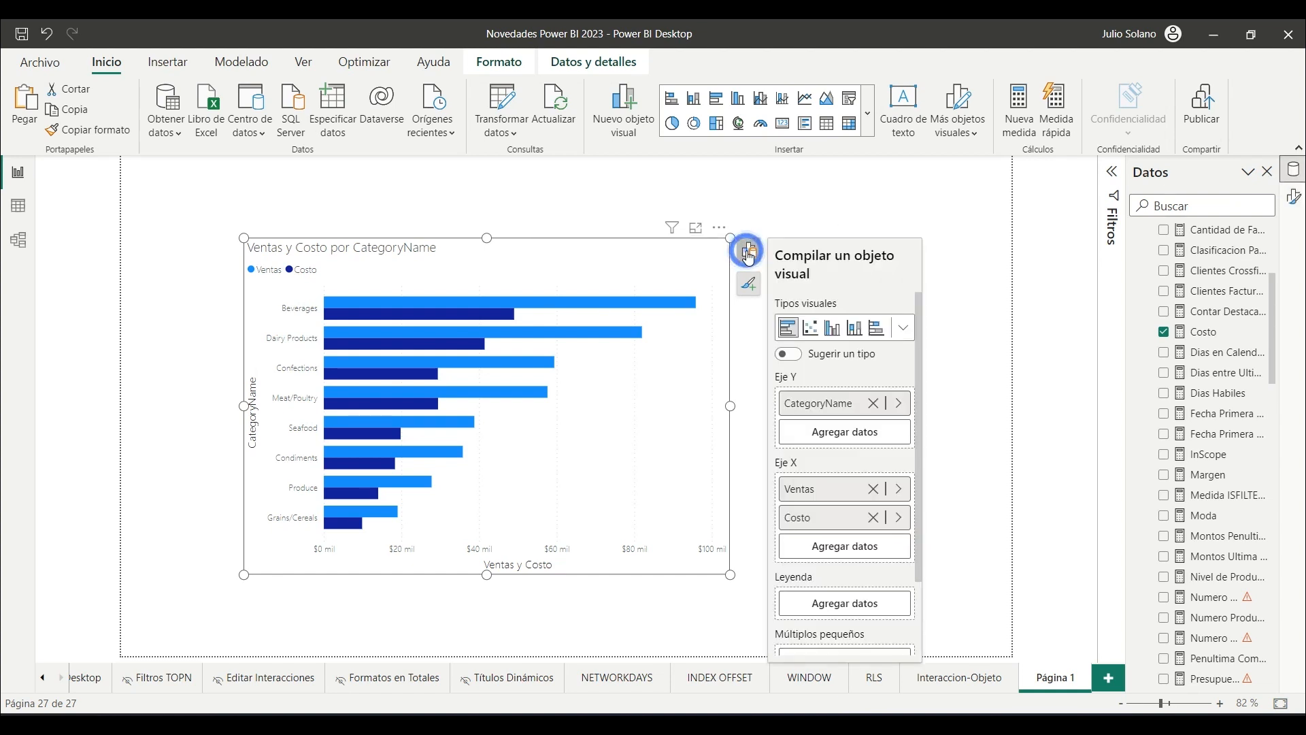
scroll(836, 488, down, 2)
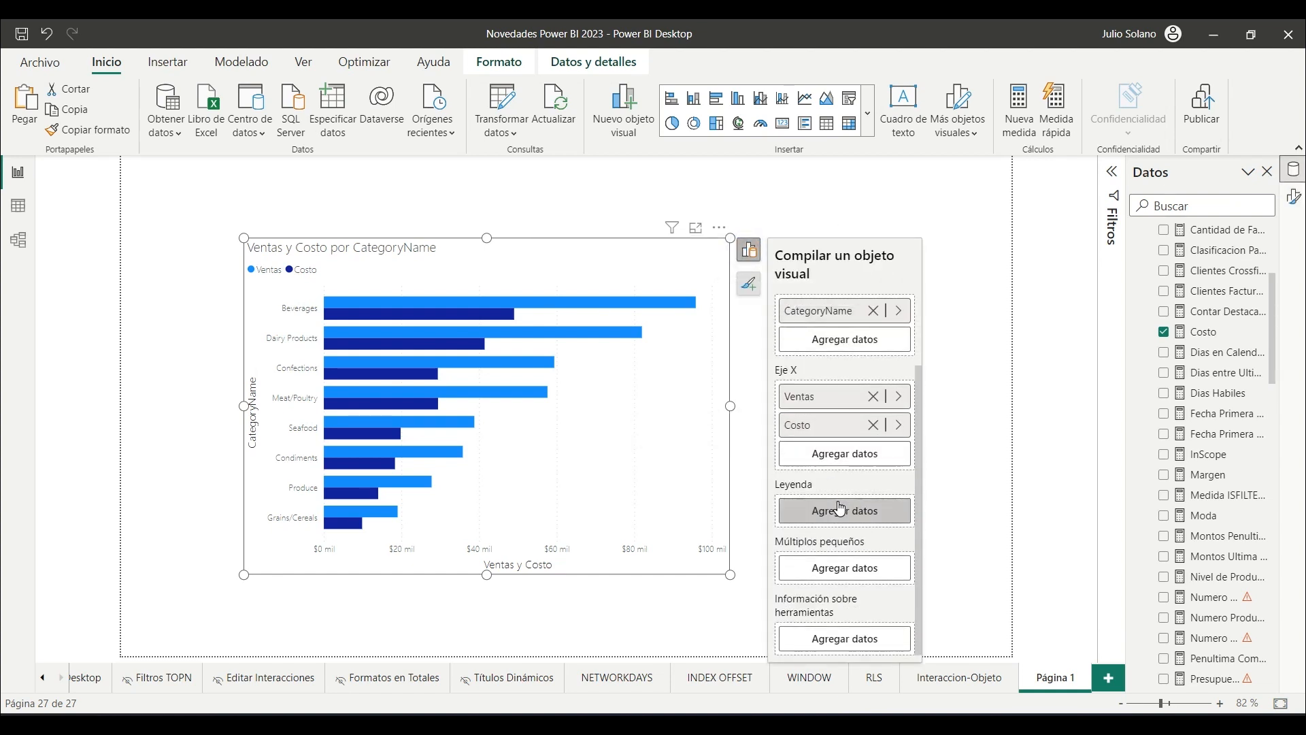
drag(583, 255, 553, 207)
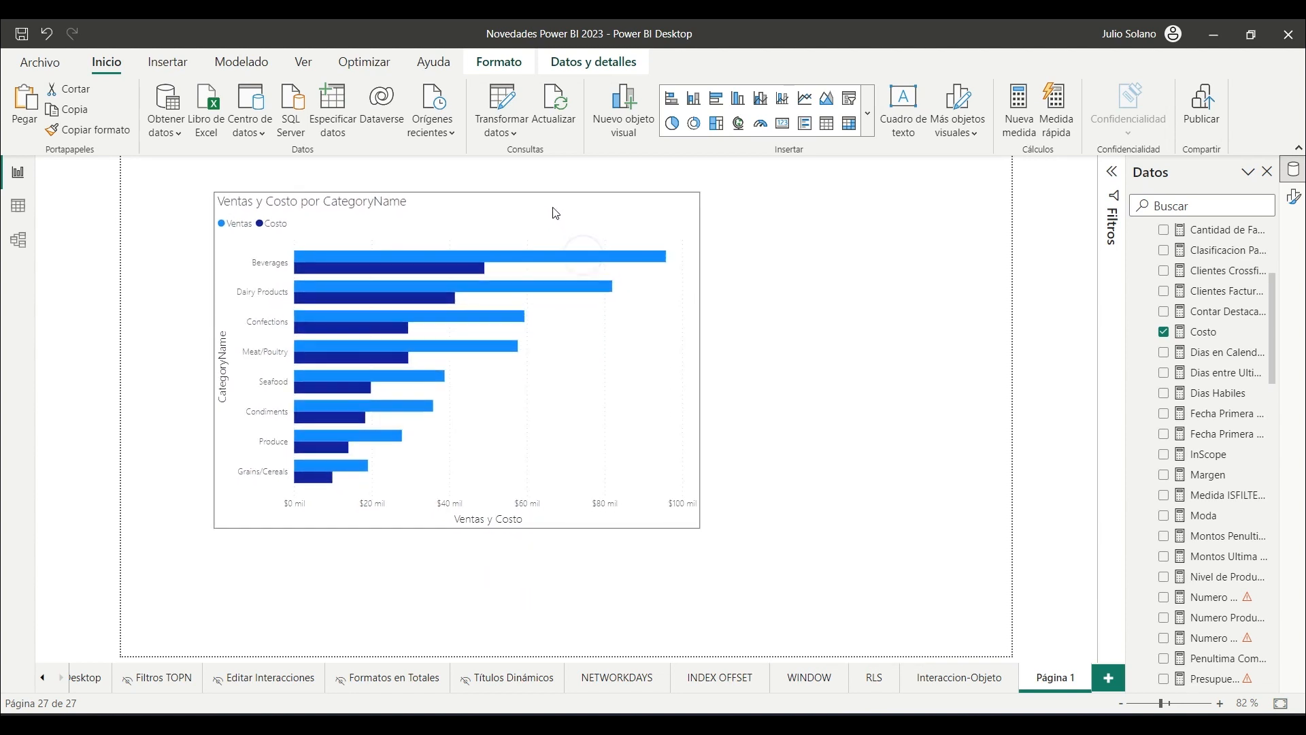
click(721, 201)
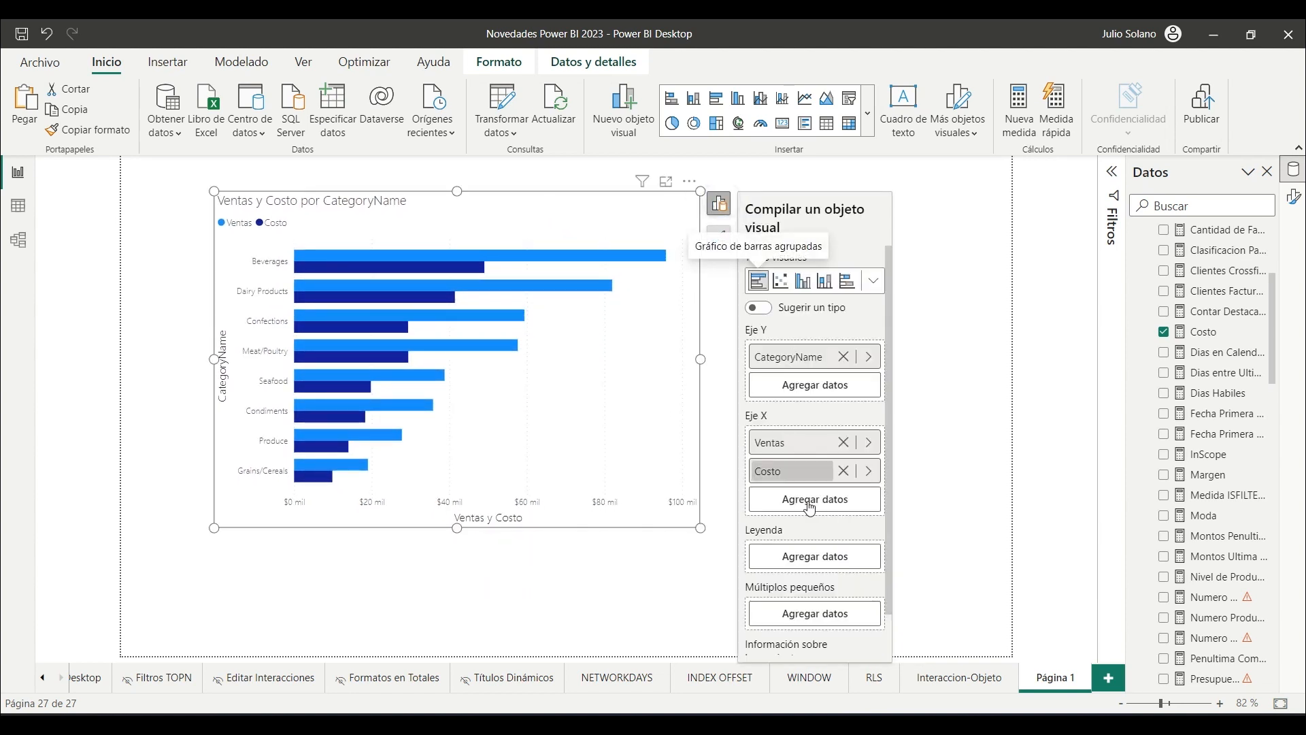
scroll(841, 551, down, 1)
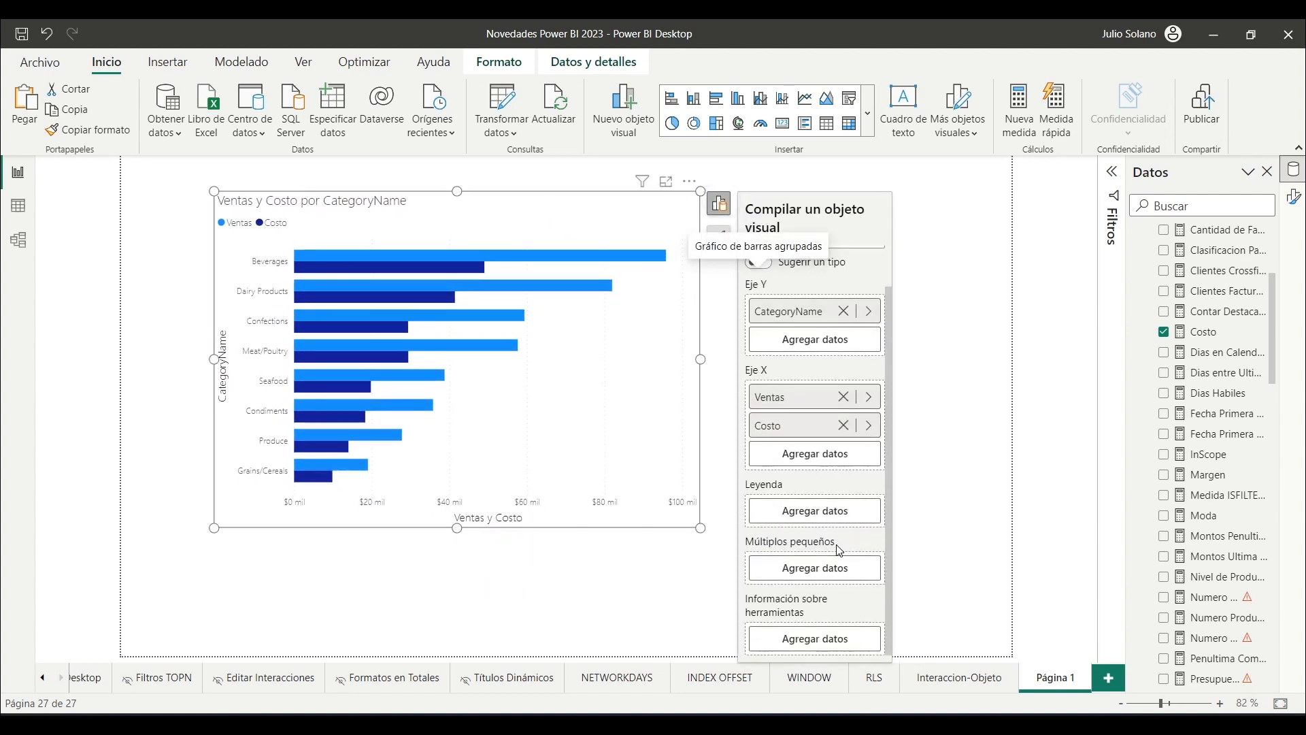
Step: Open the full formatting options of the bar chart and toggle its legend off and back on
click(717, 235)
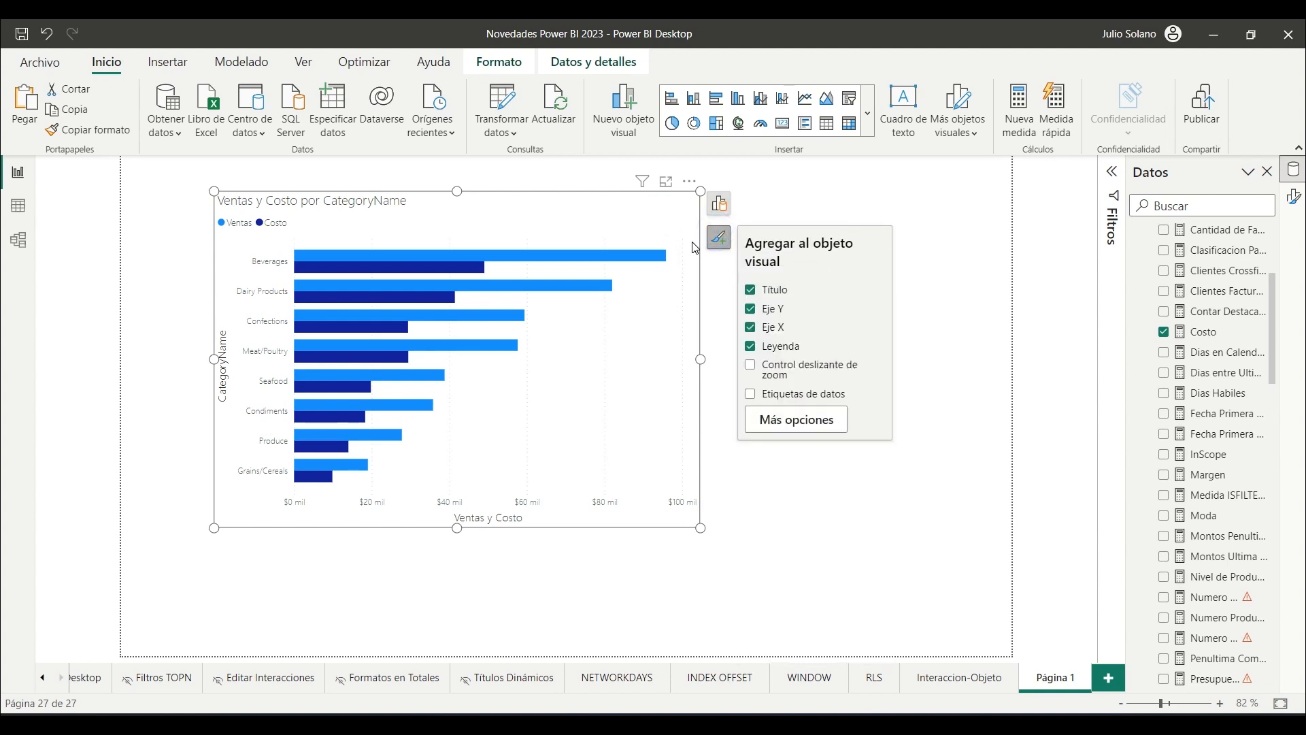
click(800, 422)
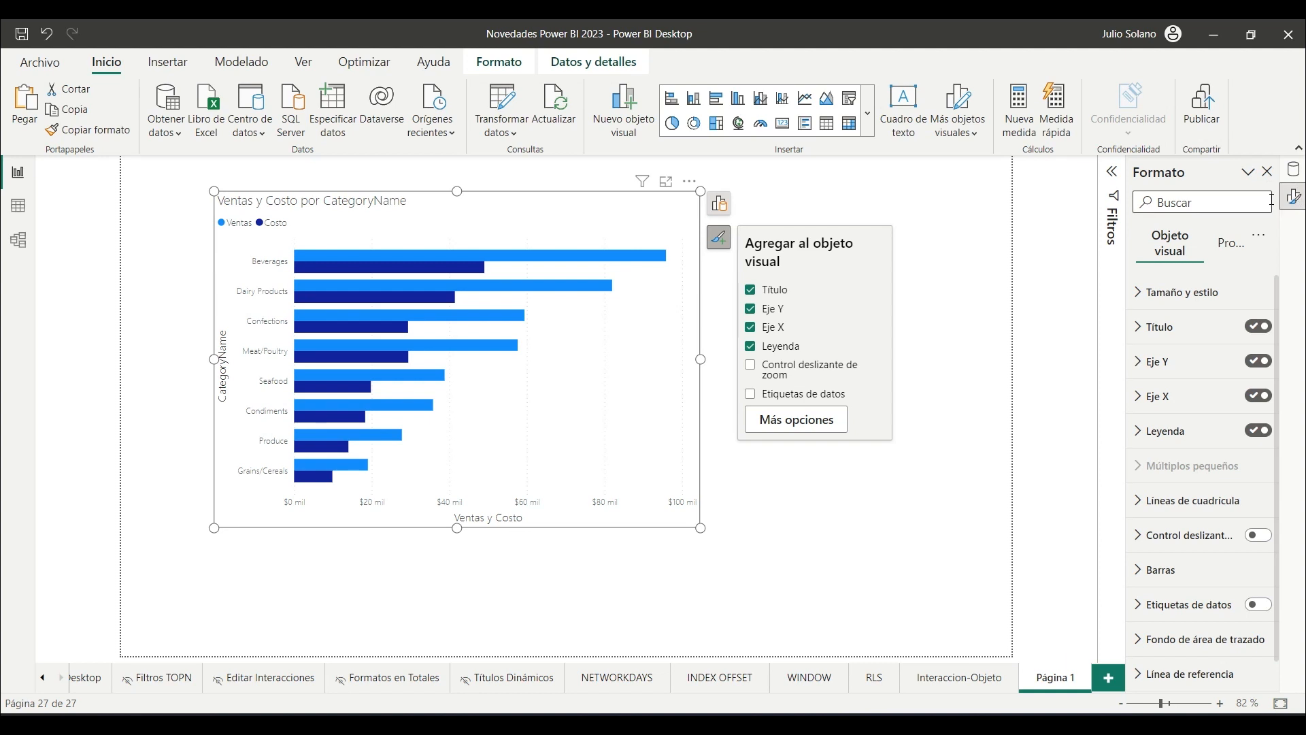
scroll(1184, 657, down, 1)
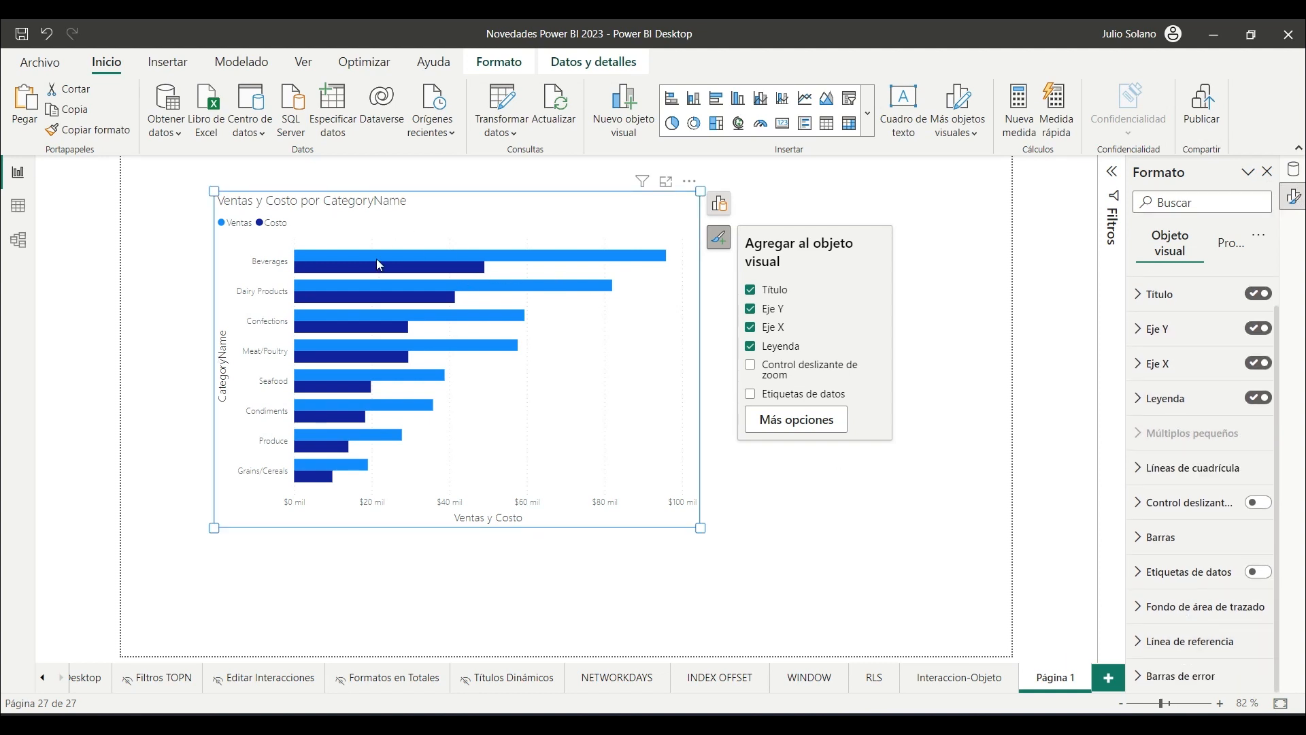
click(751, 347)
click(751, 347)
Step: Try the legend positions Superior derecha and Parte superior derecha apilada, and return the legend to Superior izquierda
click(1139, 407)
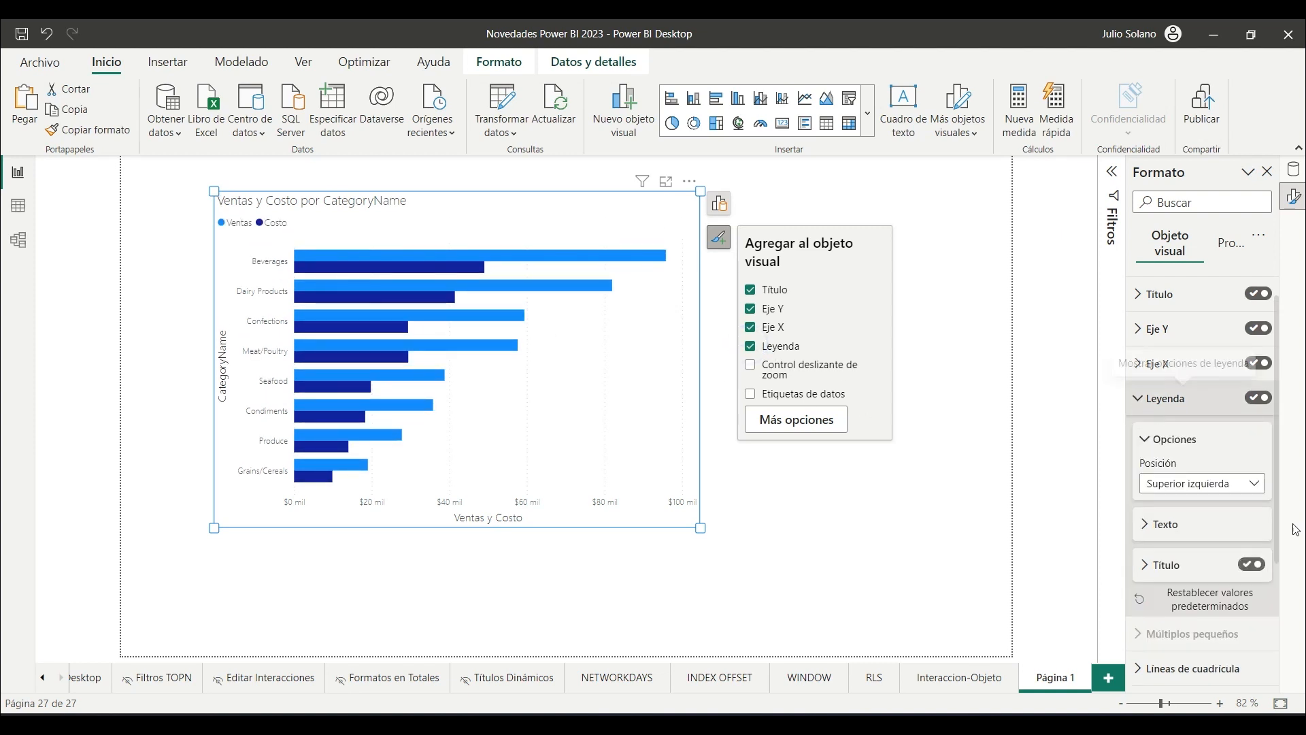
click(1188, 488)
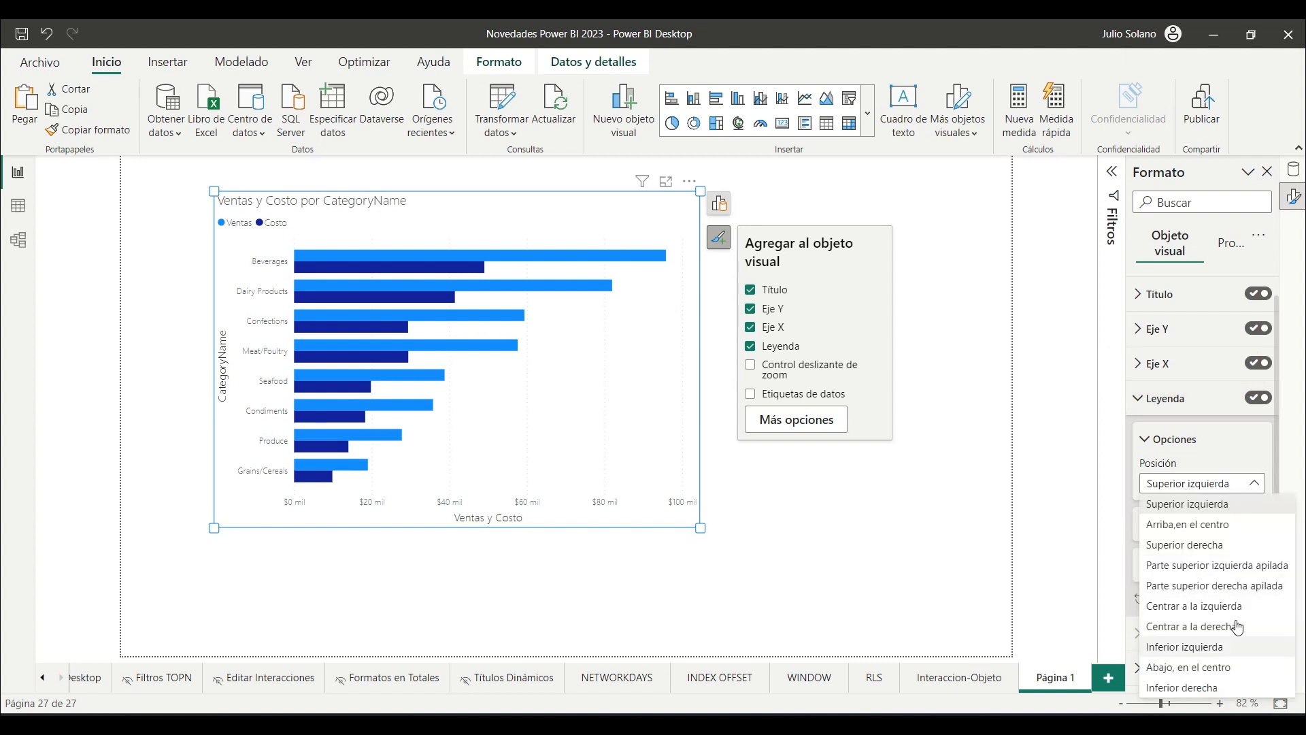
click(1217, 547)
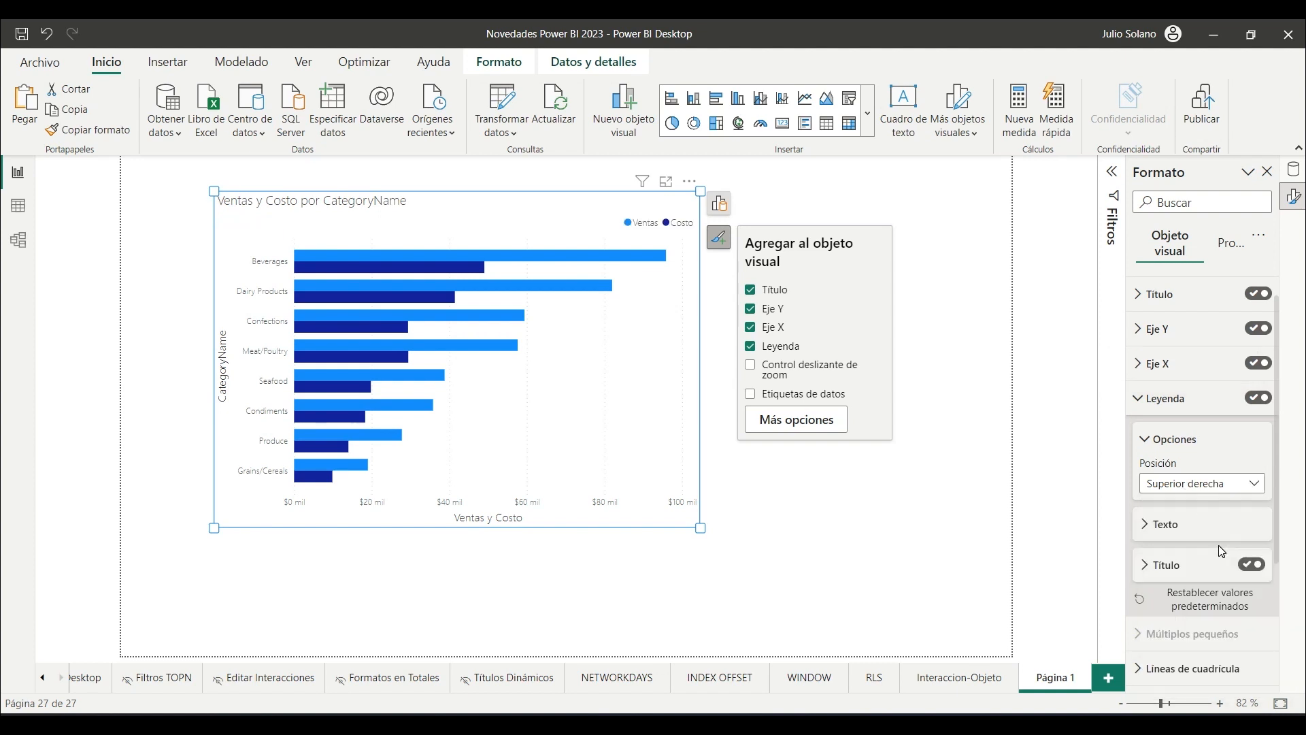
click(1185, 481)
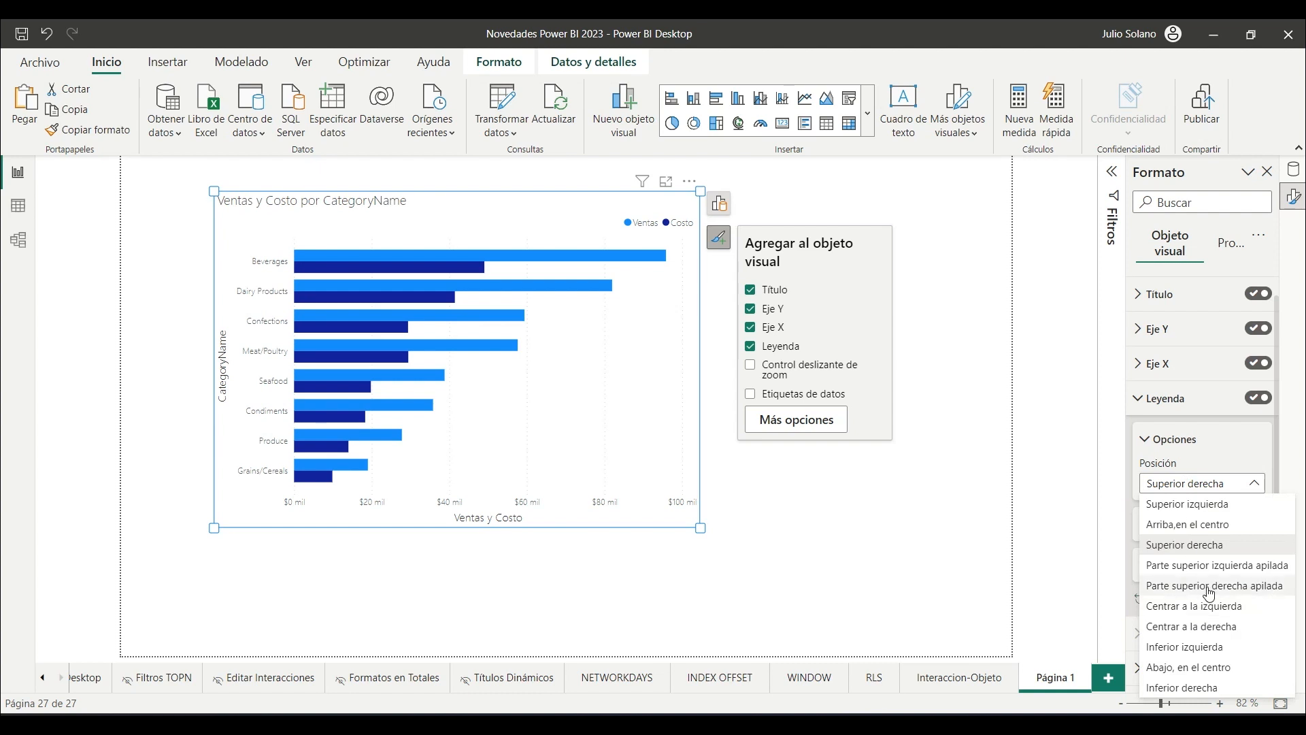
click(1208, 586)
click(1183, 484)
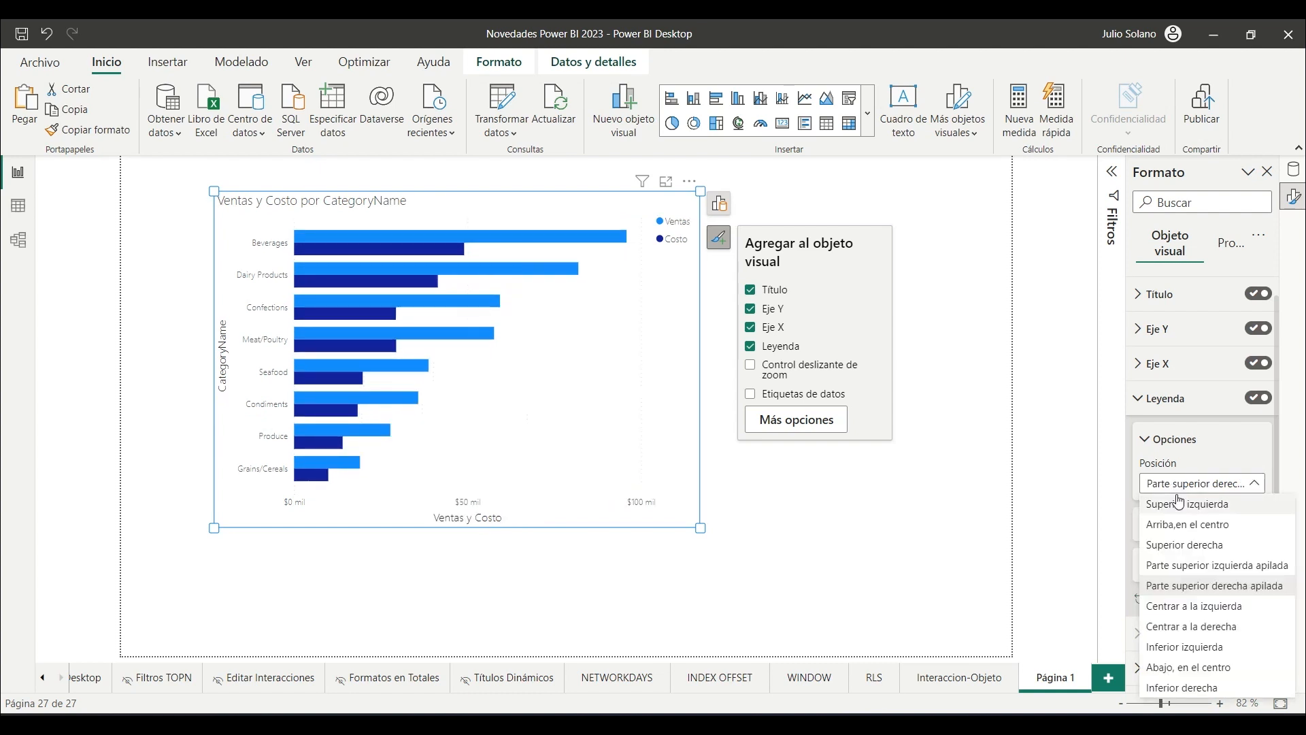
click(1185, 505)
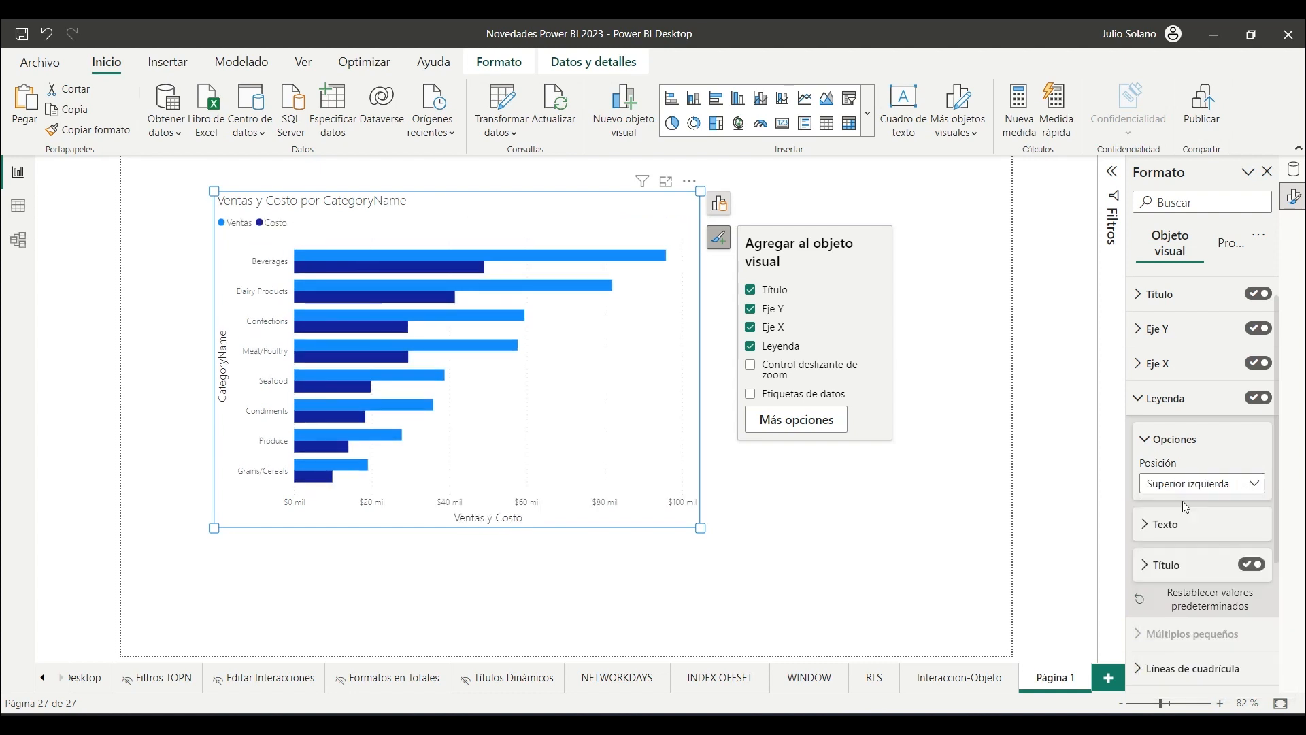
Step: Change the chart title directly on the visual to "Bebidas: sigue siendo la categoría que genera más ventas"
click(374, 203)
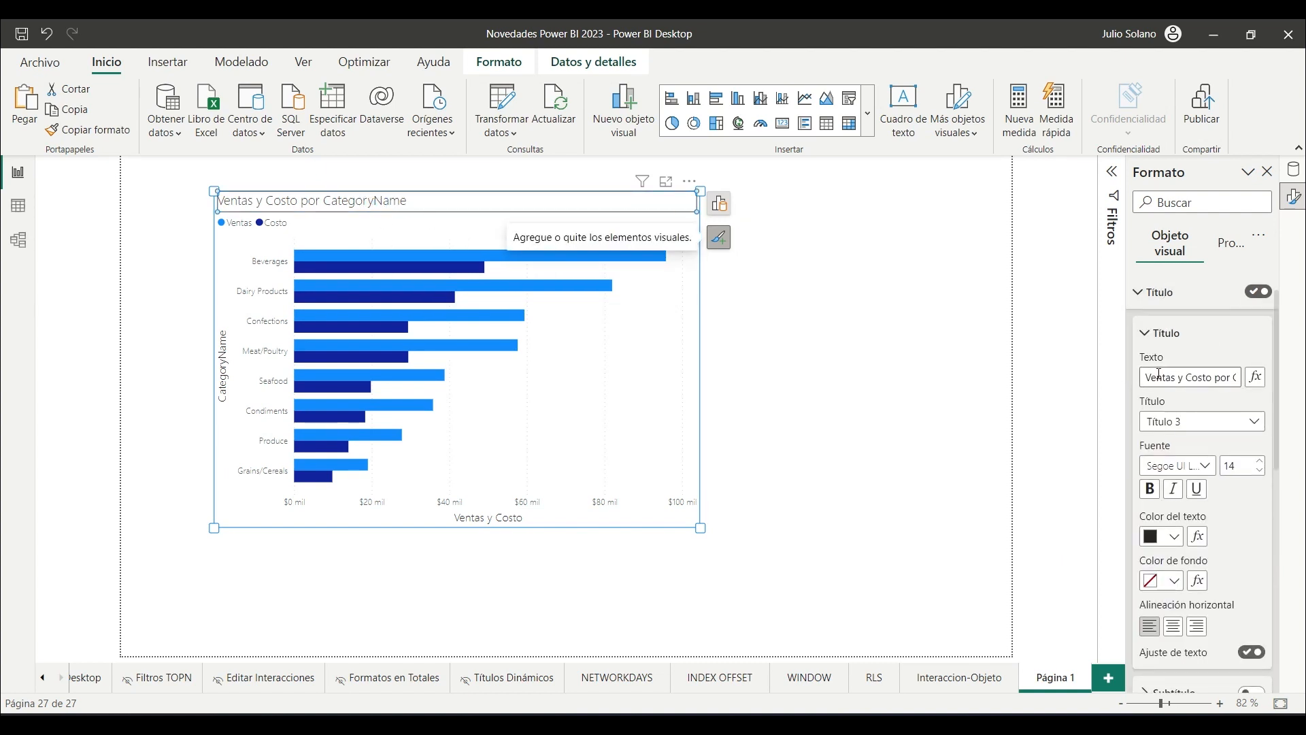
double_click(393, 202)
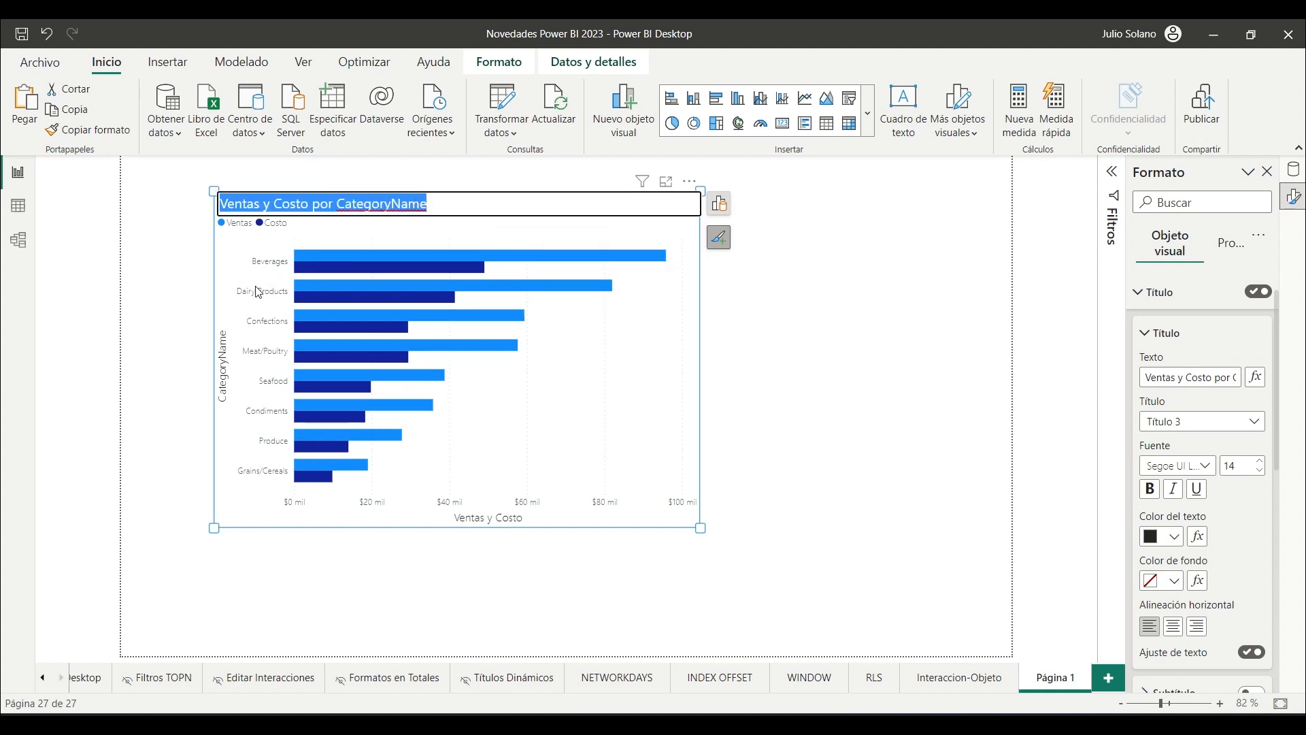
text(Bebidas: sigue siendo la cate)
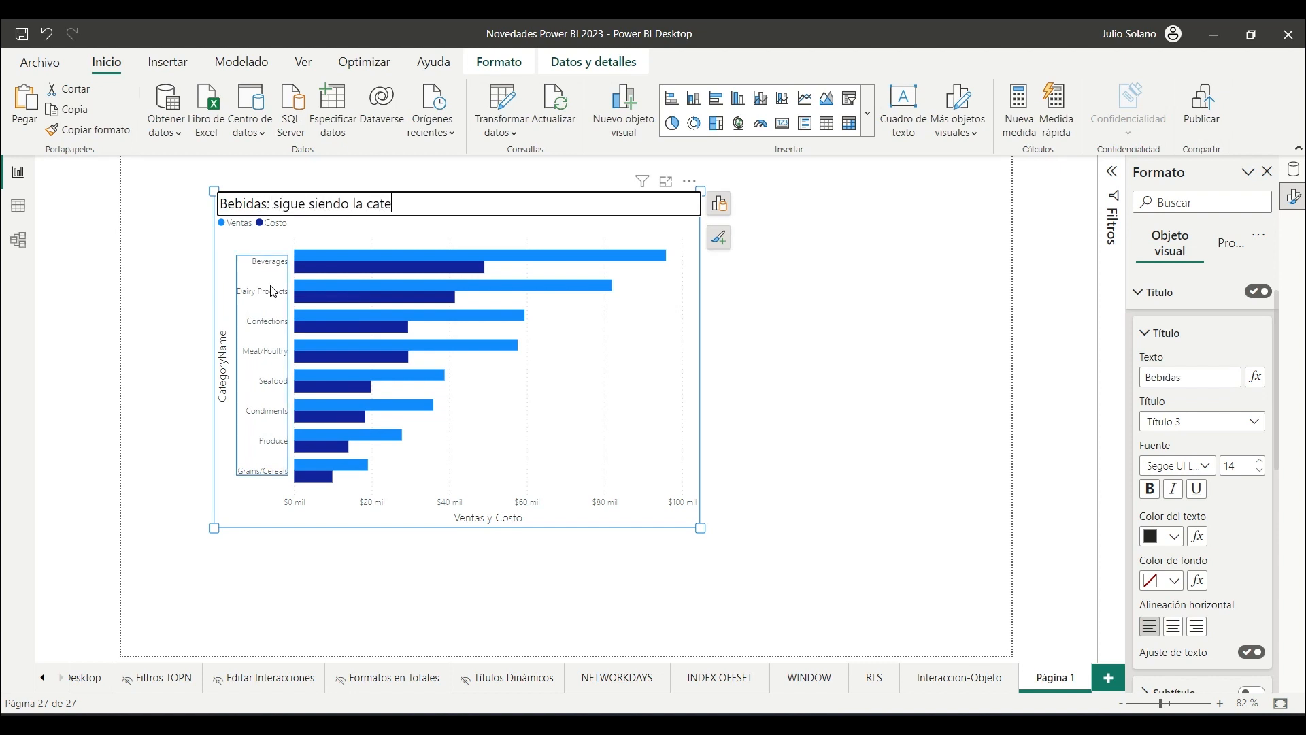
text(goría que genera más ventas)
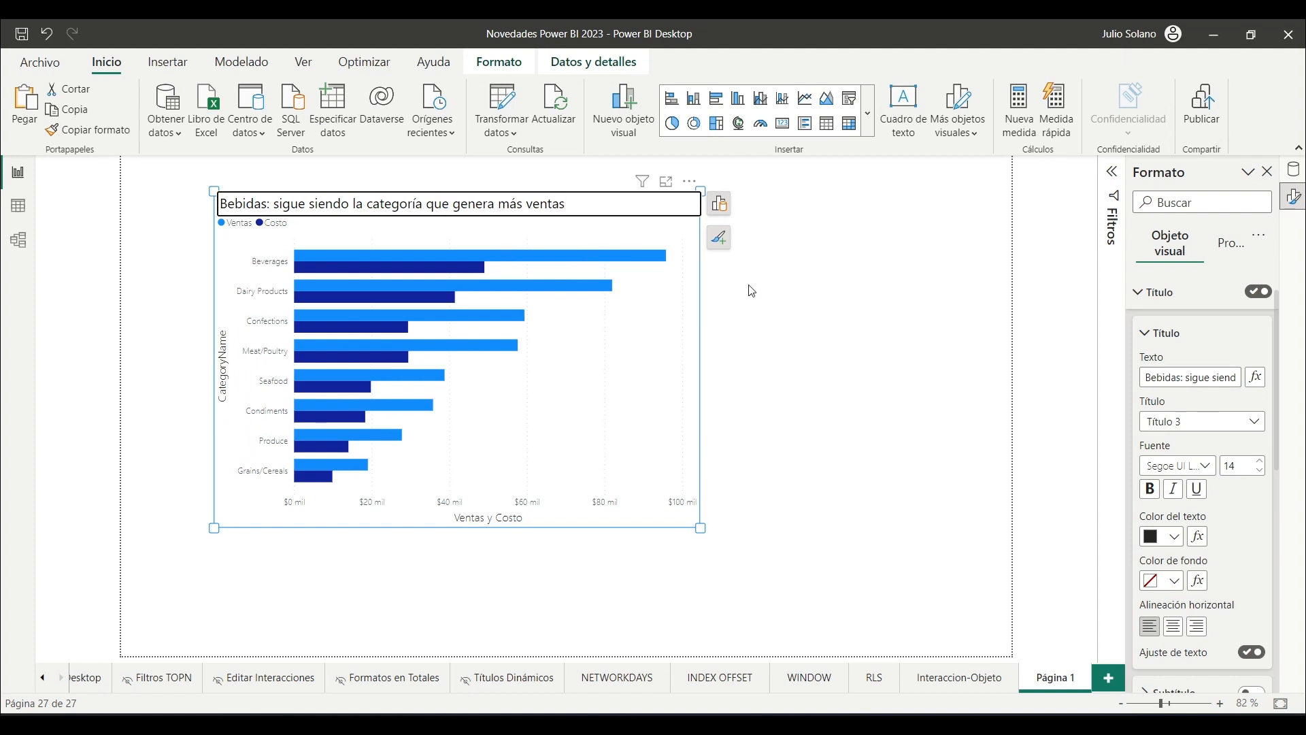
click(468, 240)
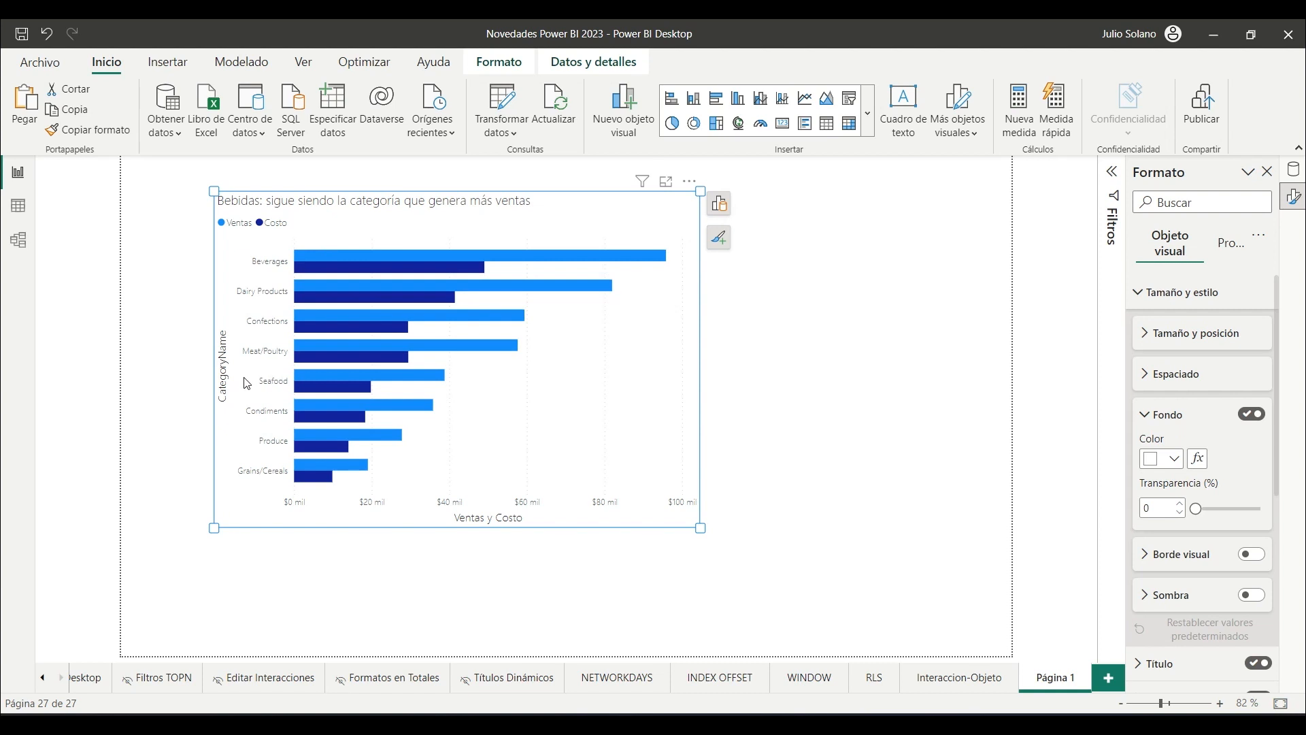
Step: Rename the Y axis title directly on the chart as "Categoría"
double_click(224, 368)
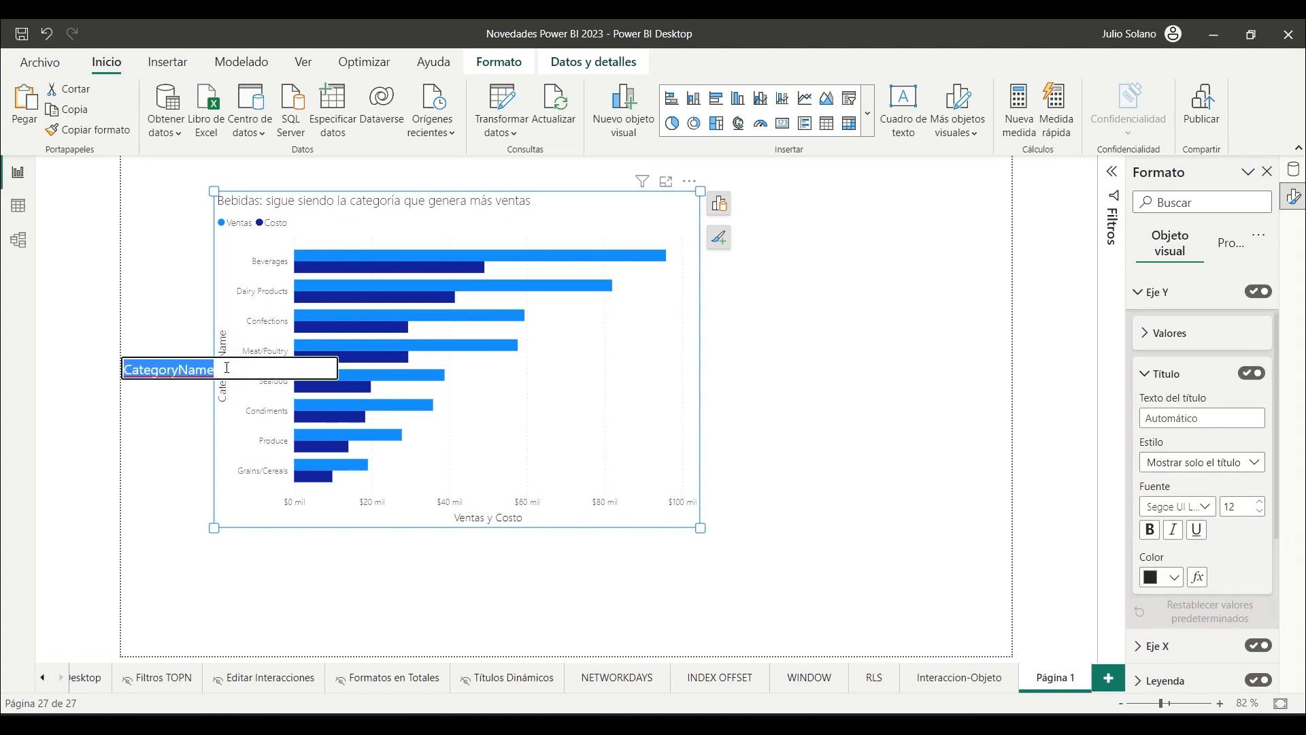
text(Cat)
text(egor+ia)
key(BackSpace)
key(BackSpace)
key(BackSpace)
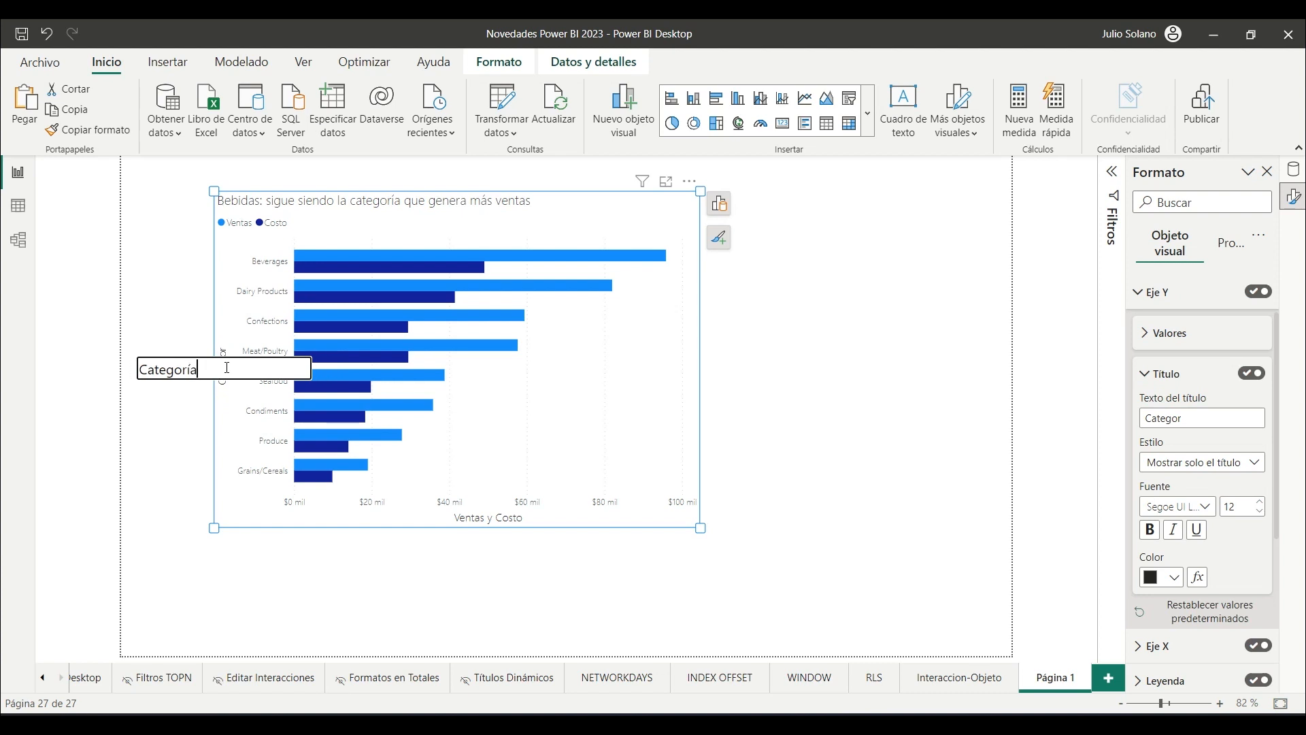
key(Return)
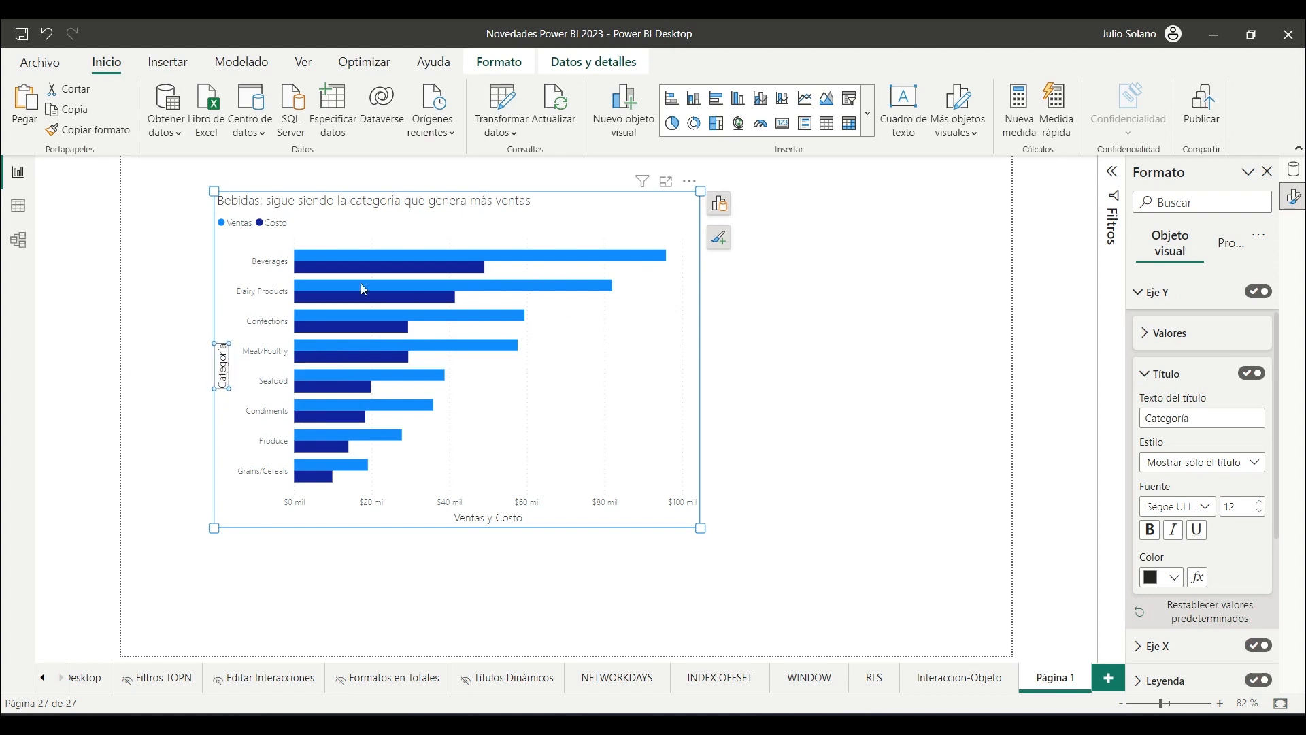
Step: Remove the vertical gridlines from the bar chart
click(719, 203)
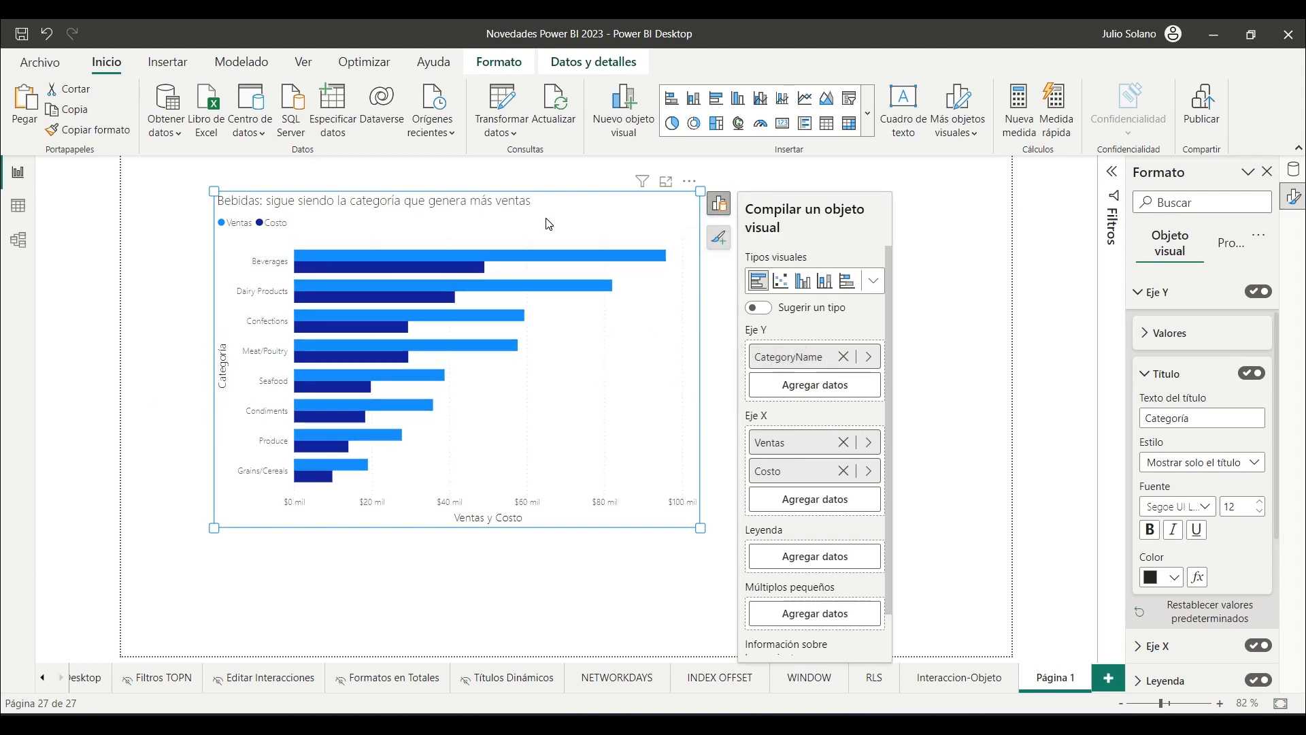
click(605, 330)
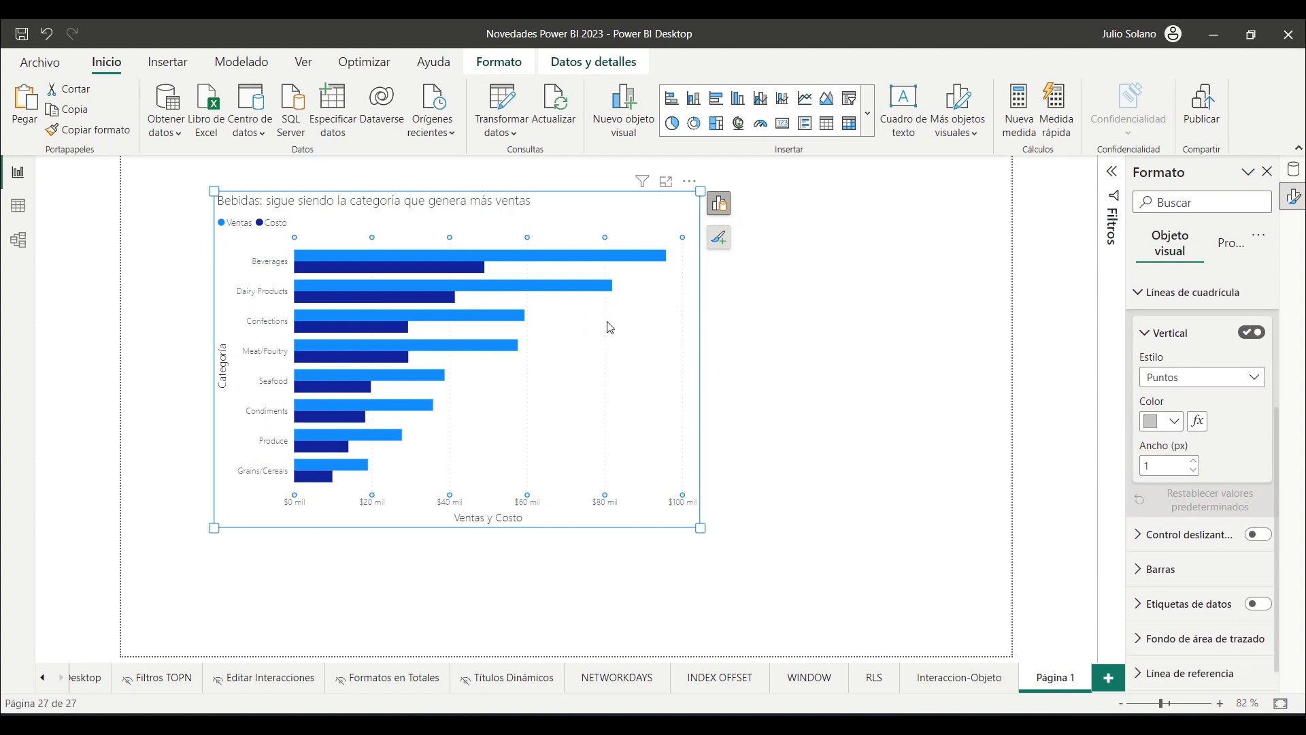
key(Delete)
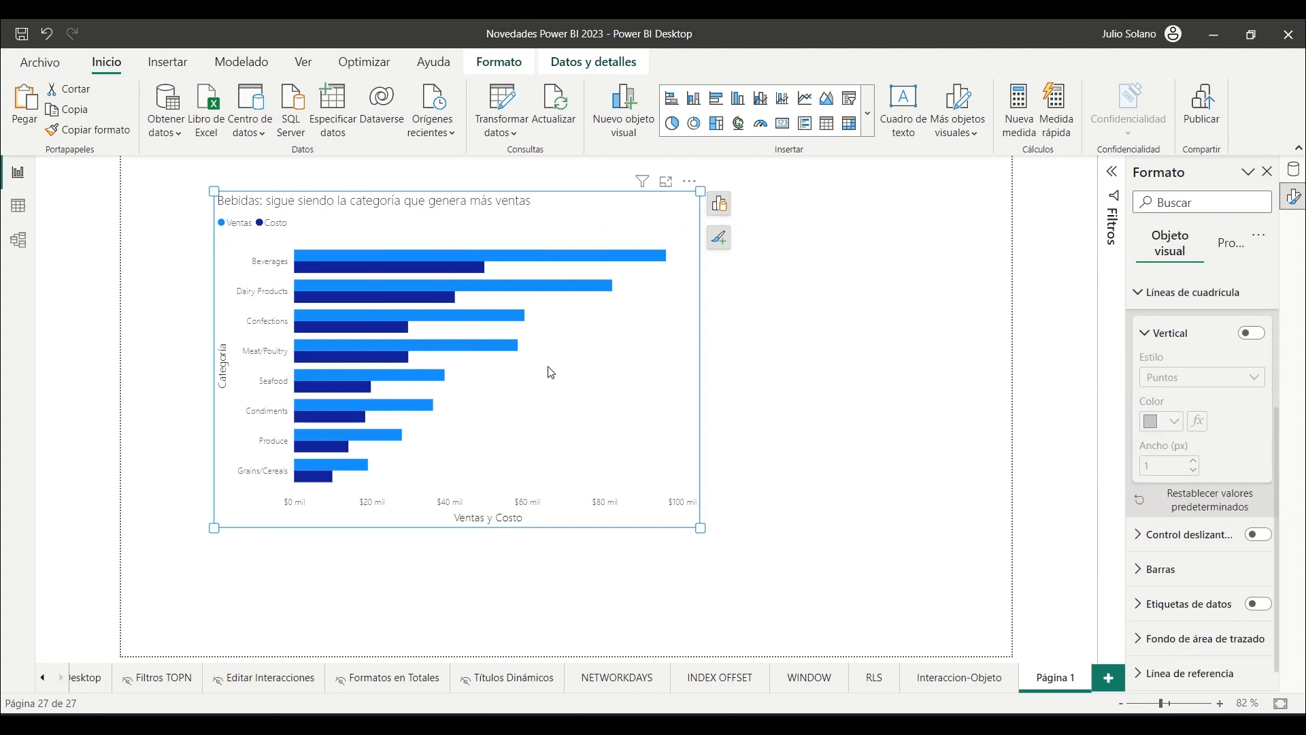
Step: Turn off the bar chart's X axis values together with the X axis title
click(719, 238)
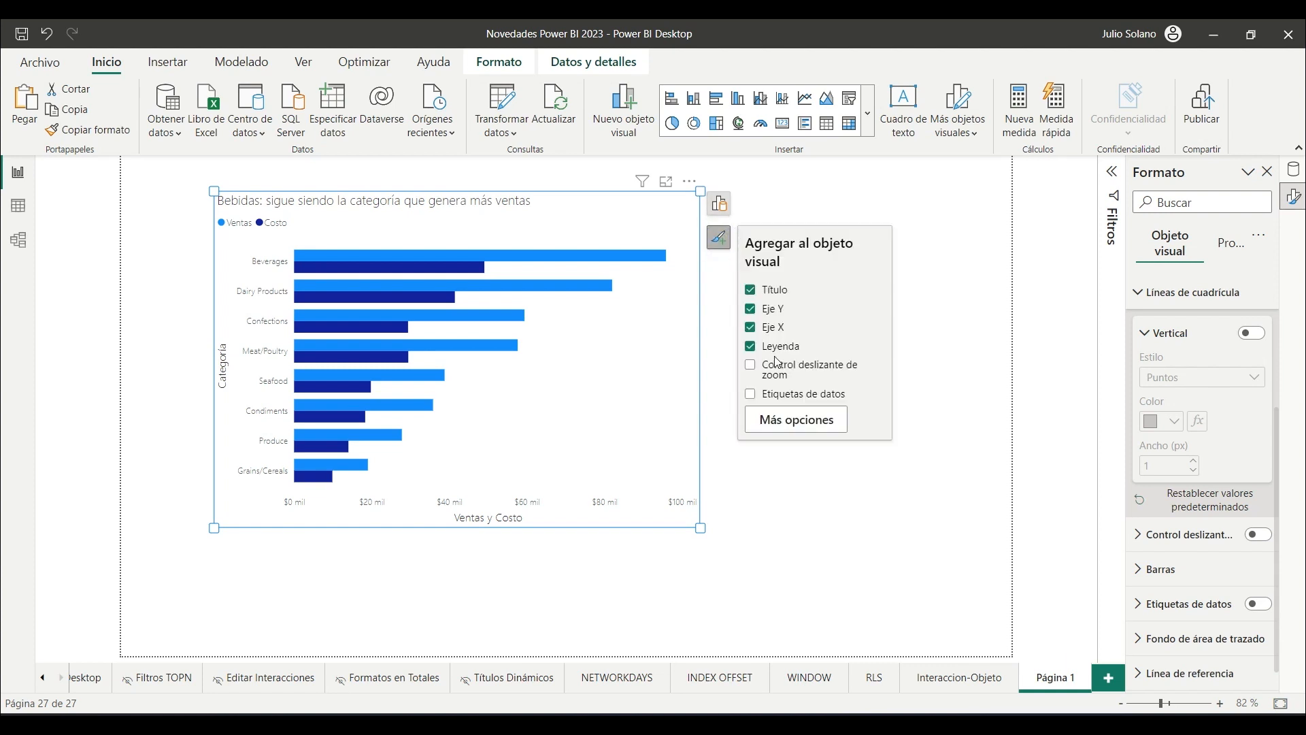
click(751, 327)
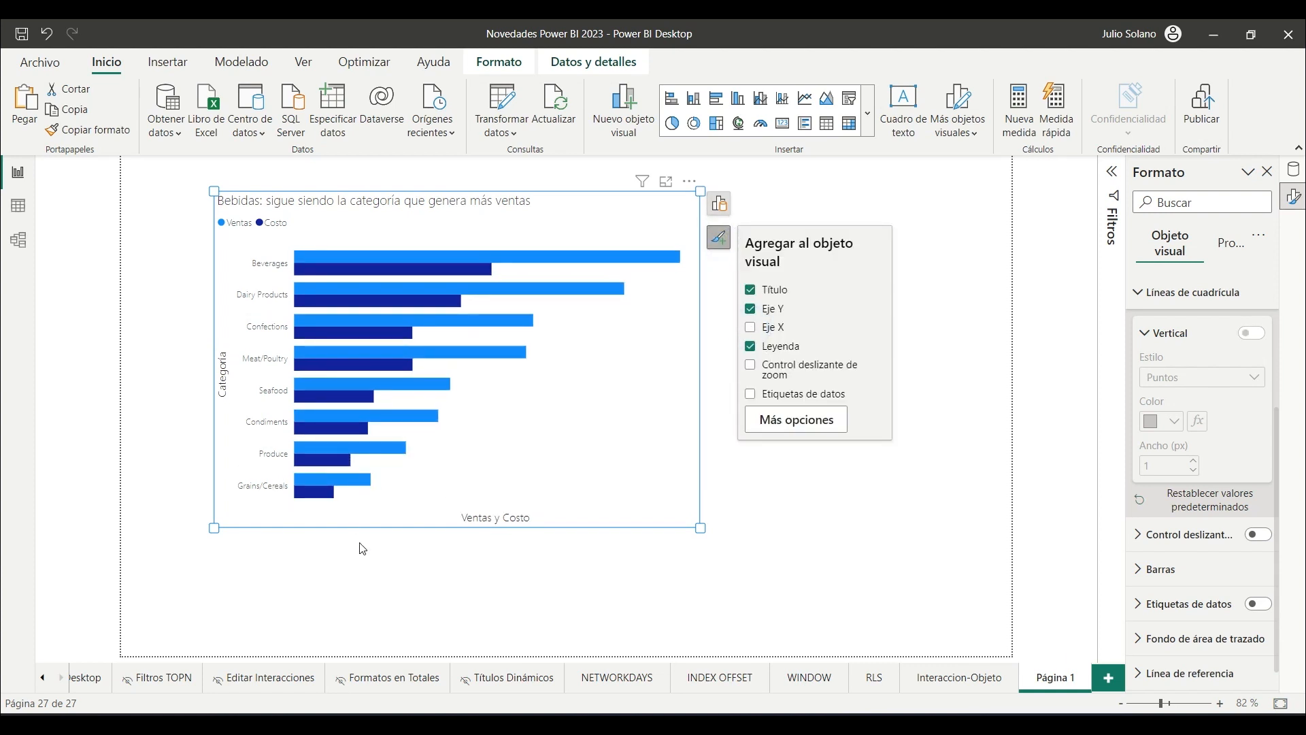
click(751, 327)
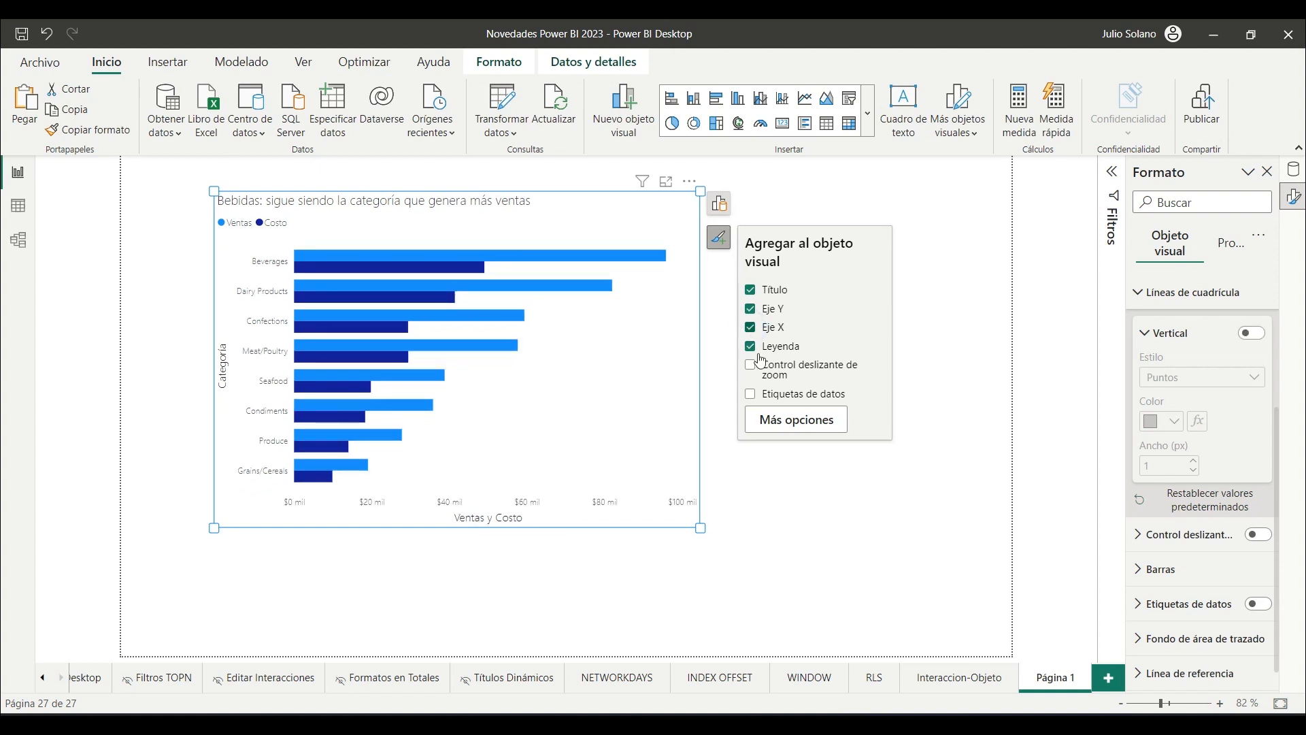
scroll(1221, 368, up, 3)
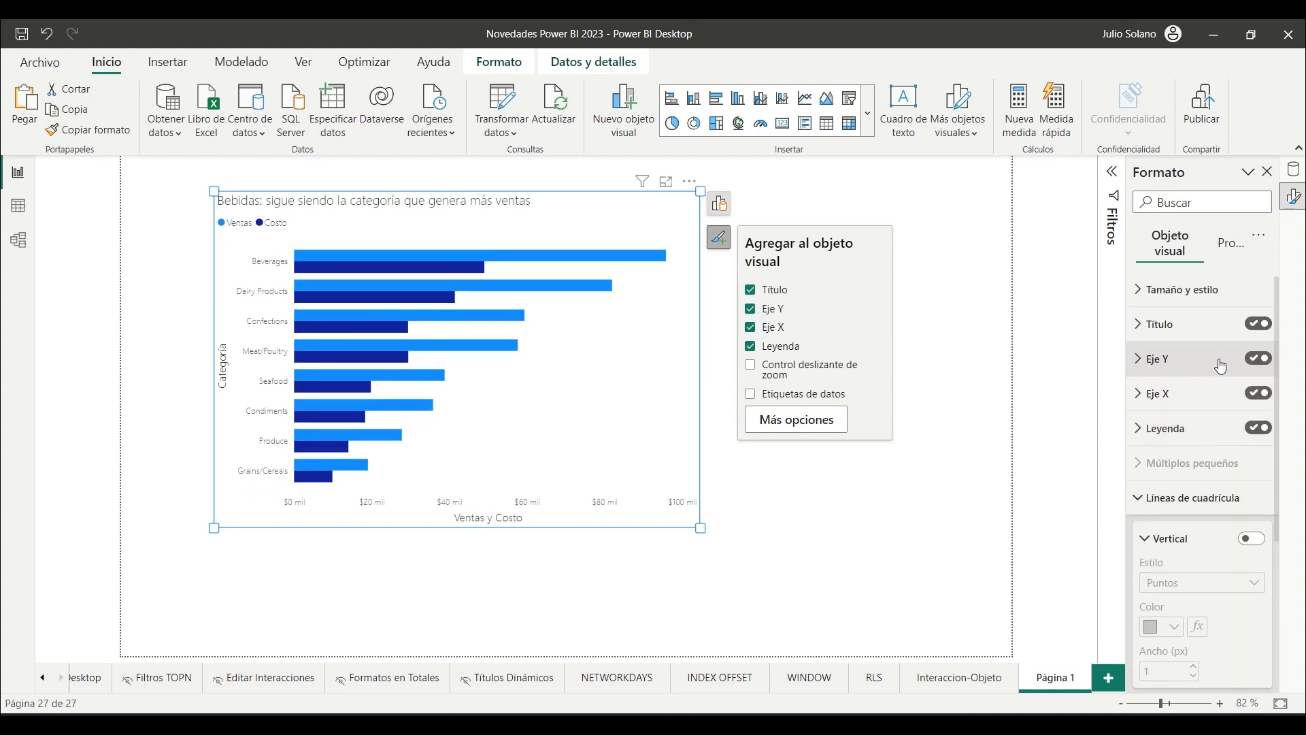
click(1141, 398)
scroll(1213, 476, down, 3)
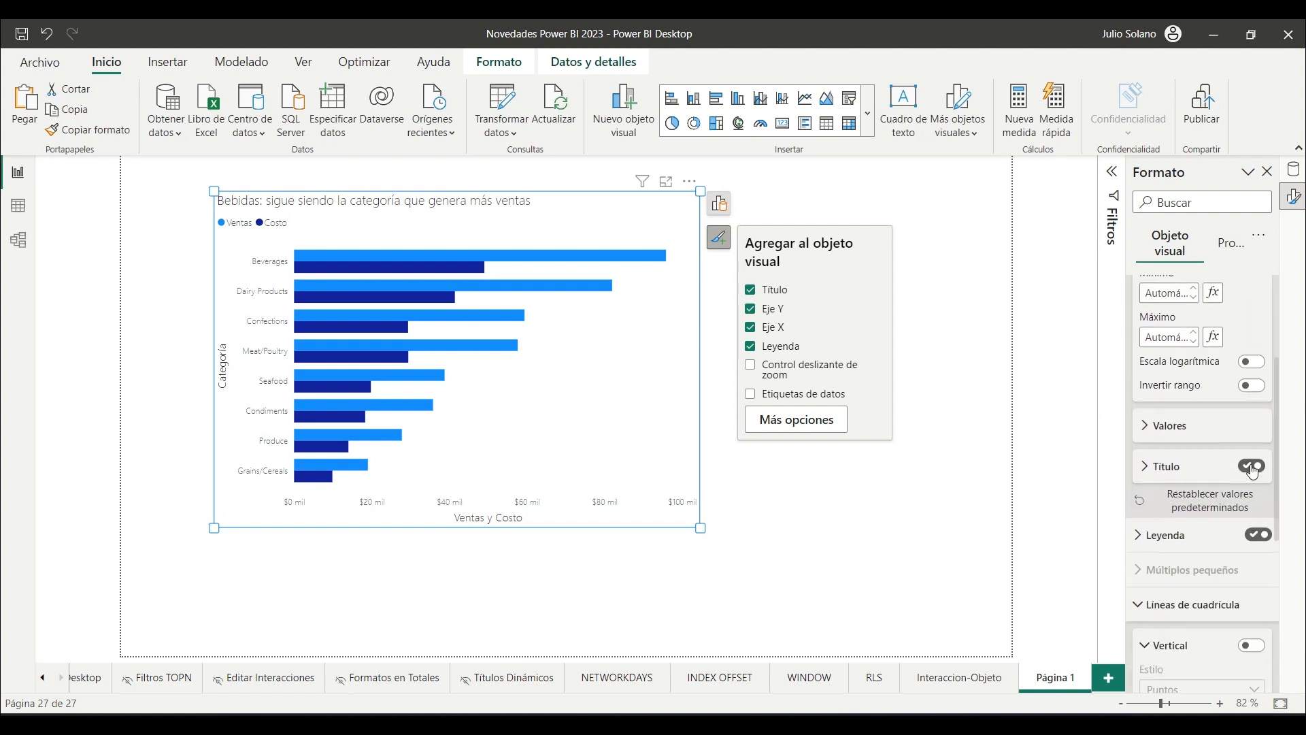
click(751, 328)
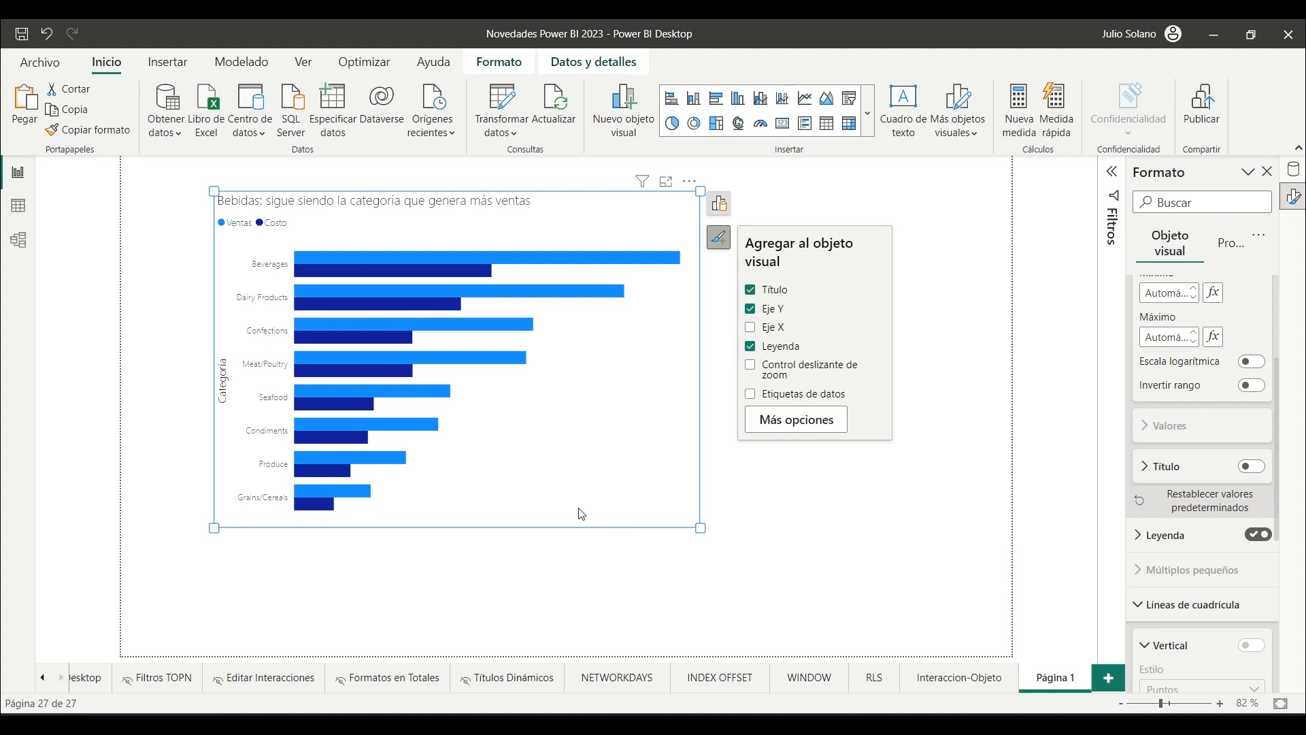
Step: Turn on the bar chart's data labels, and reposition and enlarge the chart on the page
click(751, 394)
click(649, 259)
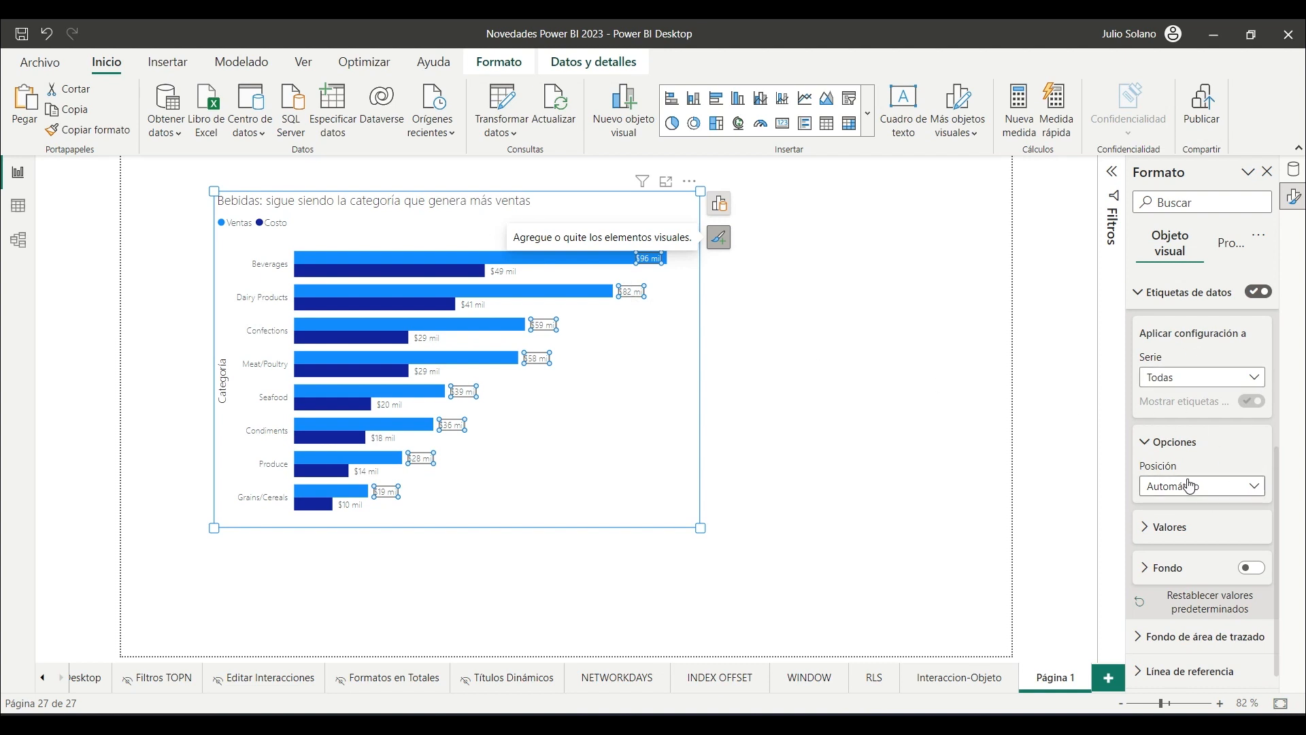
drag(400, 223, 370, 239)
drag(668, 545, 786, 605)
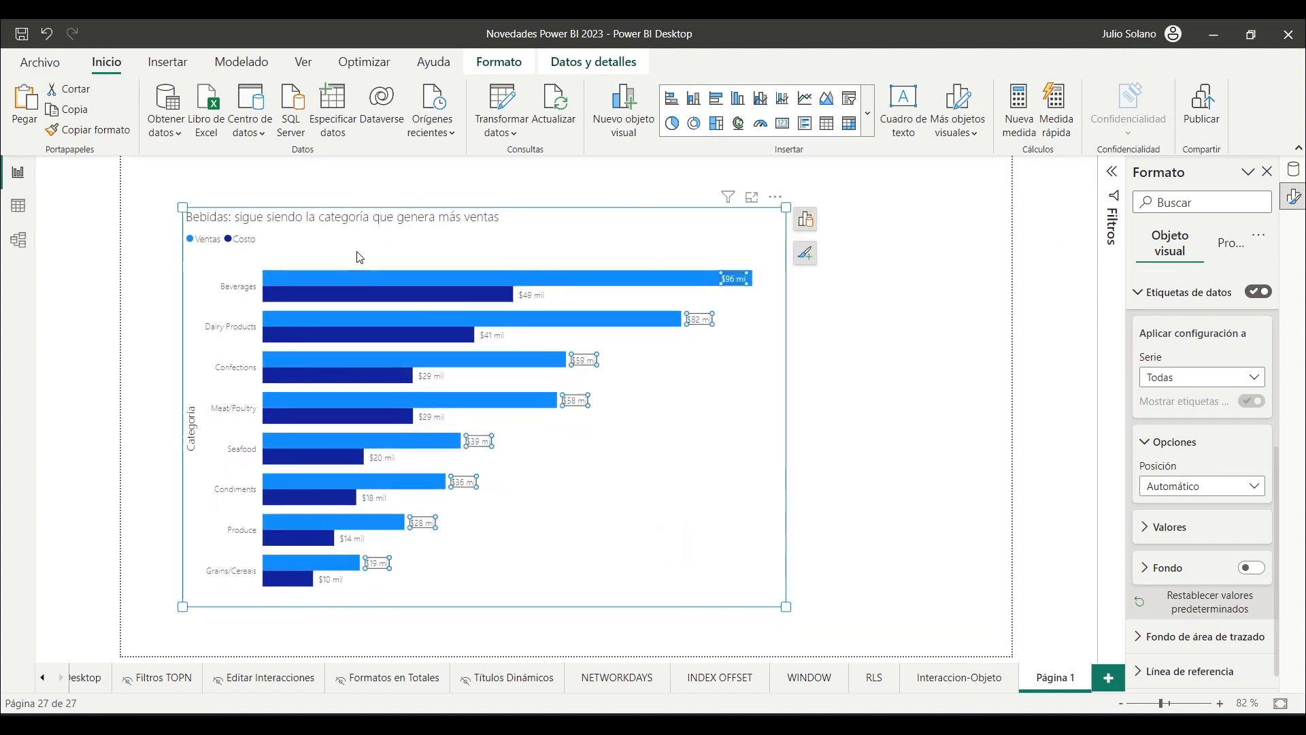
Step: Make the bar chart's title bold
double_click(406, 226)
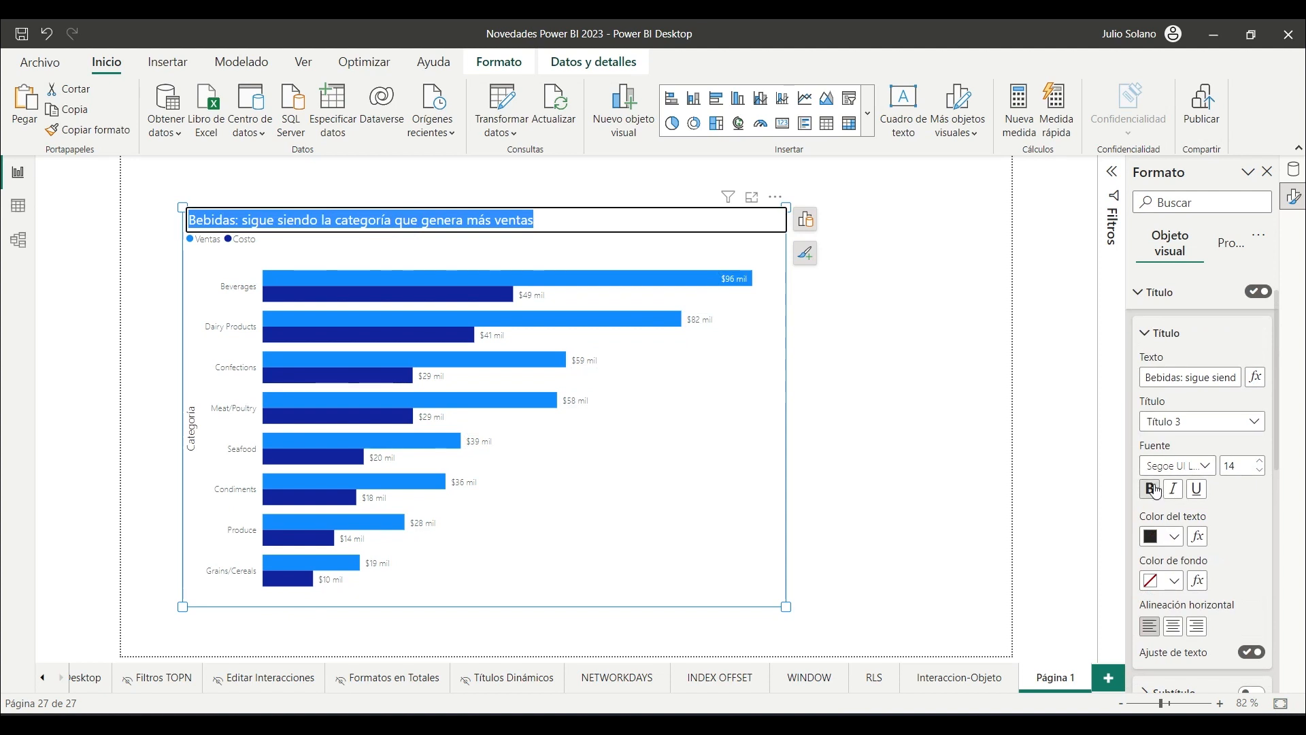
click(1149, 493)
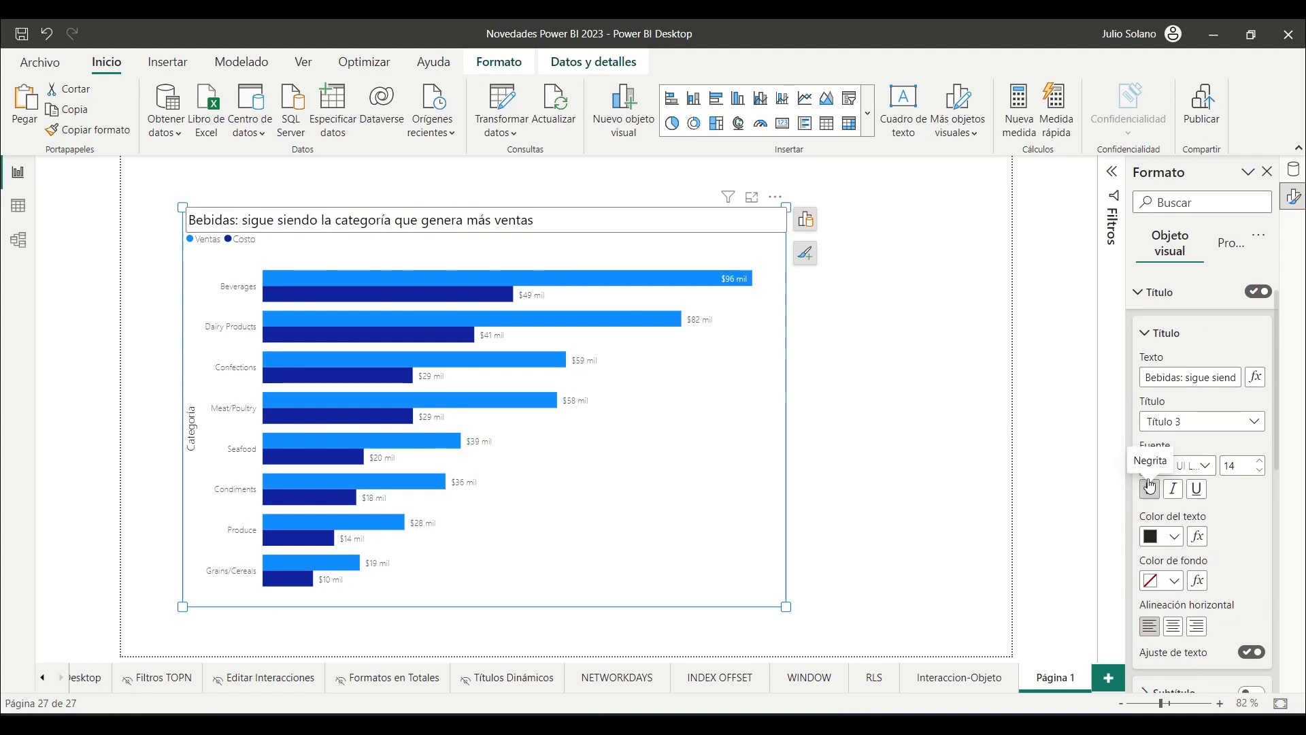
click(746, 412)
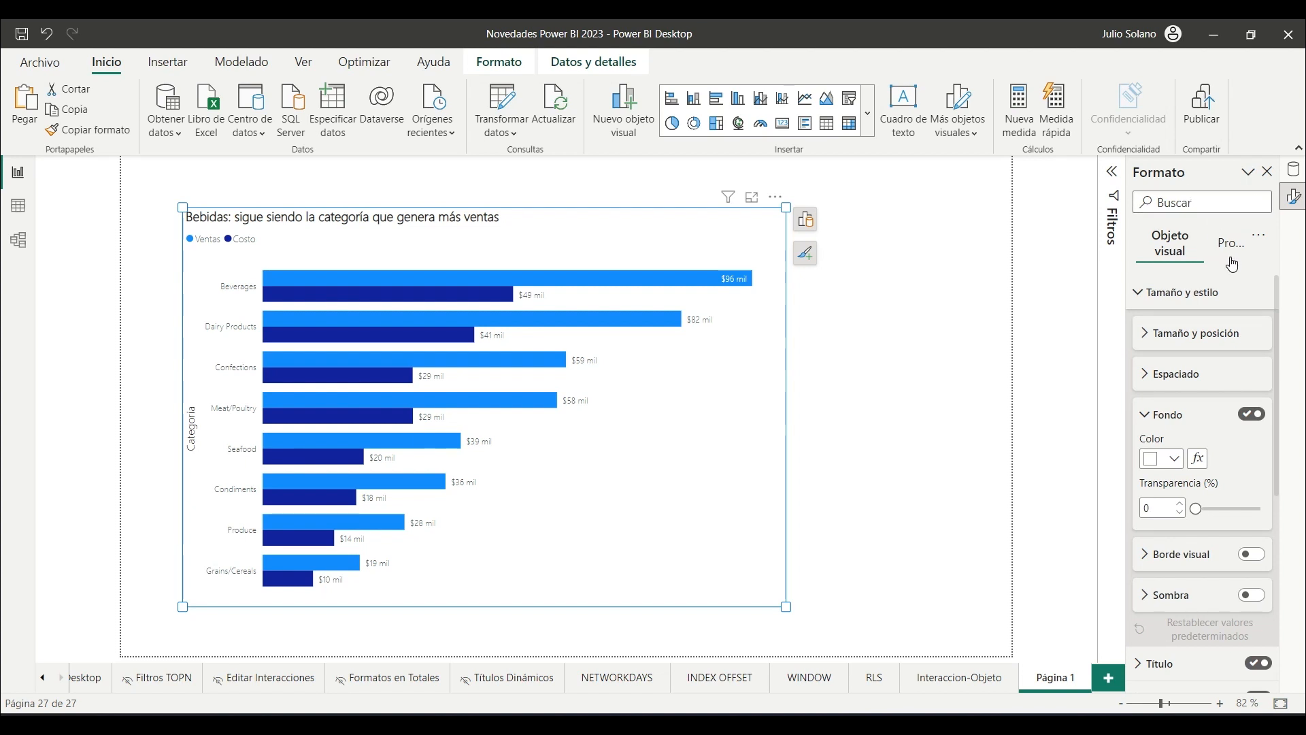
Step: Add a reference line to the bar chart
click(1143, 300)
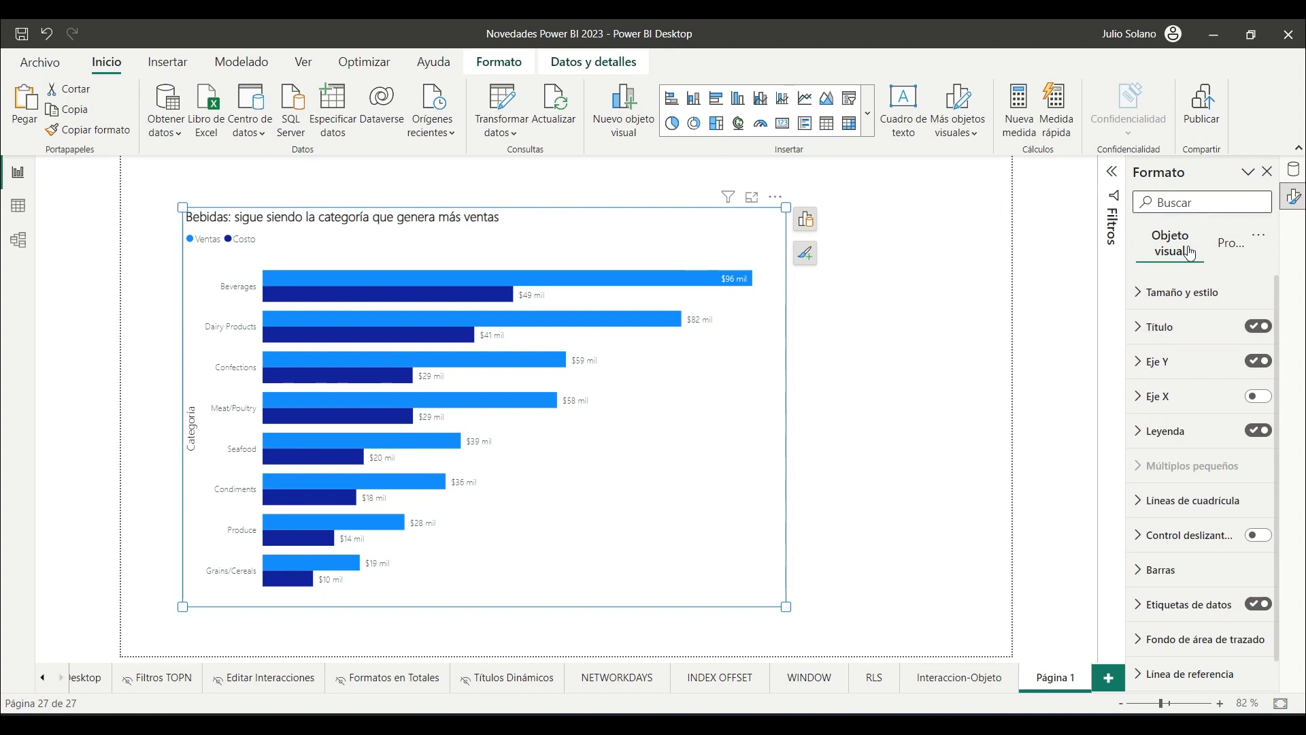
click(811, 259)
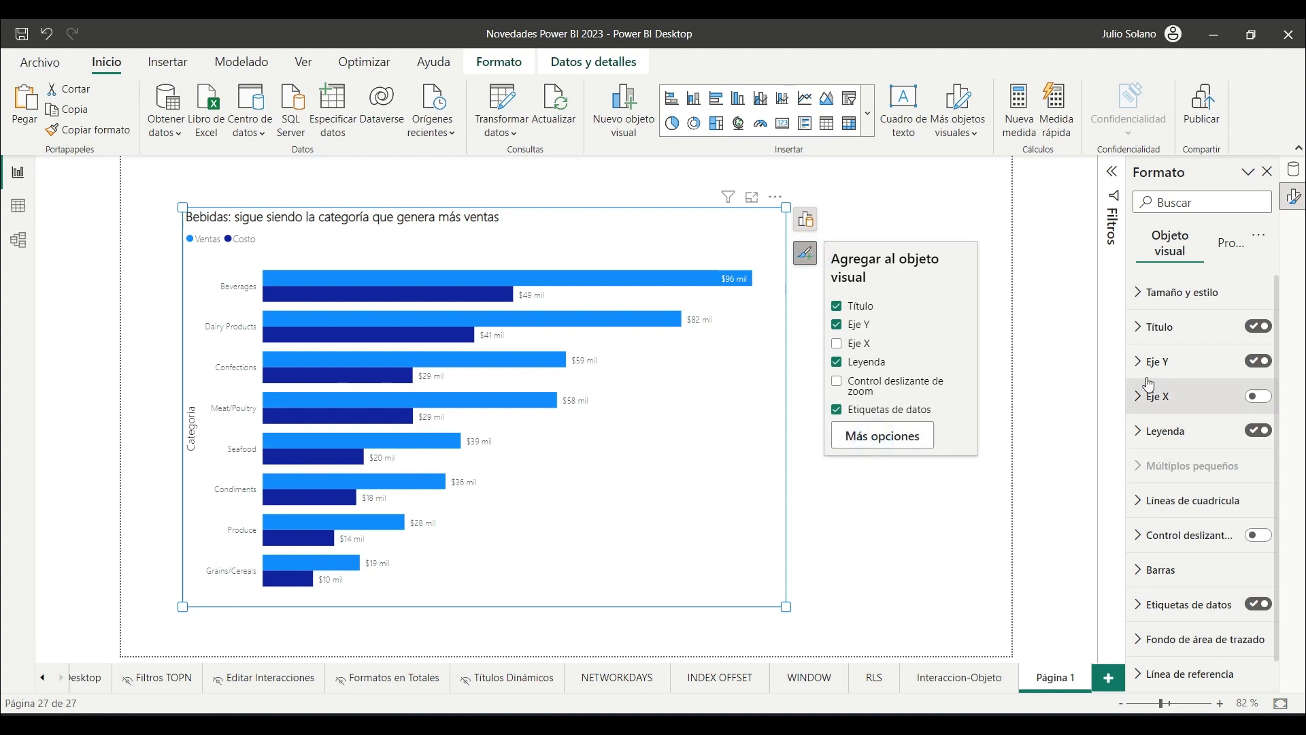
scroll(1189, 521, down, 1)
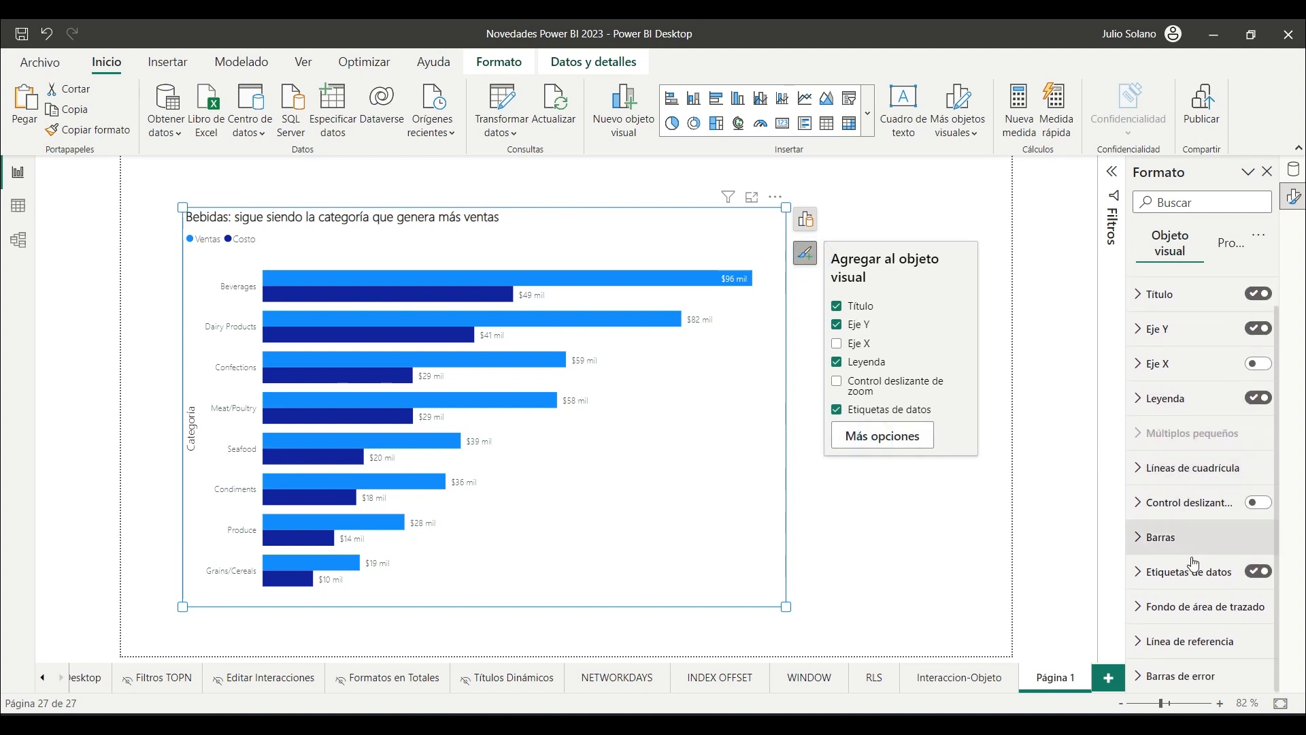
click(1189, 645)
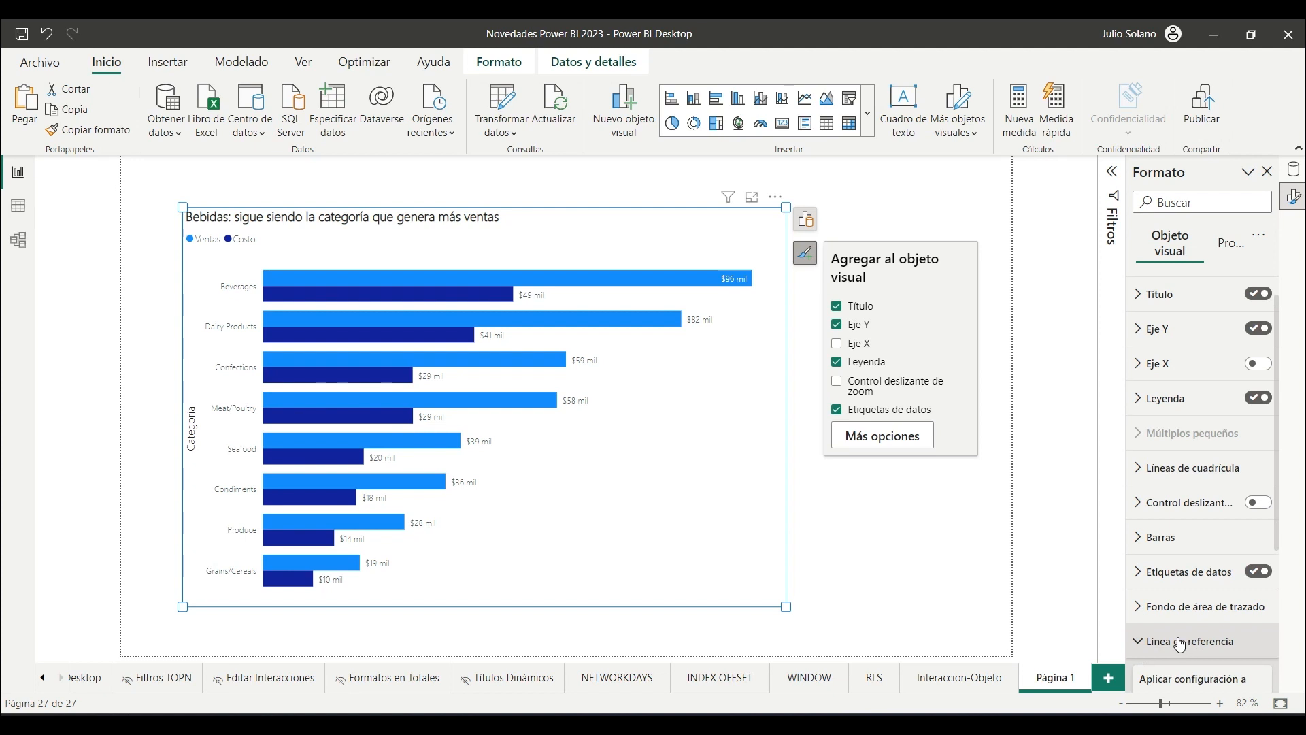
scroll(1184, 646, down, 3)
click(1149, 453)
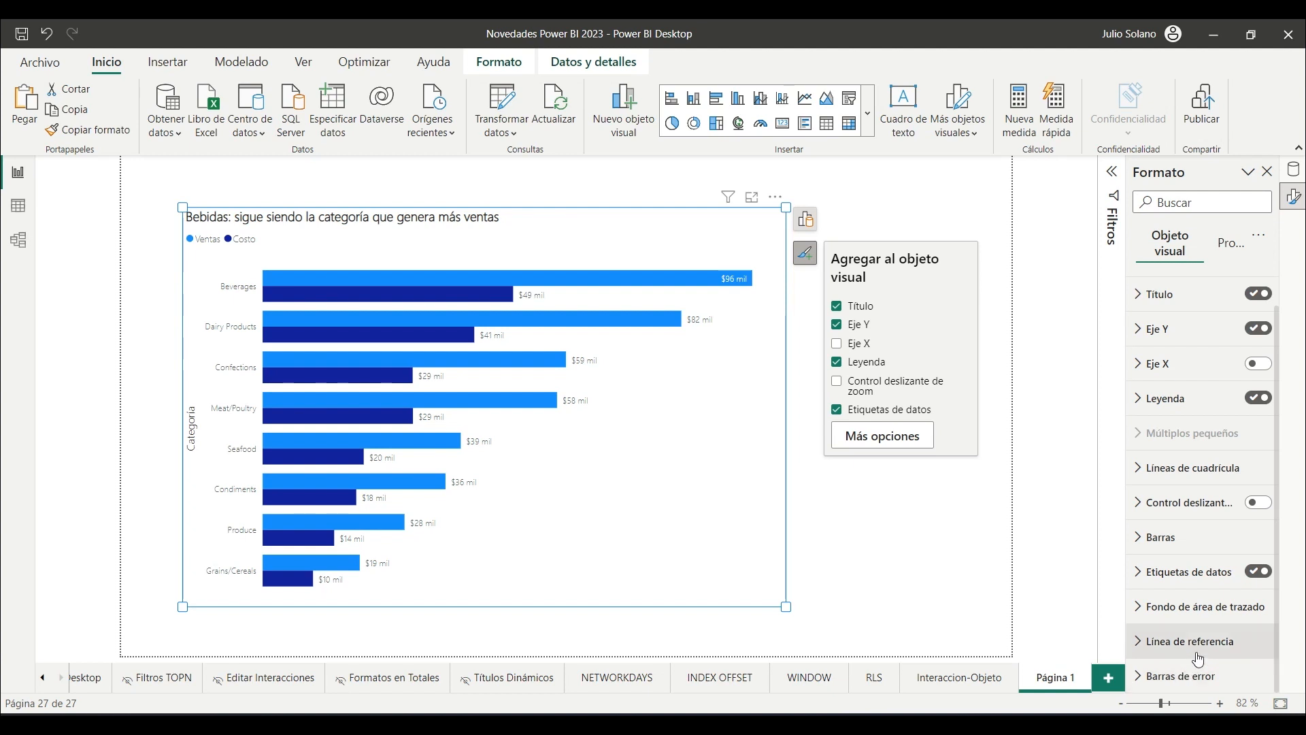
click(1148, 642)
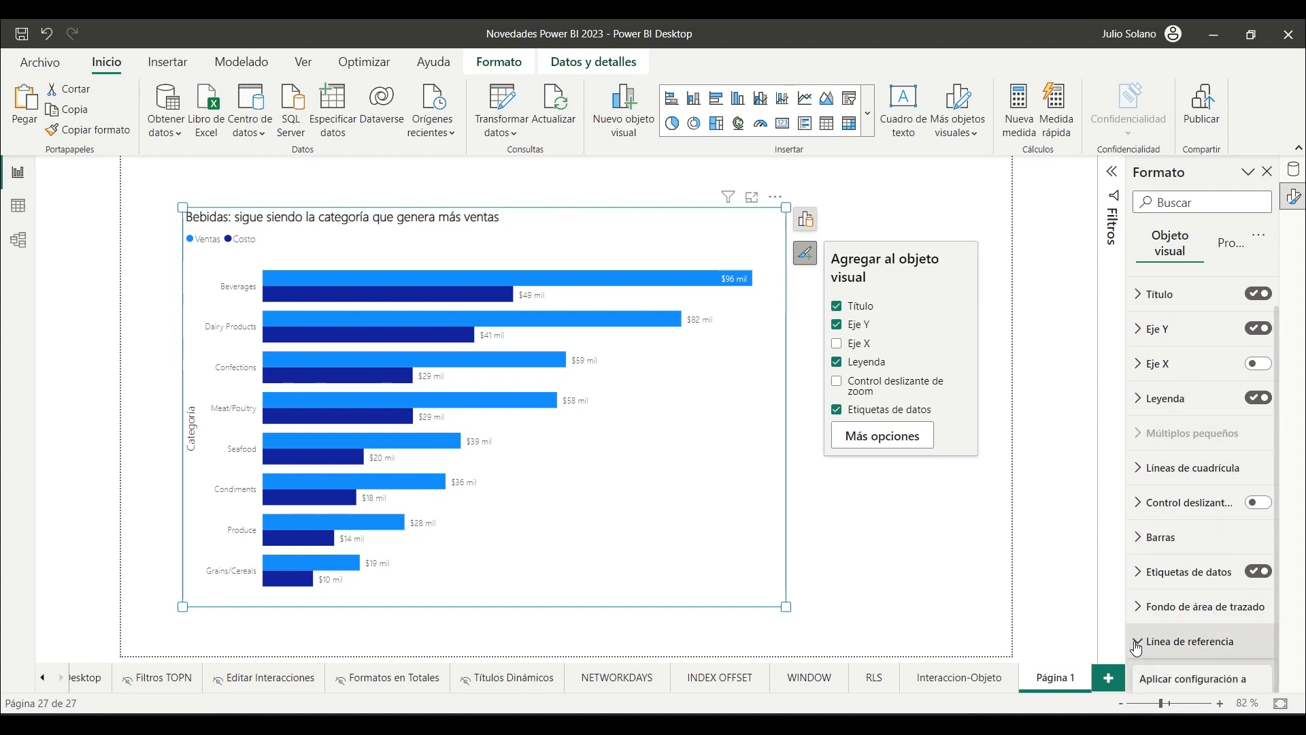
click(1185, 535)
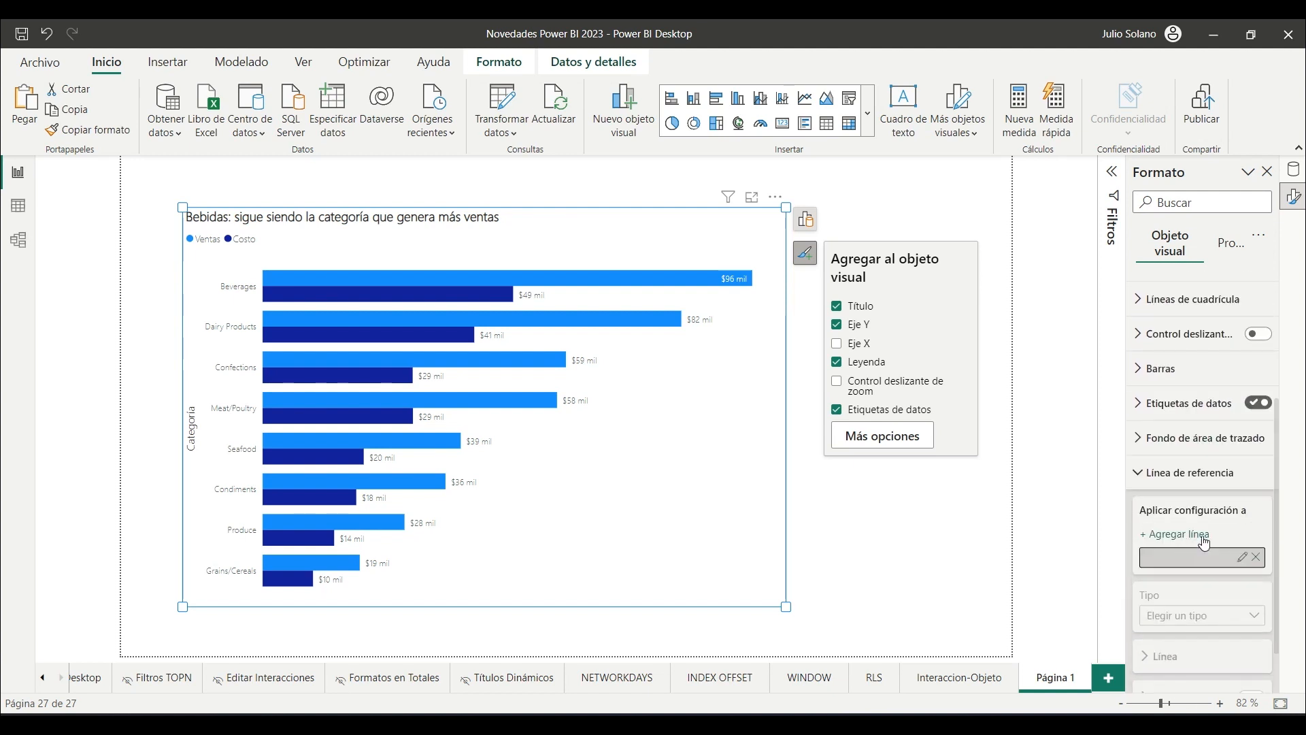
scroll(1193, 510, down, 2)
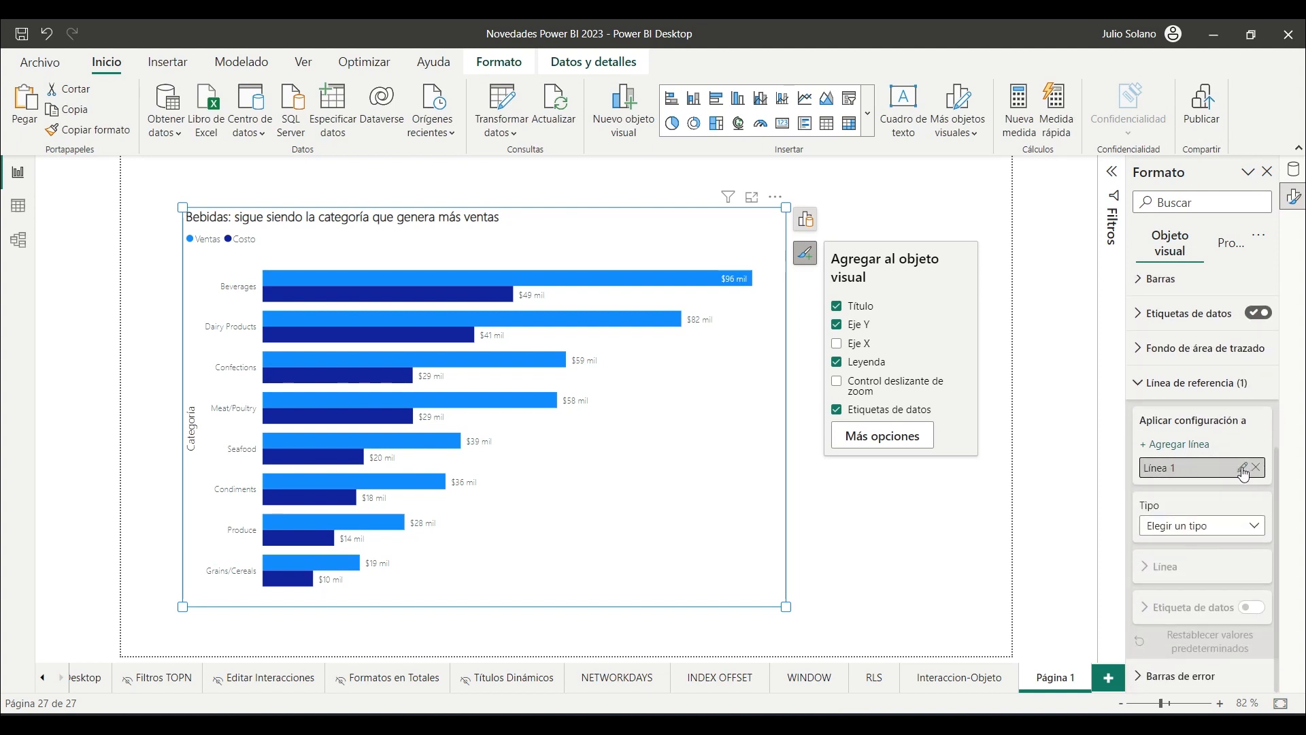
Step: Name the reference line "Promedio de Ventas" and set its type to Línea de promedio
click(1240, 467)
text(Pri)
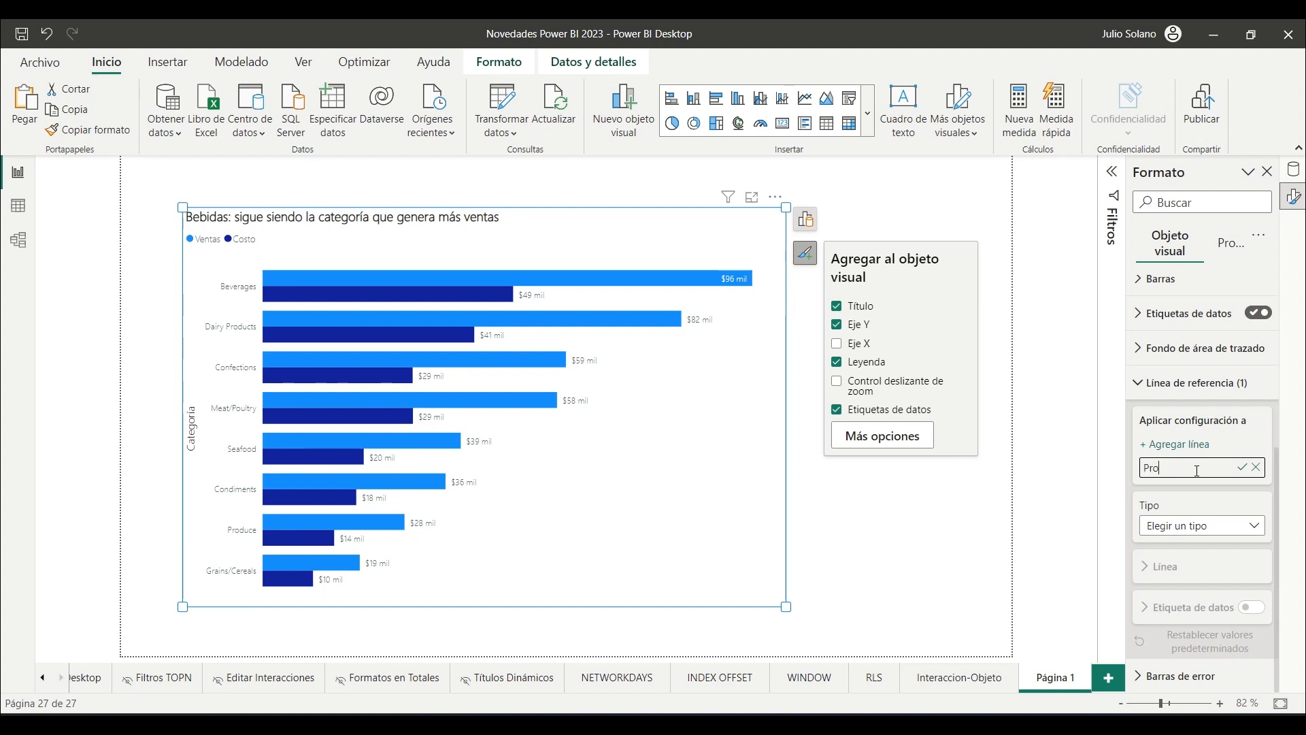
text(medio de Ventas)
key(Return)
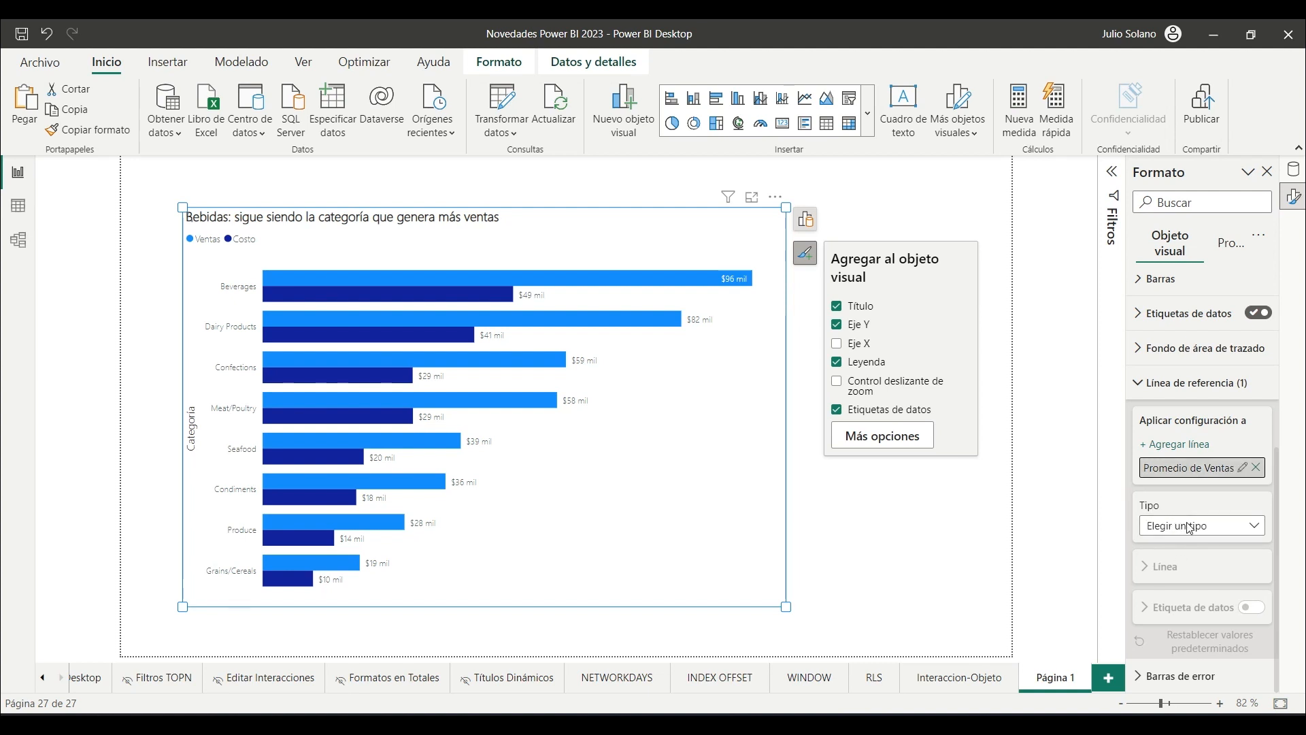
click(1187, 525)
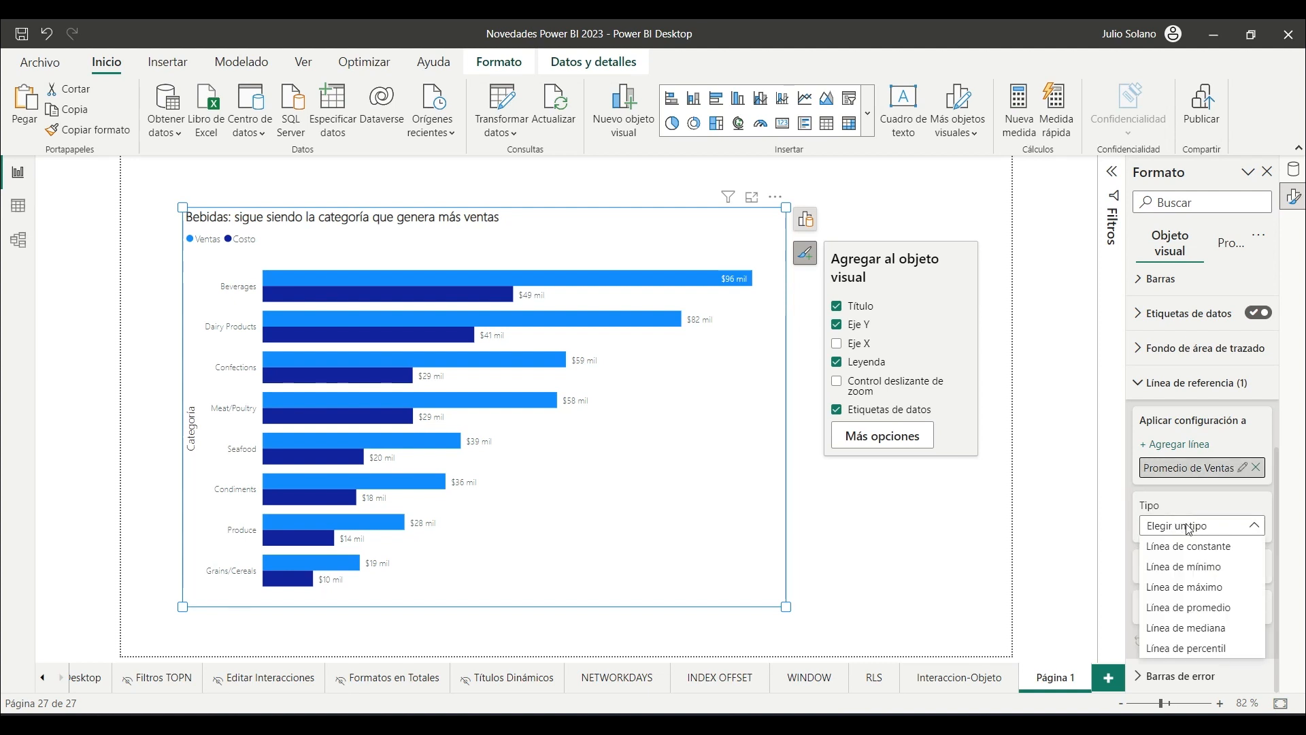
click(1204, 609)
scroll(1183, 551, down, 1)
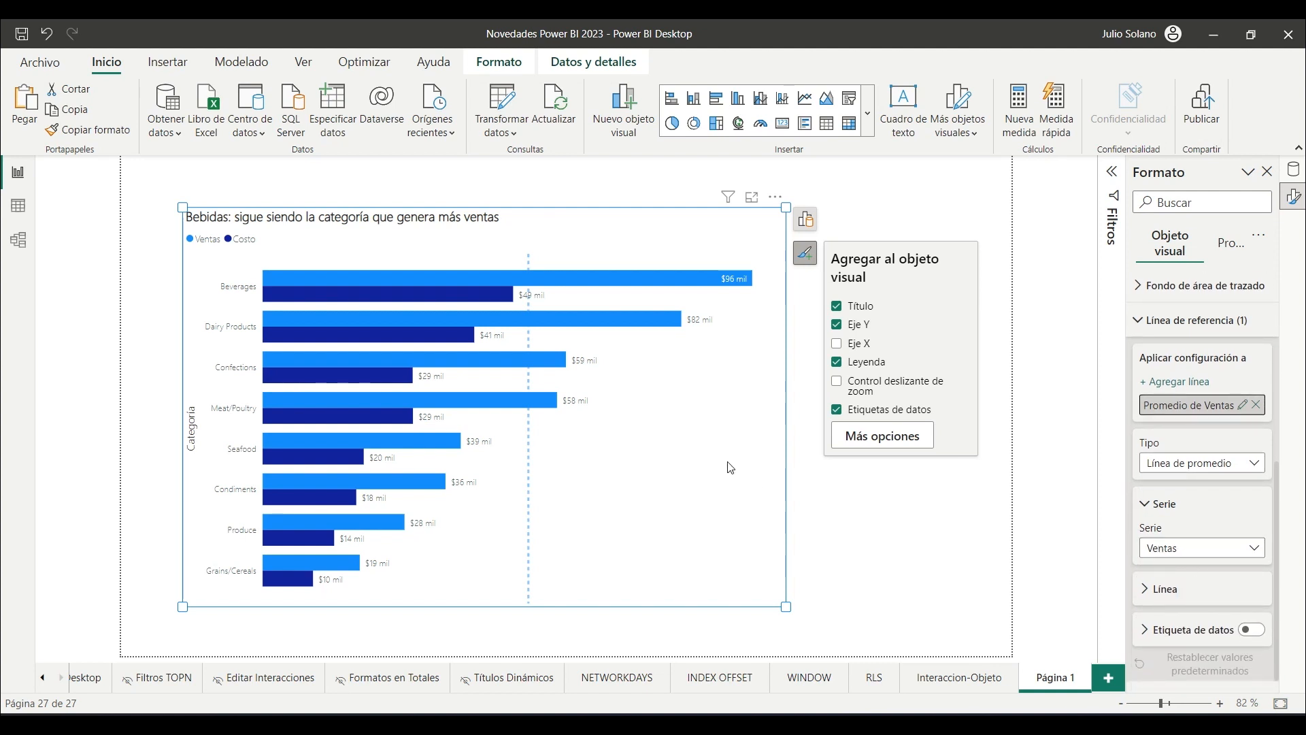
Step: Set the average line's color to dark purple from the theme colors
click(1156, 591)
scroll(1166, 545, down, 2)
click(1174, 507)
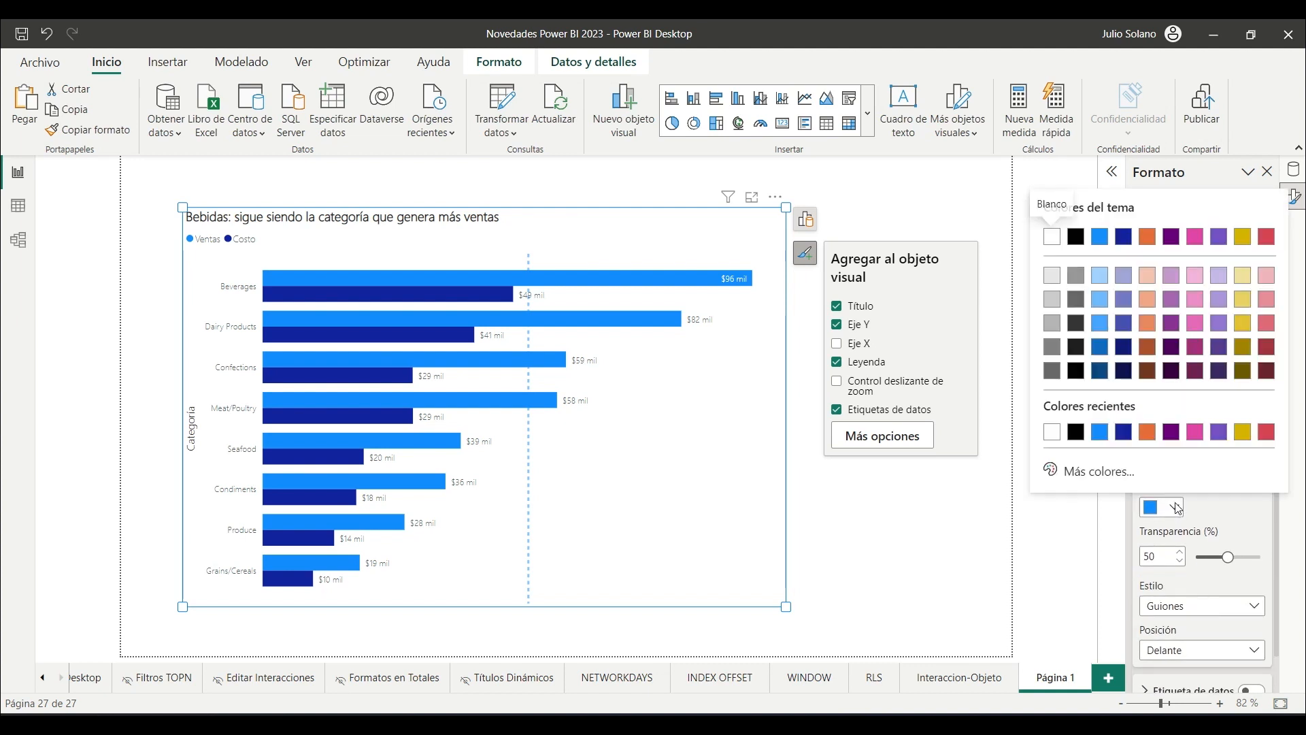
click(1173, 238)
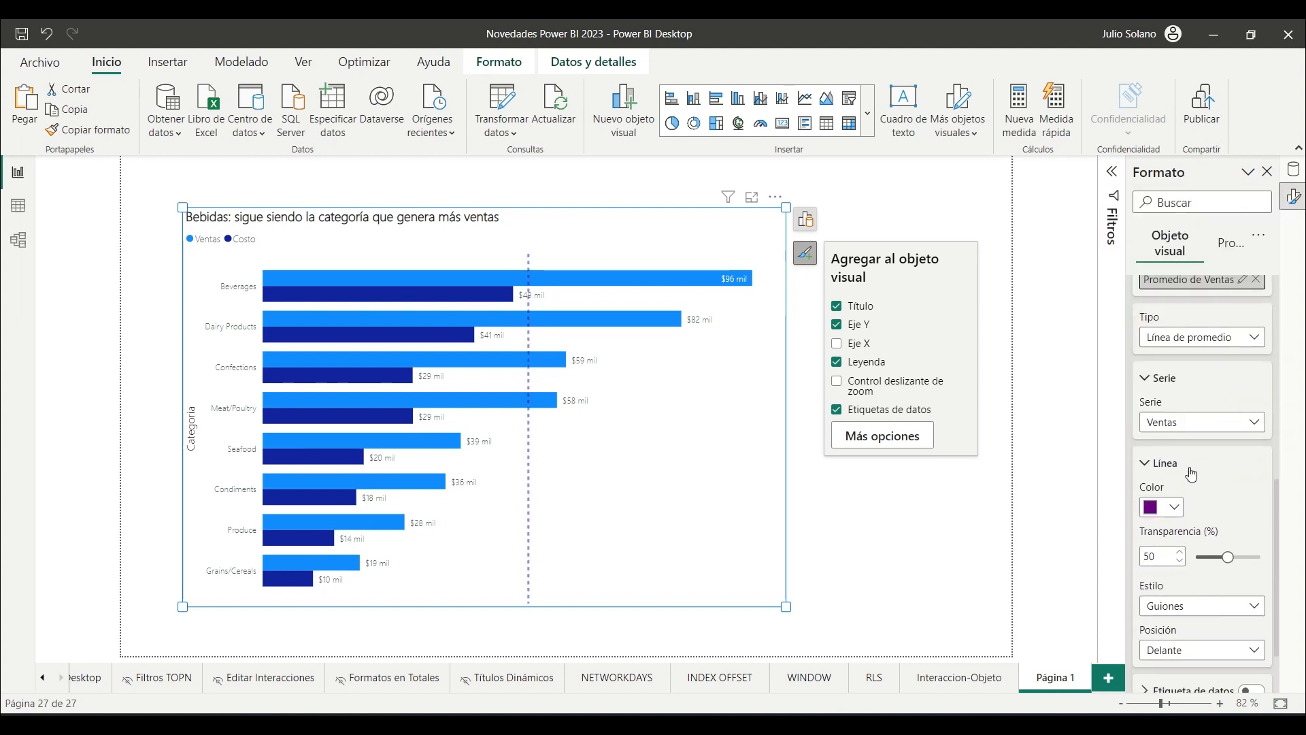
Step: Turn on the average line's data label and color it the same dark purple as the line
scroll(1199, 585, down, 1)
scroll(1199, 591, down, 1)
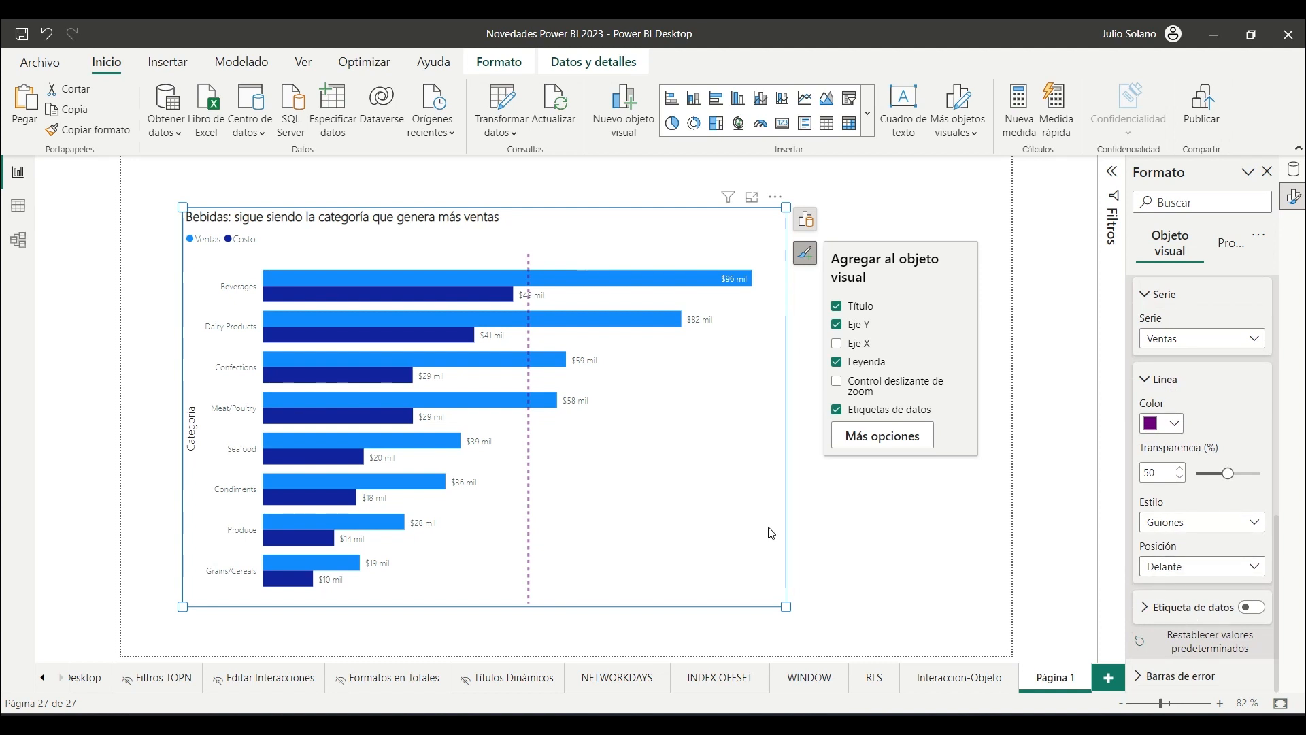
click(1251, 607)
click(1148, 612)
scroll(1190, 624, down, 5)
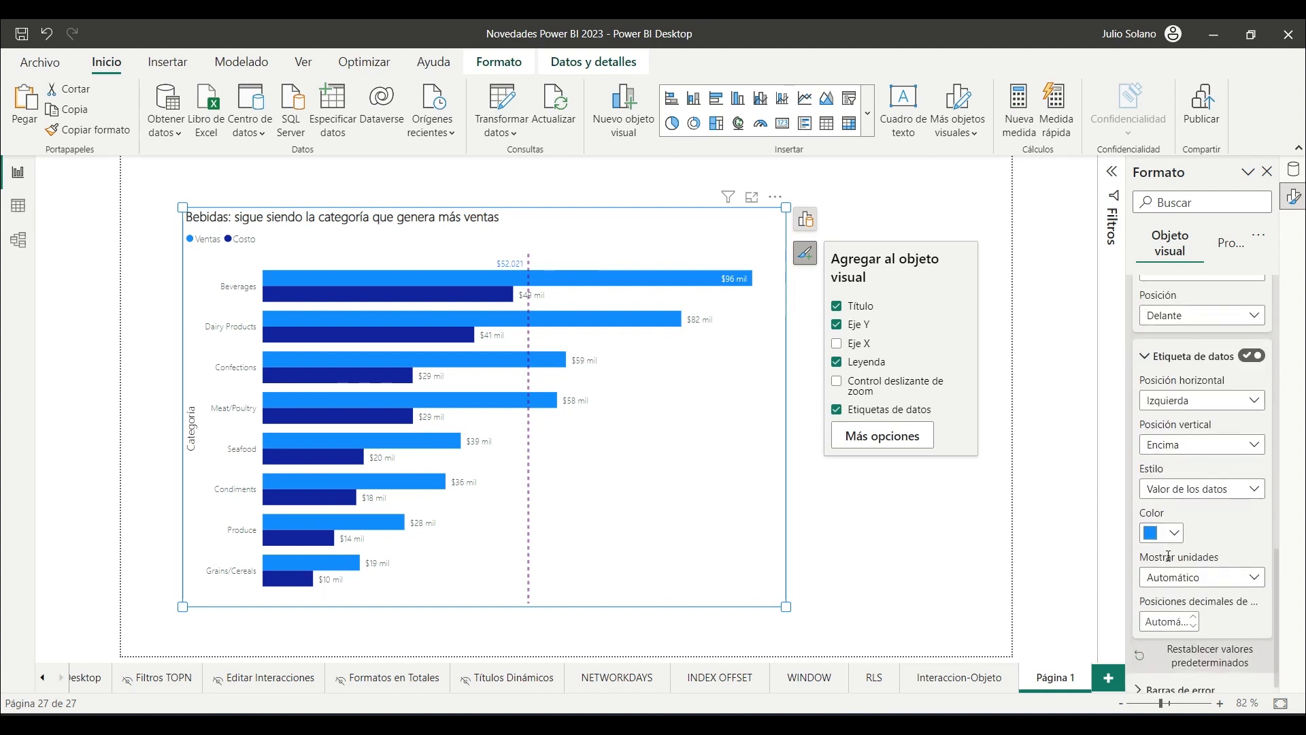
click(1175, 536)
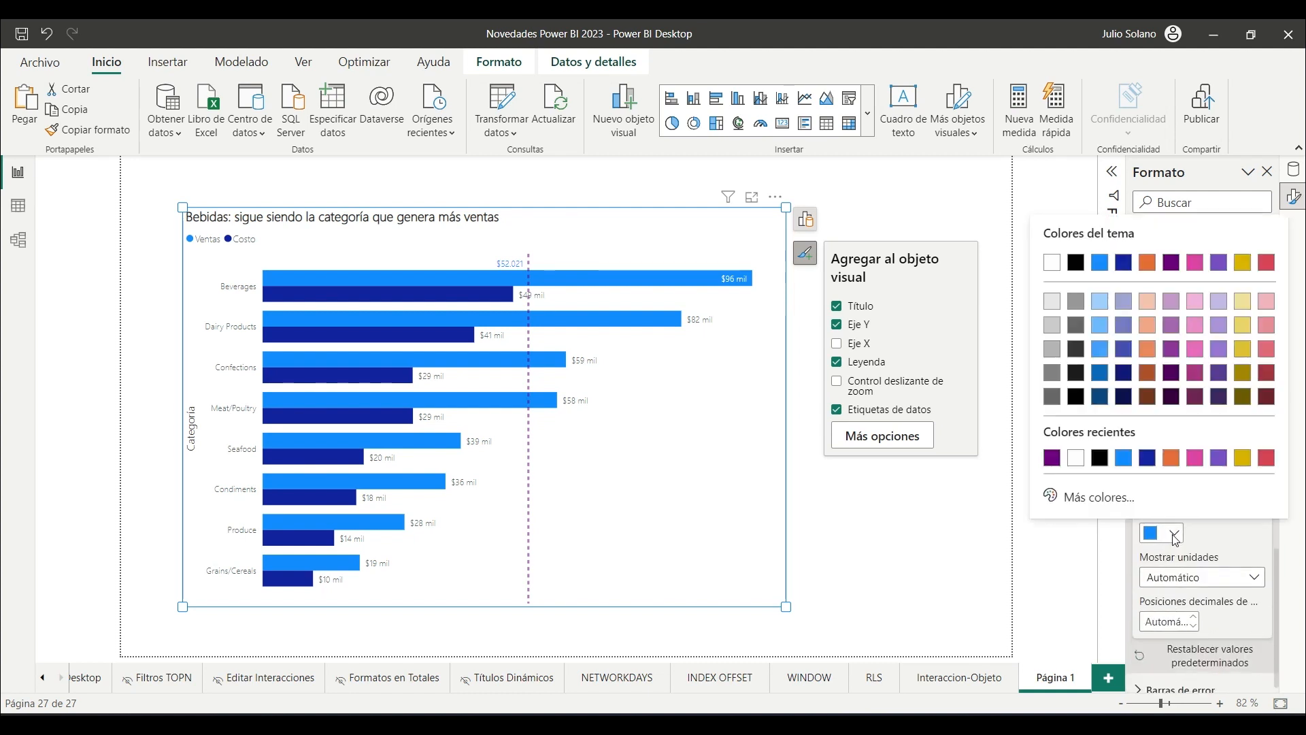
click(1171, 263)
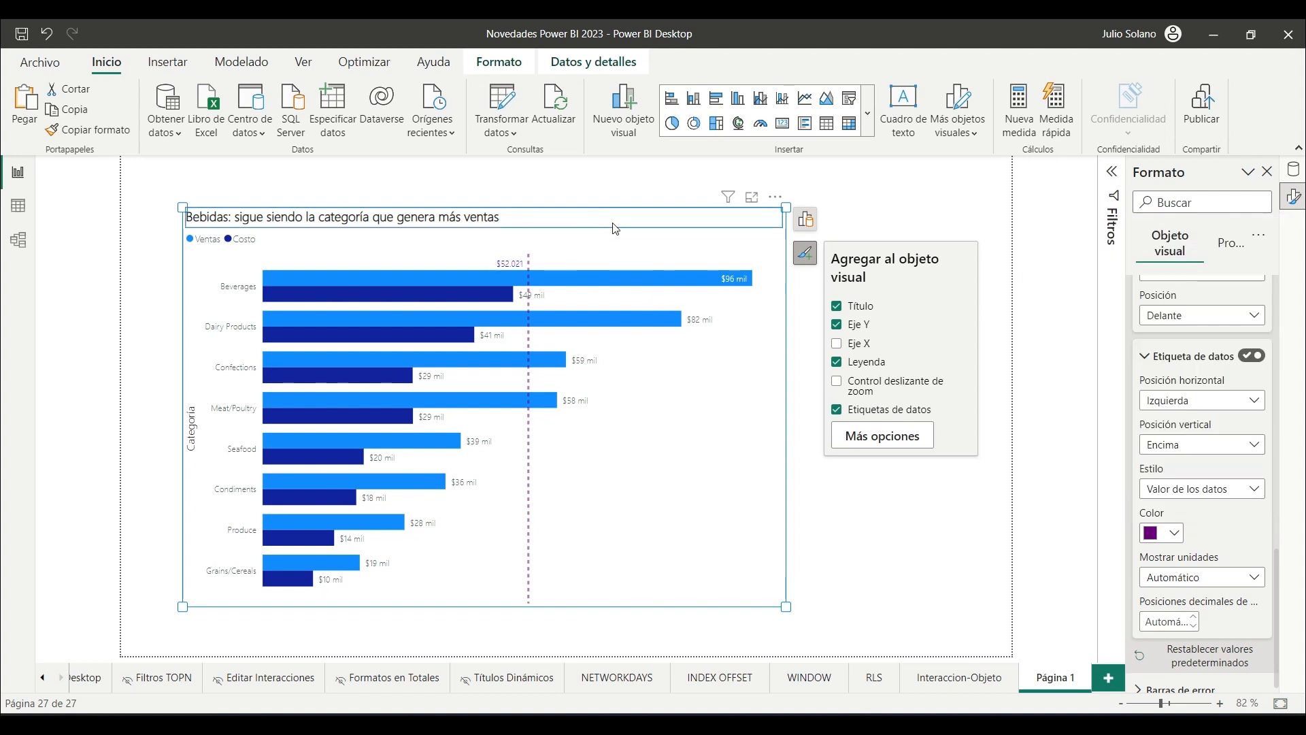
Step: Shrink the bar chart and move it to the lower left of the page, leaving room for another visual
click(782, 603)
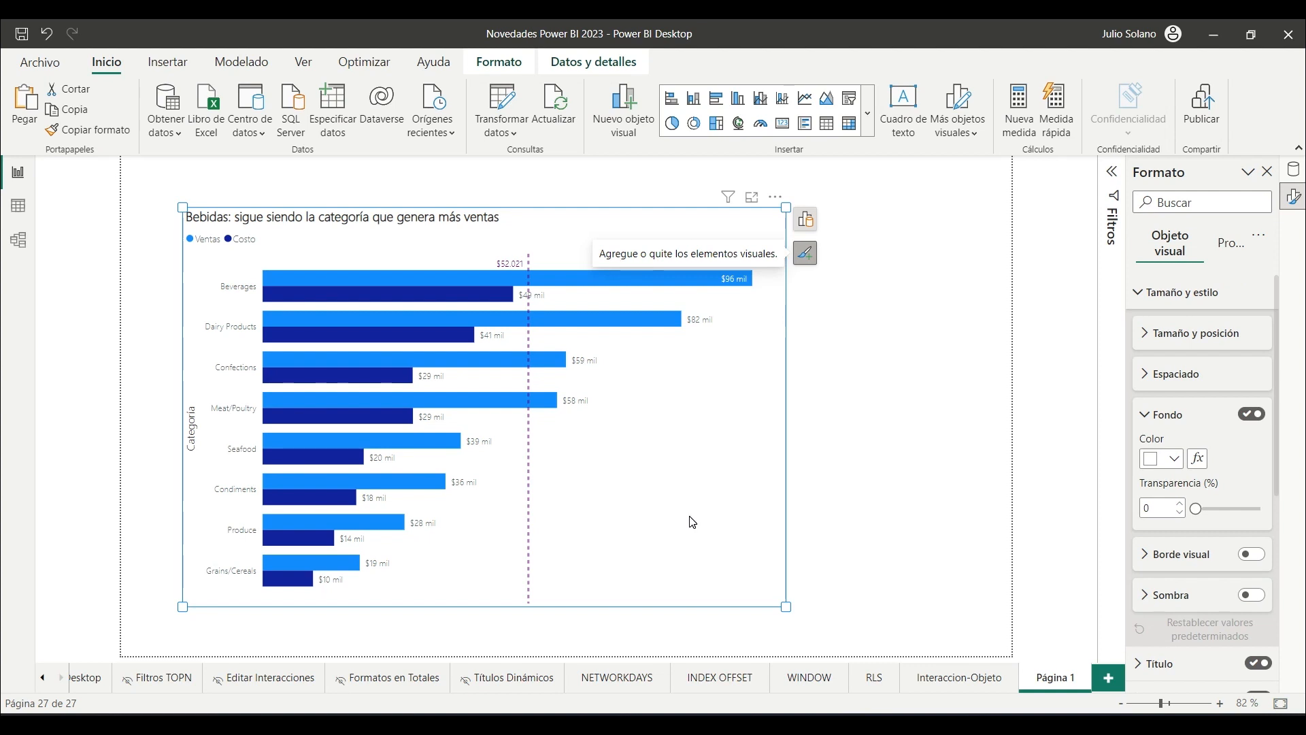
drag(782, 596, 749, 548)
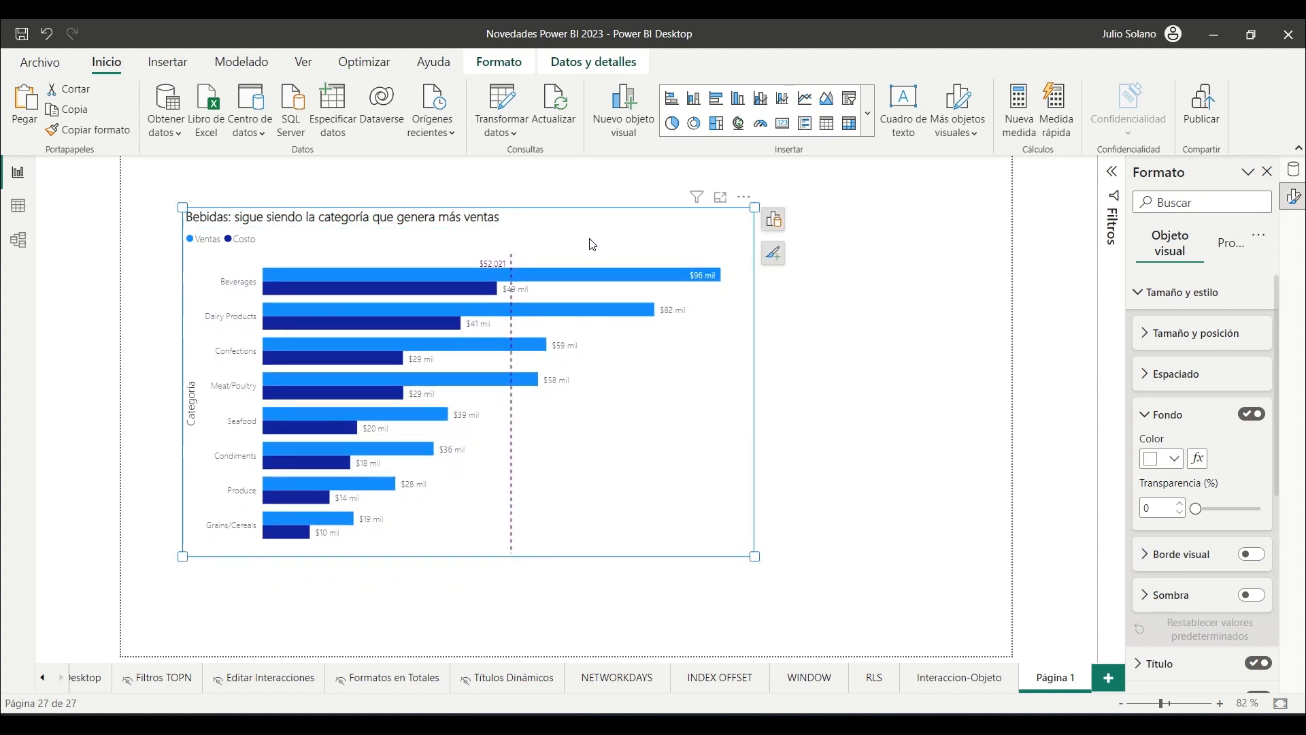
drag(592, 251, 584, 300)
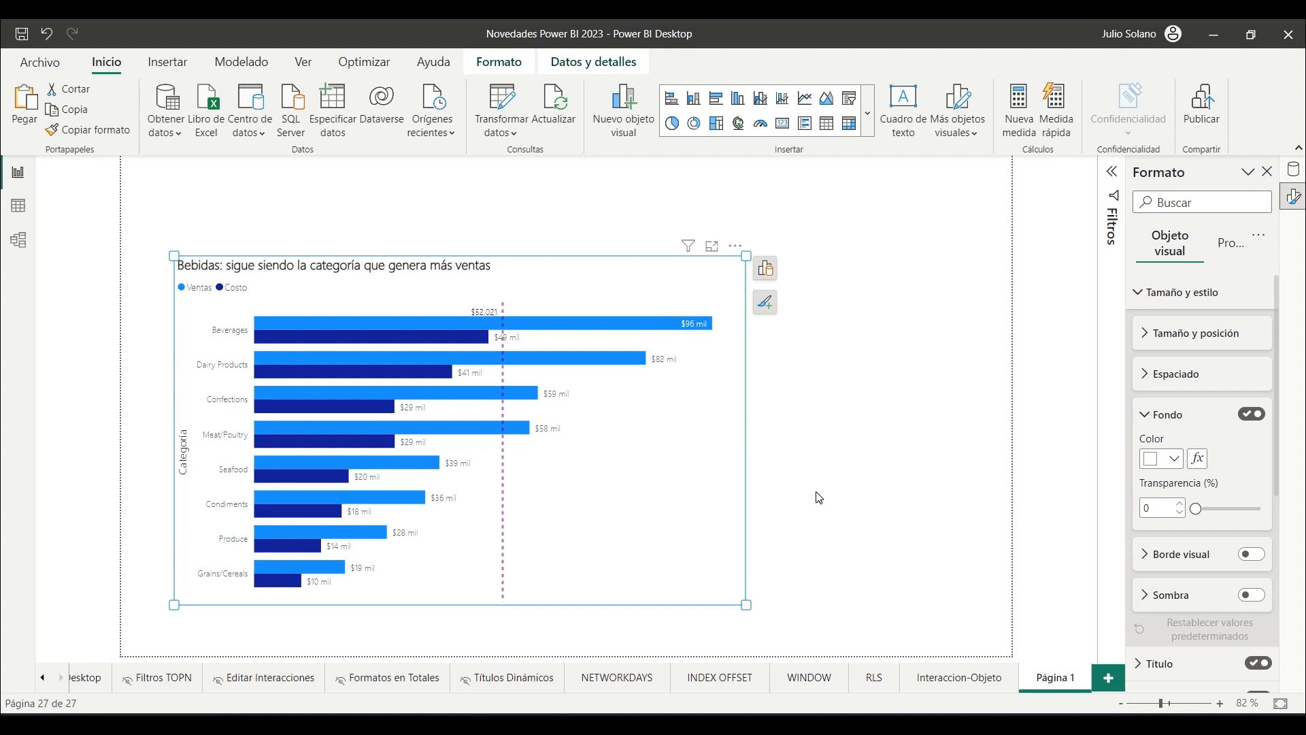
drag(519, 270, 787, 402)
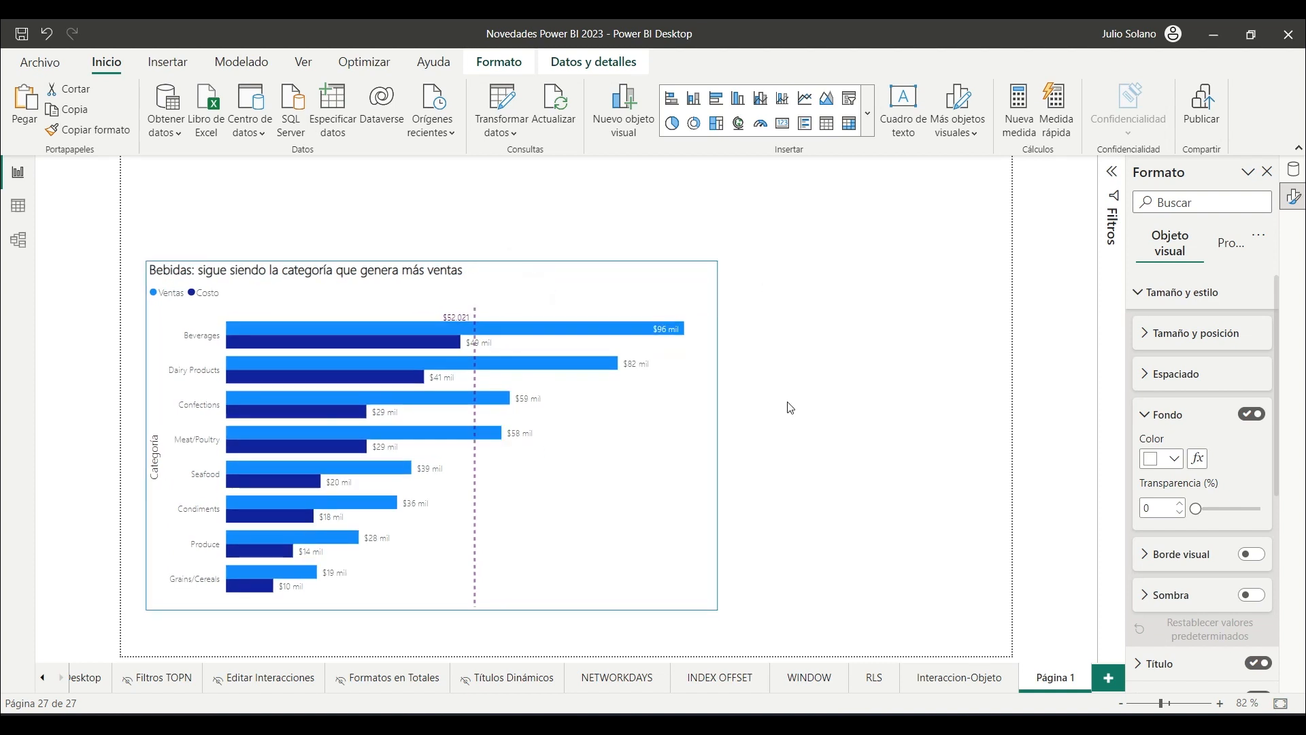
click(821, 361)
click(676, 560)
drag(706, 607, 605, 600)
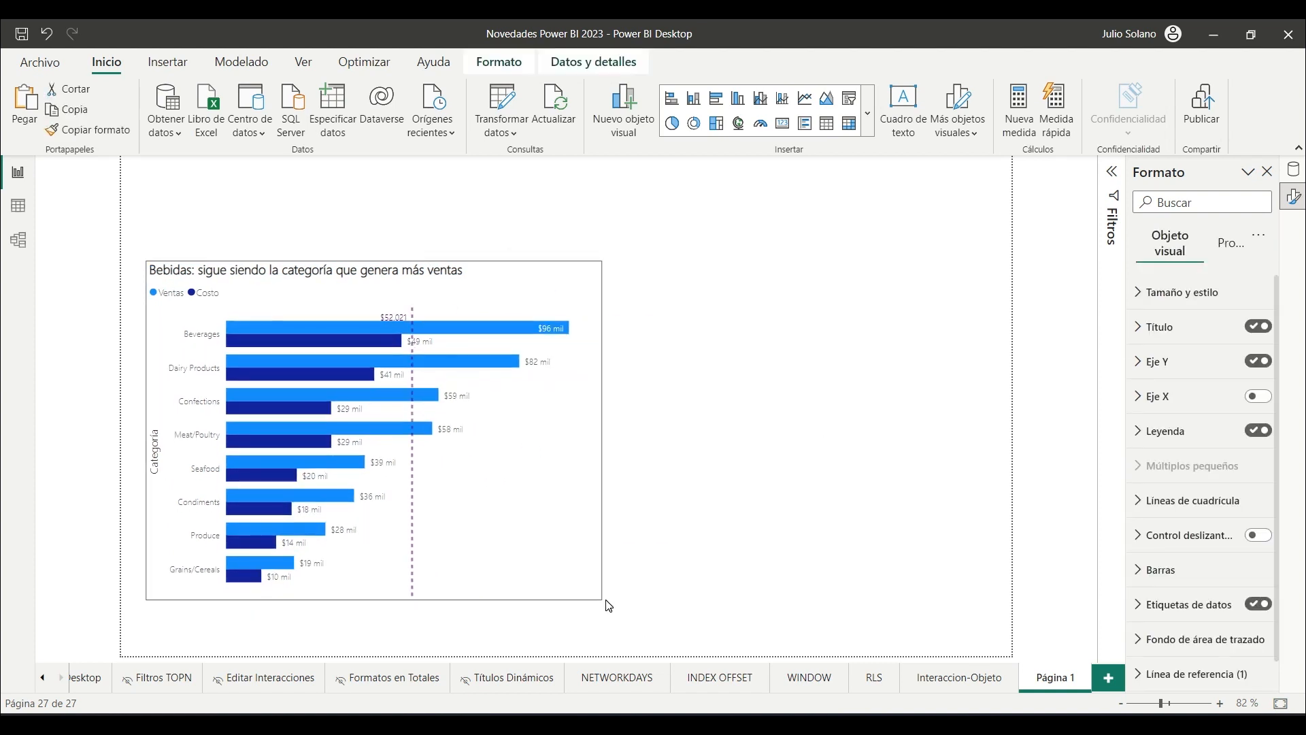
click(840, 438)
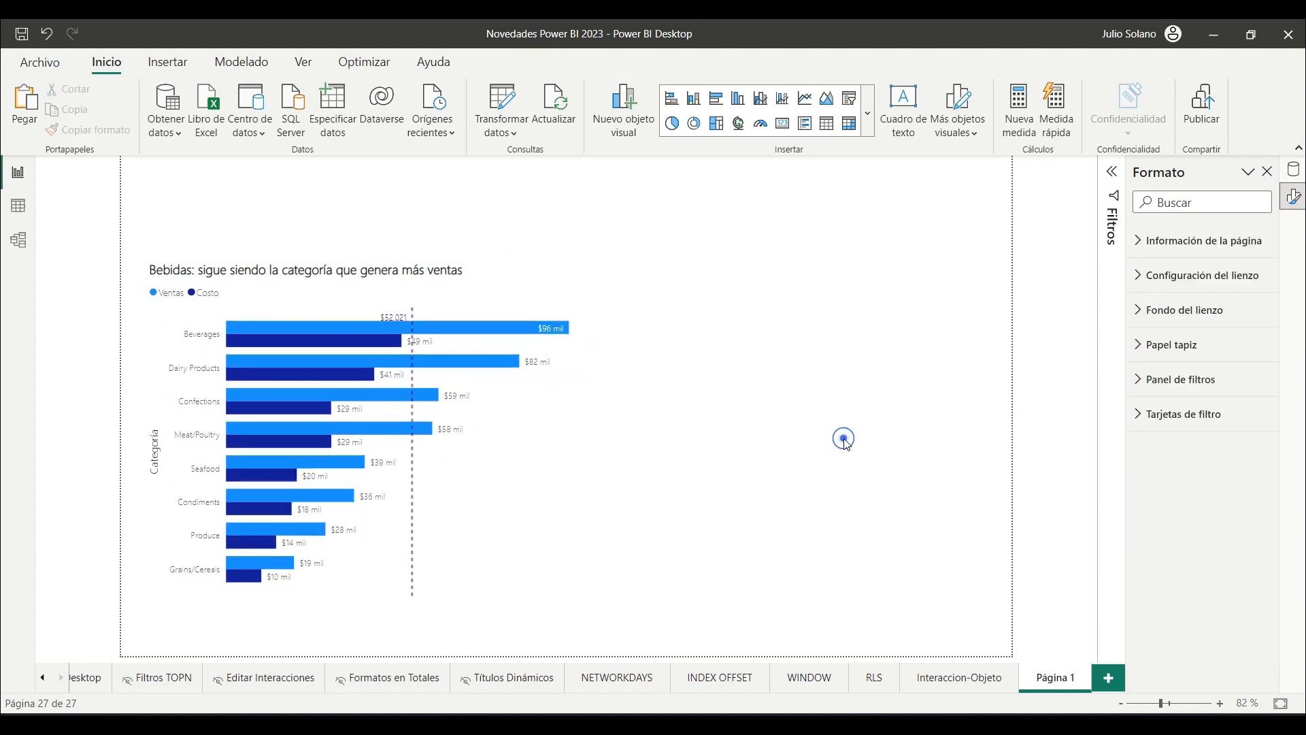
Step: Insert a line chart and place it beside the bar chart, against the page's right edge
click(868, 113)
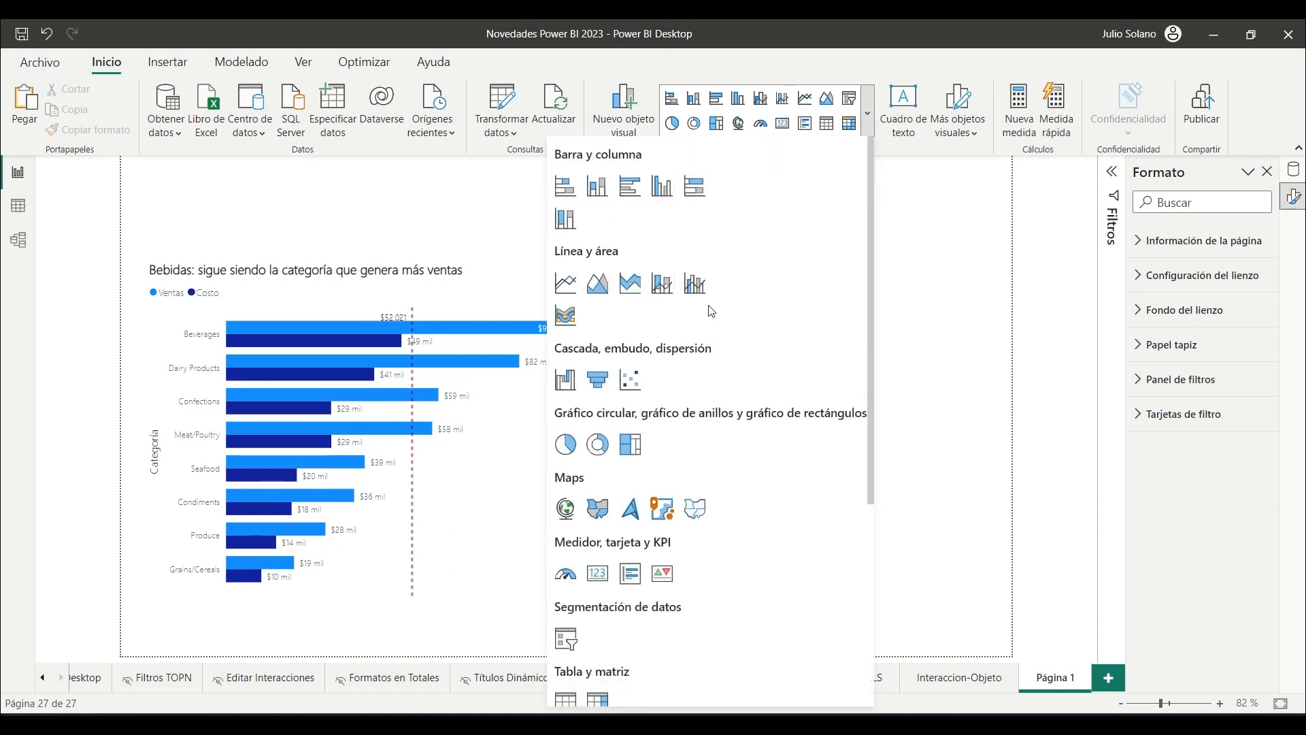
scroll(753, 498, down, 1)
scroll(753, 499, down, 1)
scroll(753, 499, up, 5)
click(564, 283)
drag(464, 272, 875, 379)
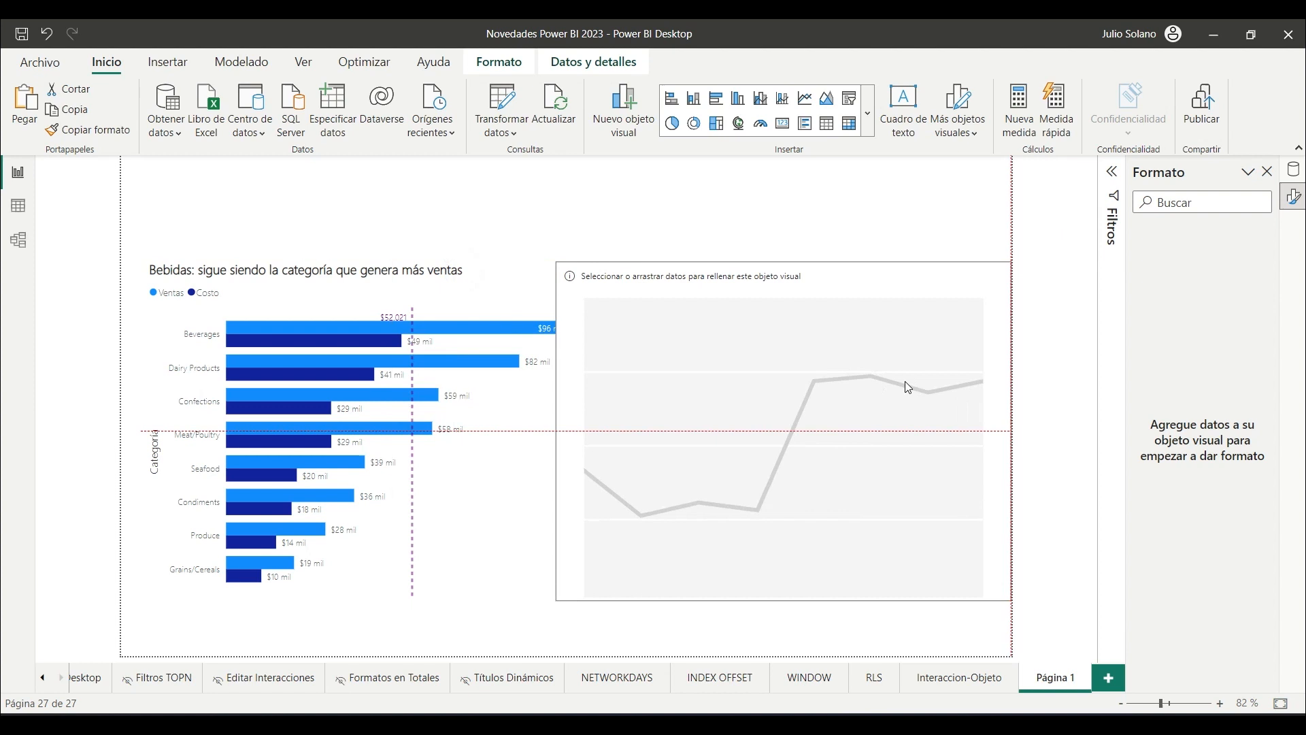
Step: Add the Mes field from the Calendario table to the empty line chart
click(1293, 170)
scroll(1160, 343, down, 15)
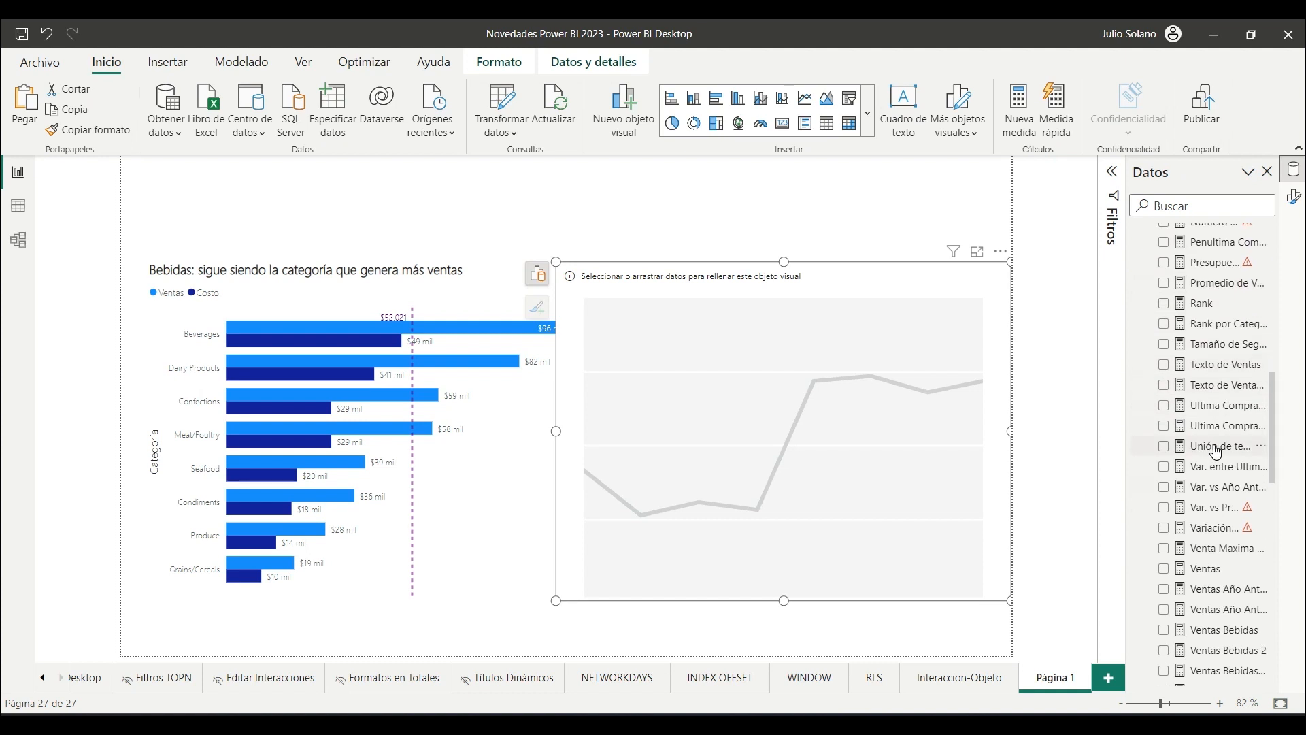
scroll(1216, 451, down, 5)
click(1187, 429)
scroll(1204, 422, down, 10)
scroll(1213, 410, down, 2)
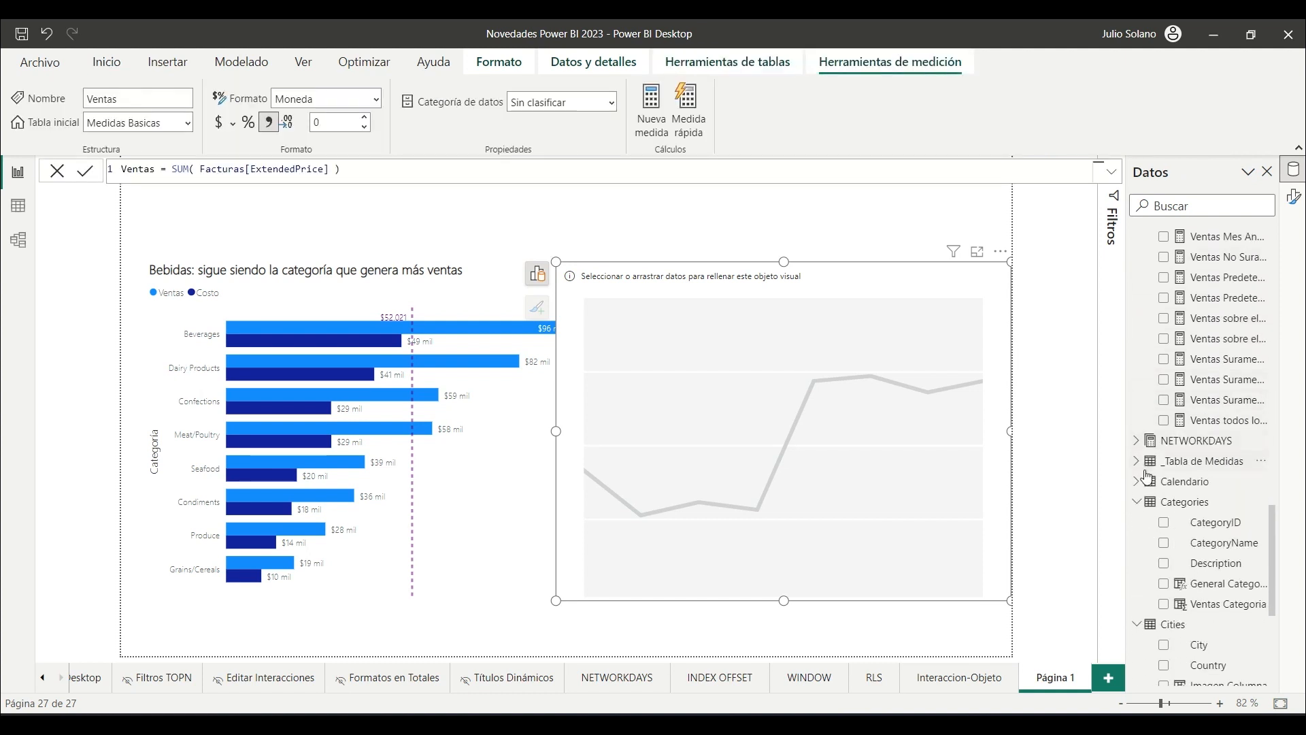
click(1135, 512)
scroll(1243, 520, down, 3)
scroll(1243, 520, down, 3)
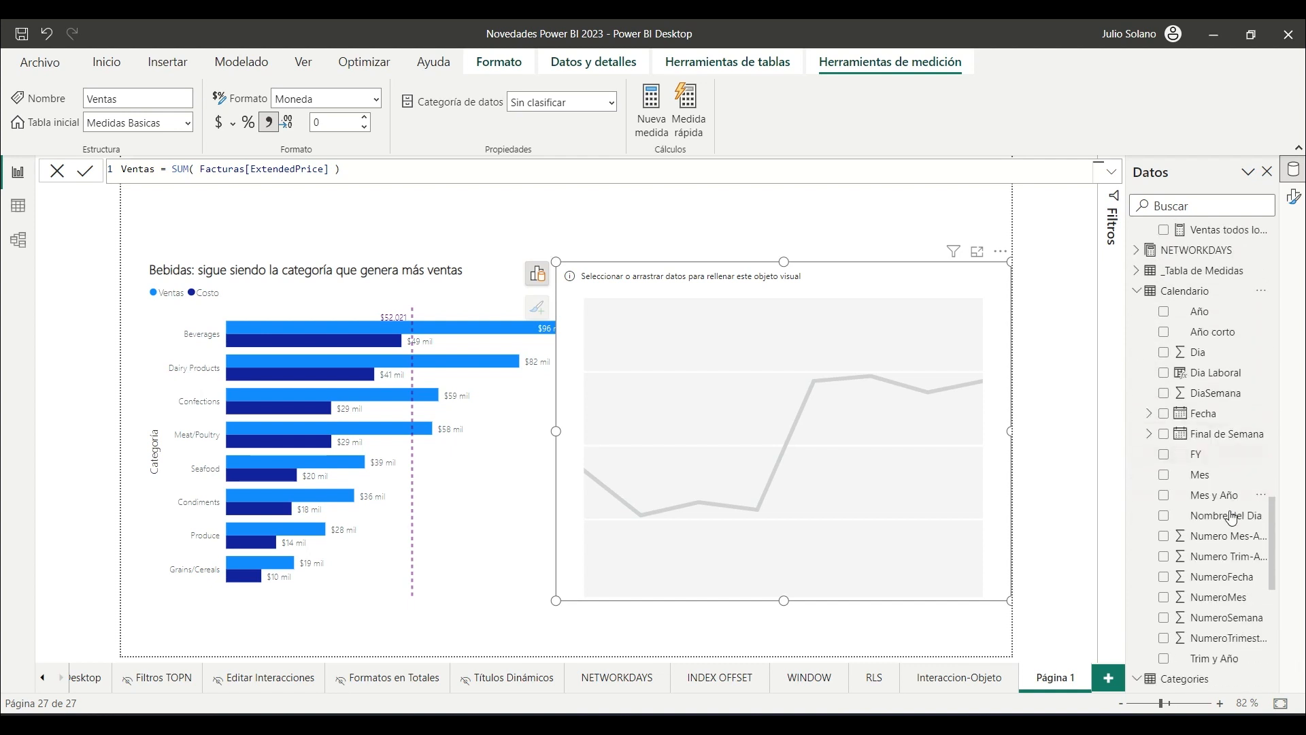
click(1167, 461)
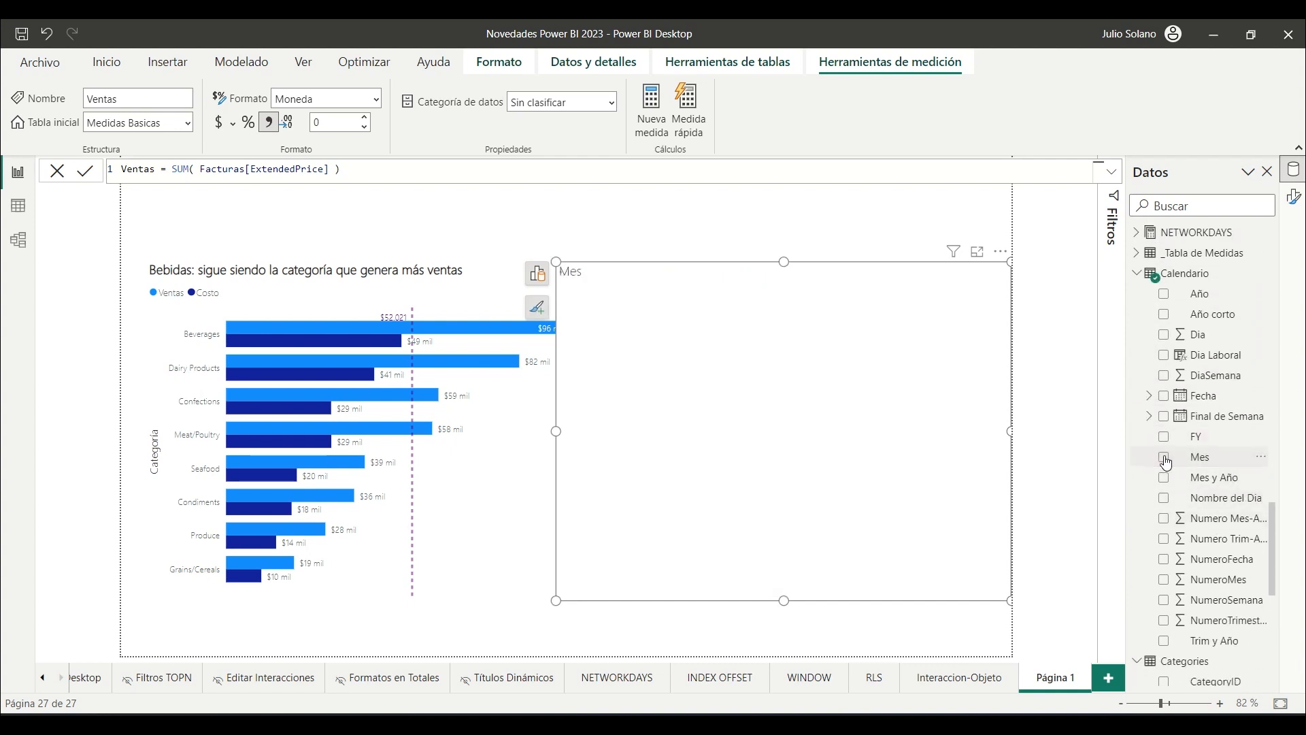
Step: Add the Ventas measure to the line chart and reduce the chart's height, keeping its upper edge in place
scroll(1180, 460, up, 5)
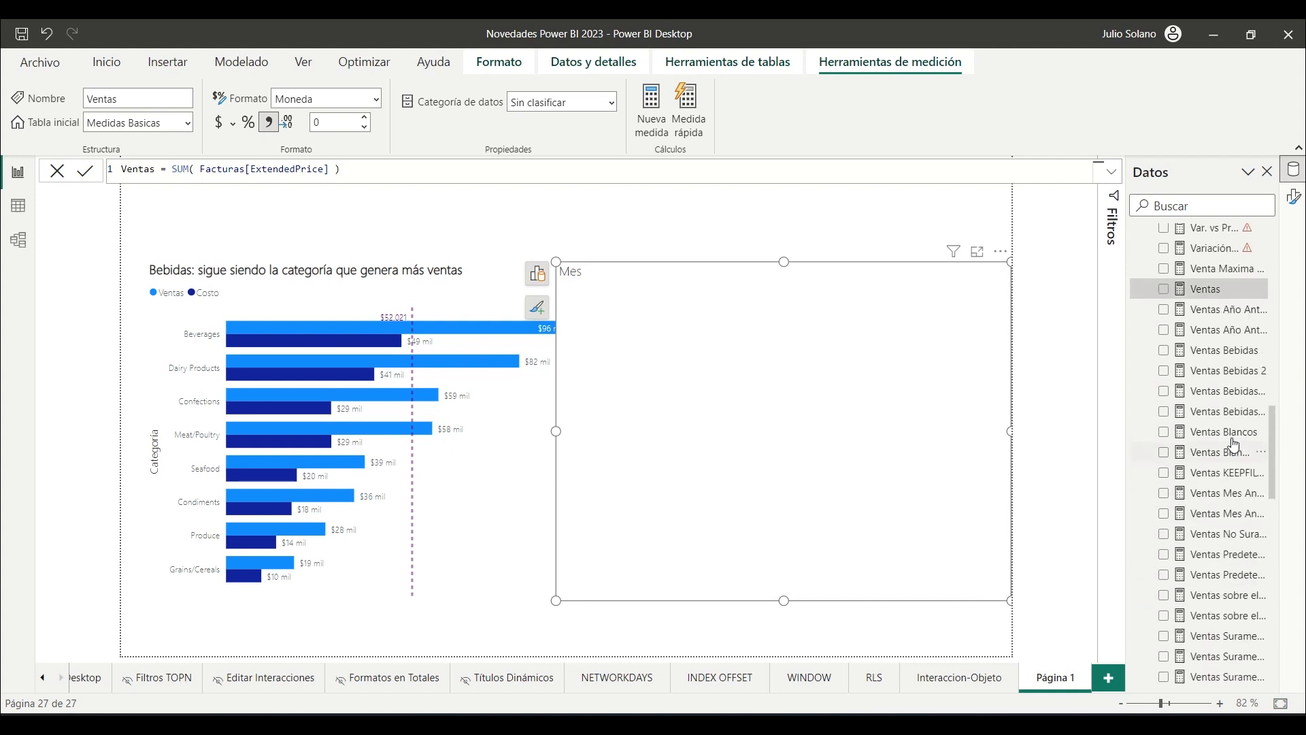
click(1165, 292)
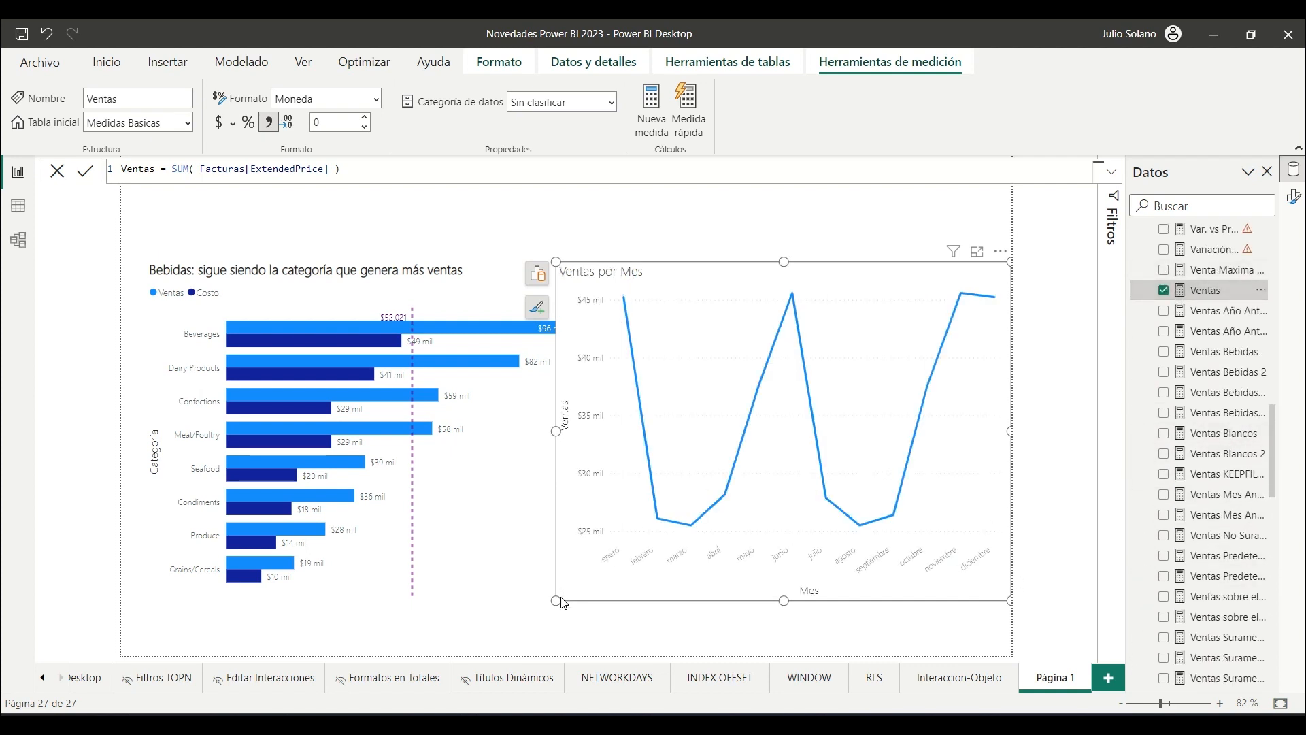
drag(555, 600, 545, 474)
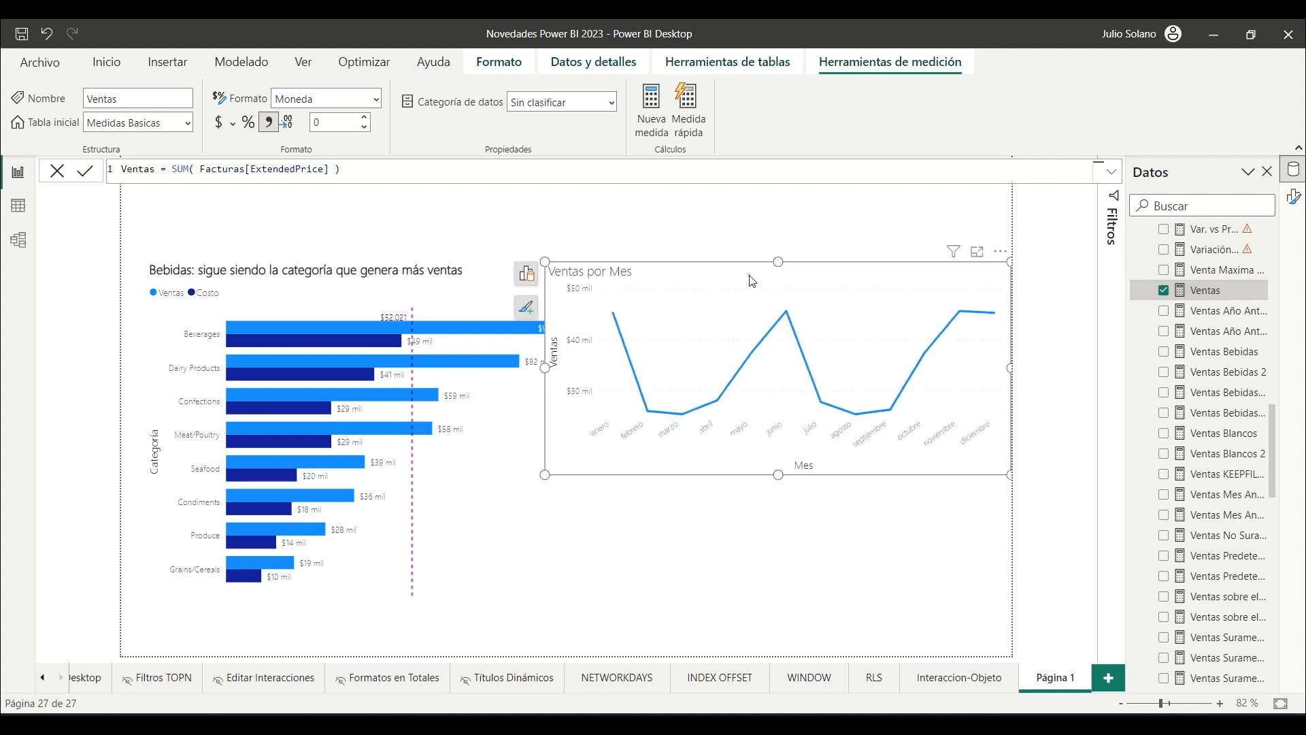
Step: Turn on Marcadores for the line chart and expand the marker settings in the format options
click(526, 273)
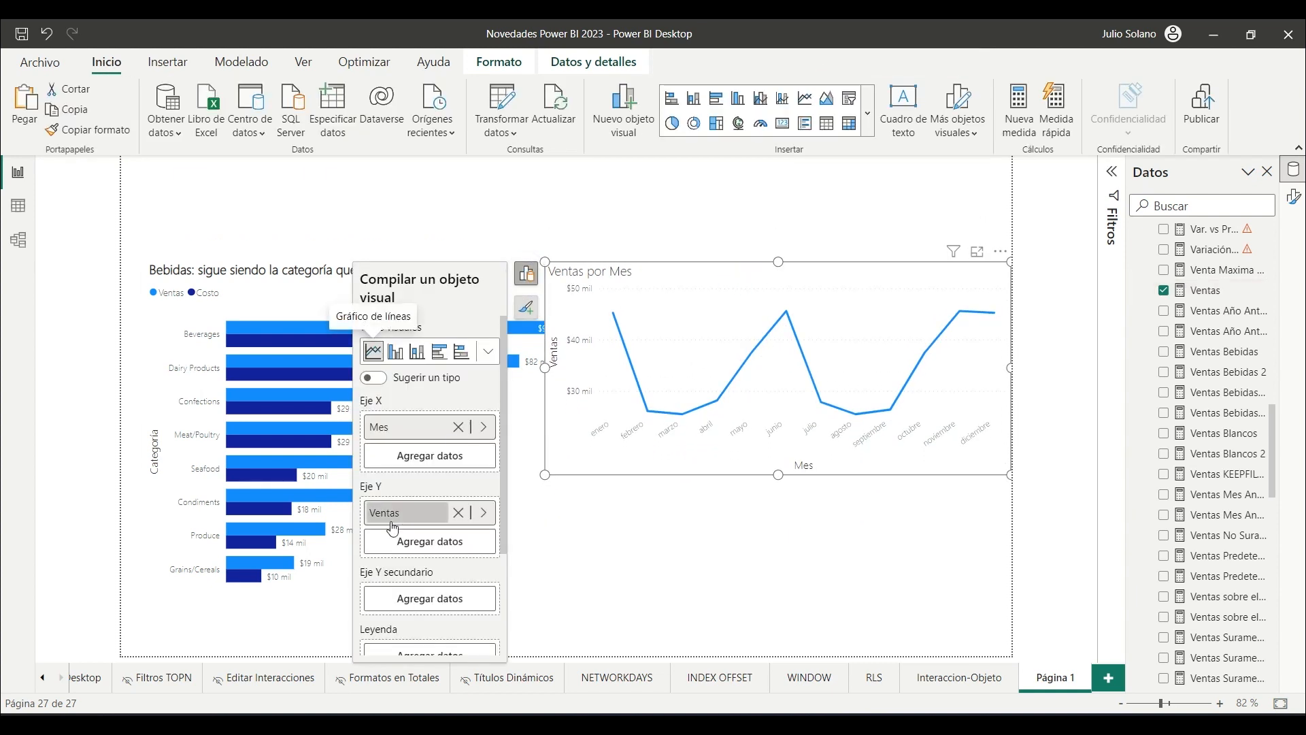
click(527, 272)
click(530, 313)
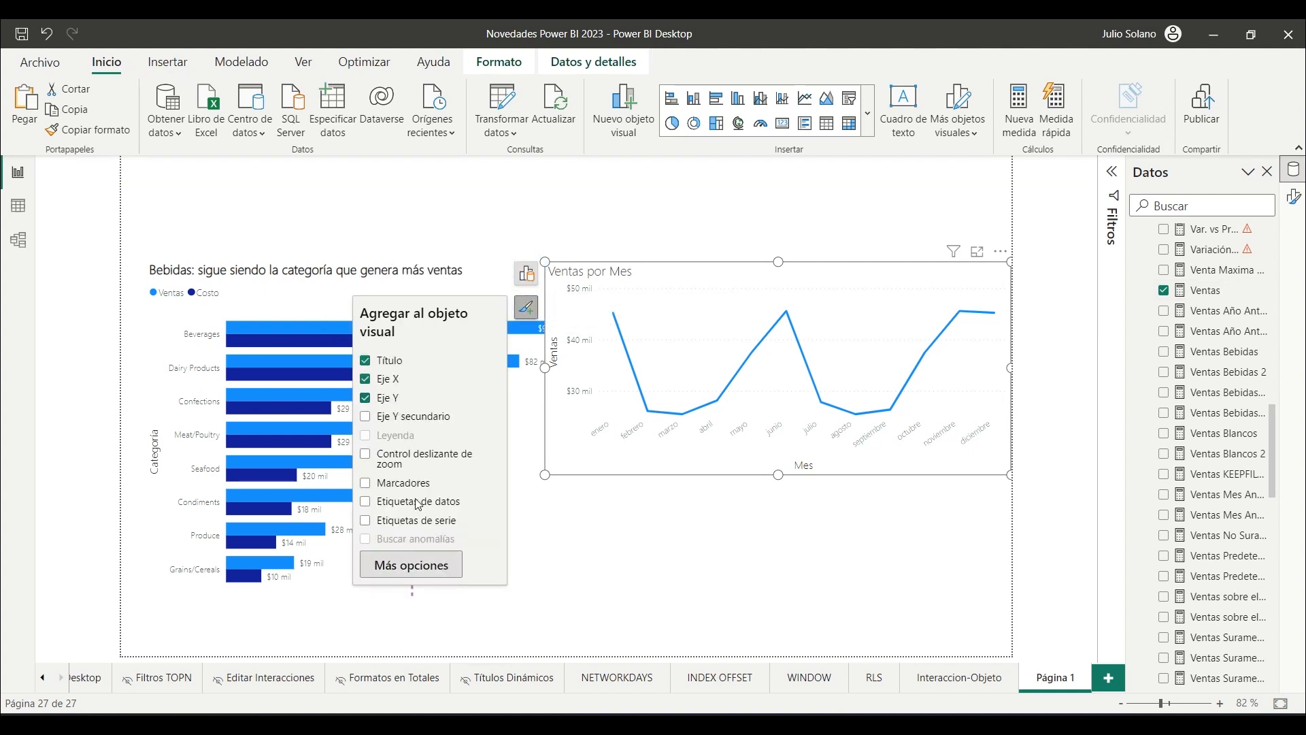
click(365, 484)
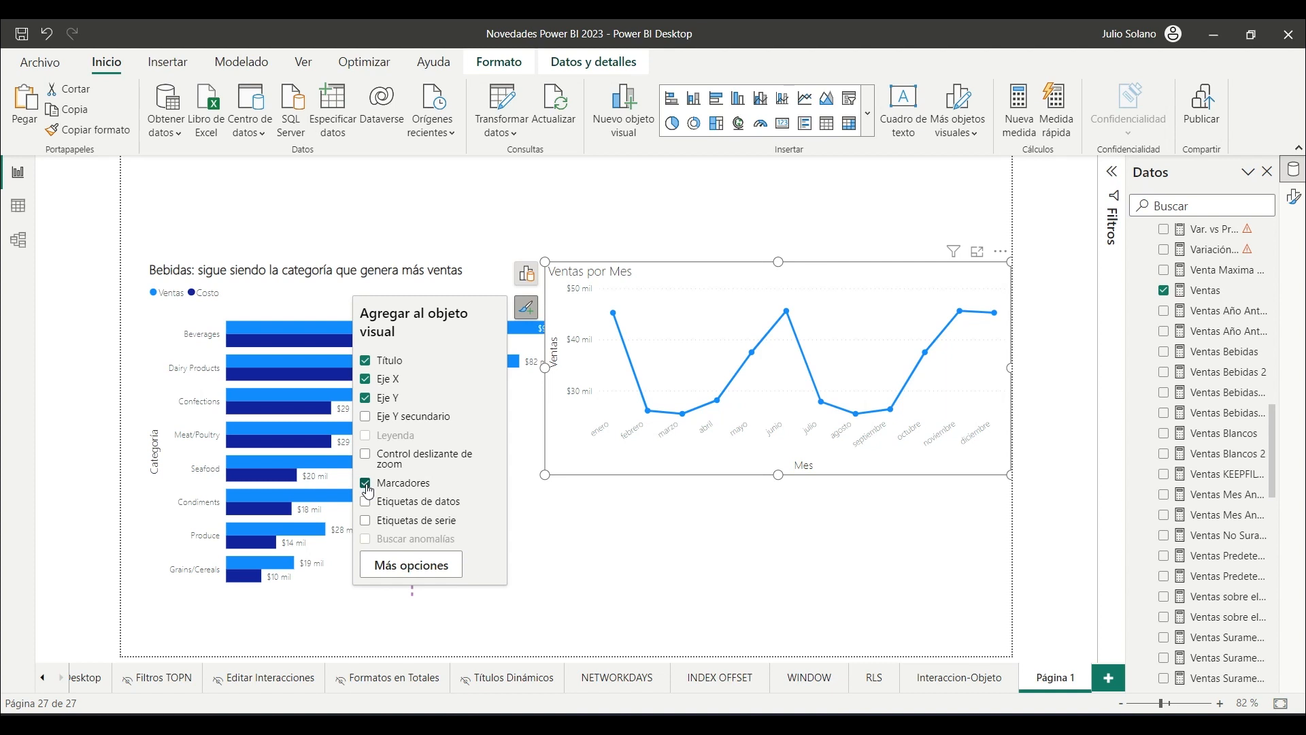
click(397, 489)
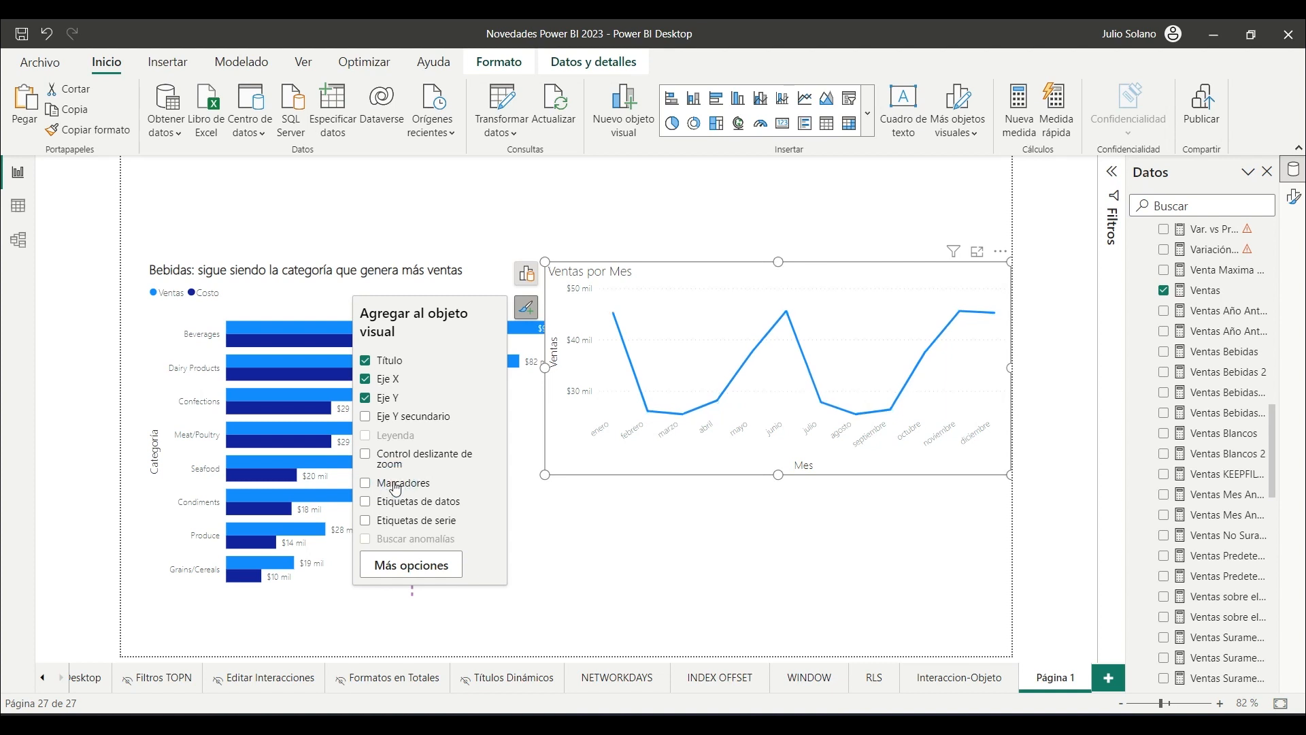
click(1293, 196)
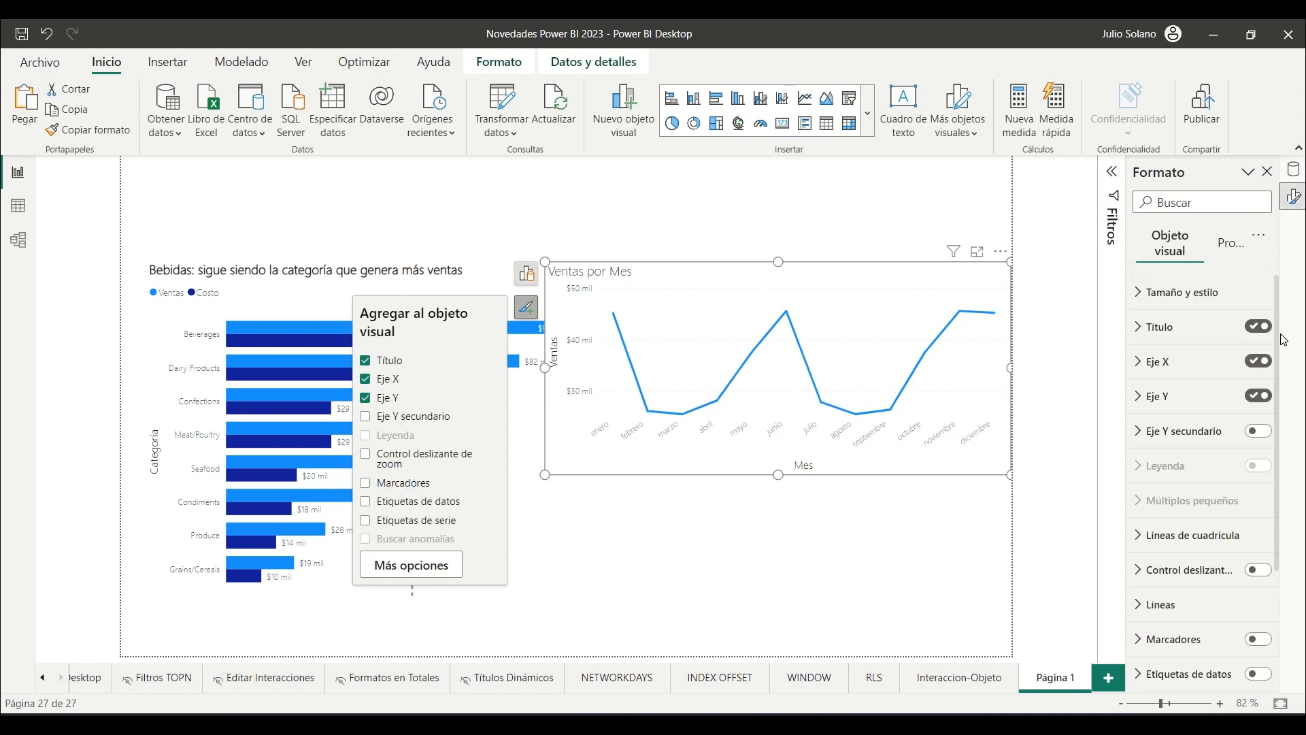
click(366, 483)
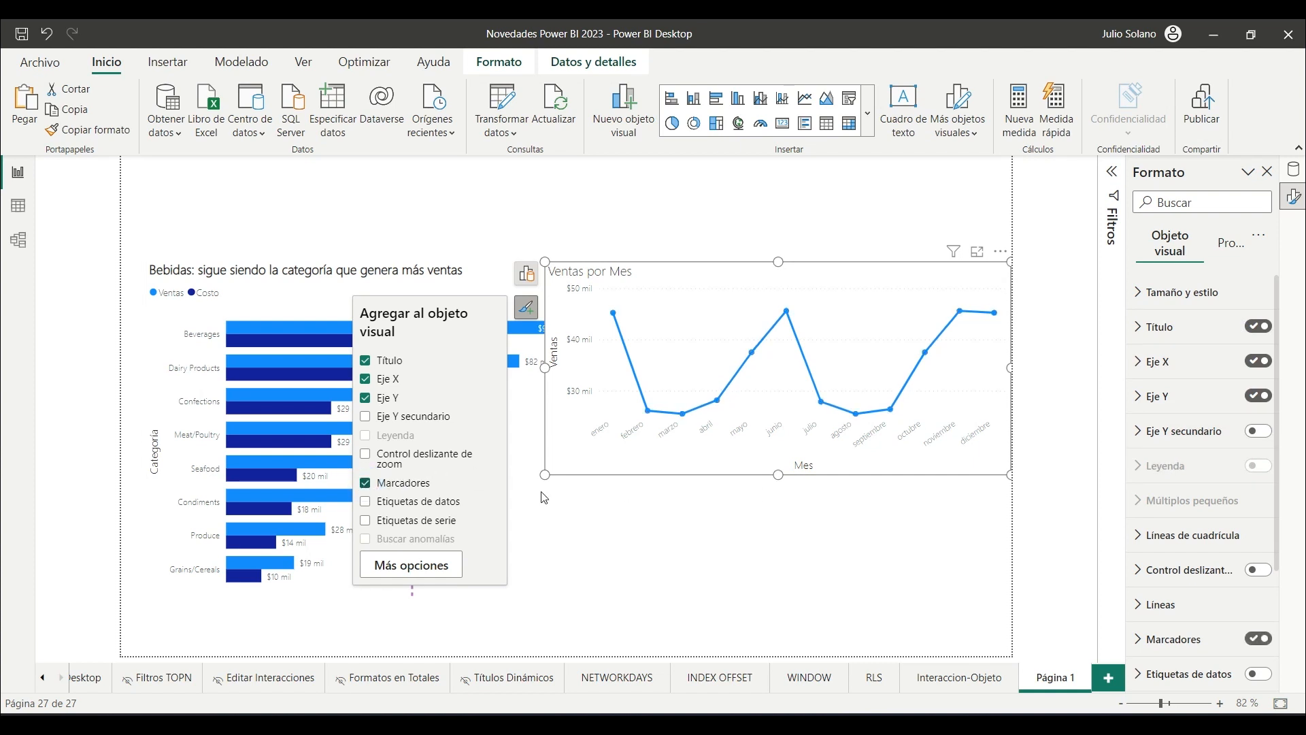
scroll(1176, 631, down, 1)
scroll(1176, 631, down, 2)
click(1160, 514)
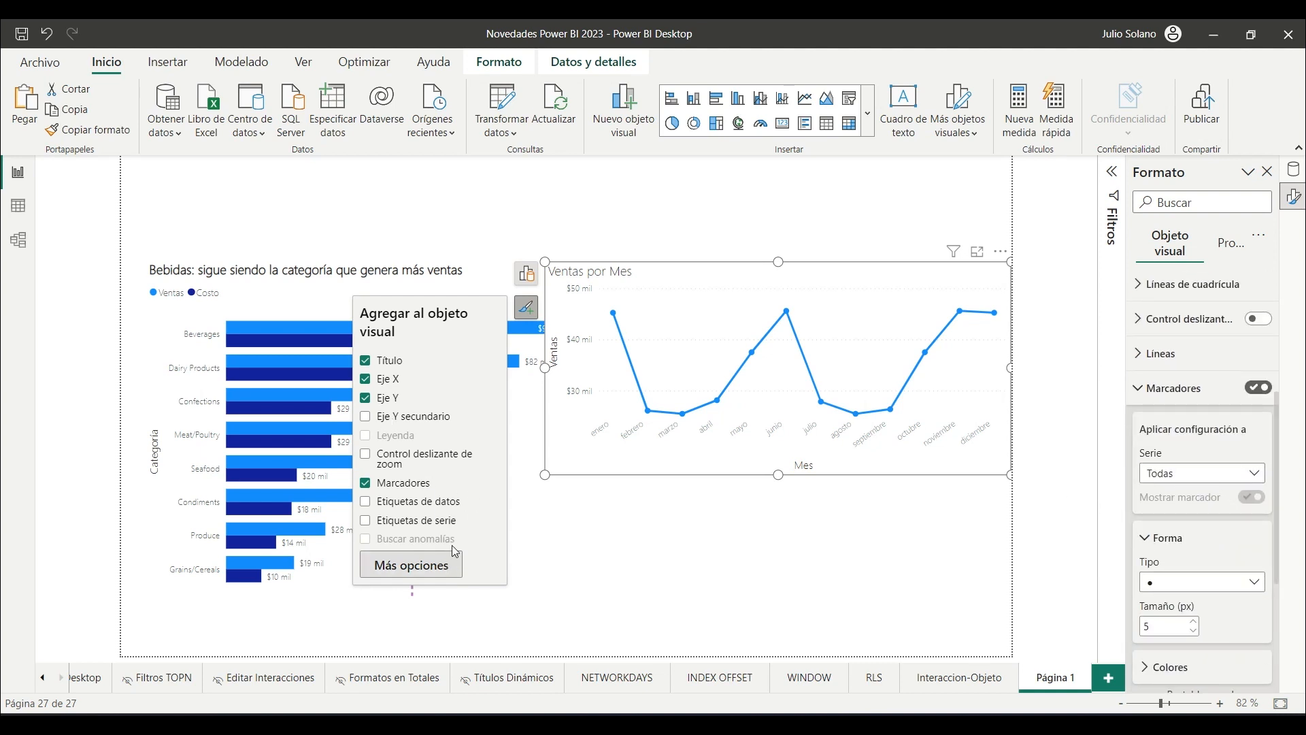
Step: Turn on Etiquetas de datos for the Ventas por Mes line chart
click(366, 503)
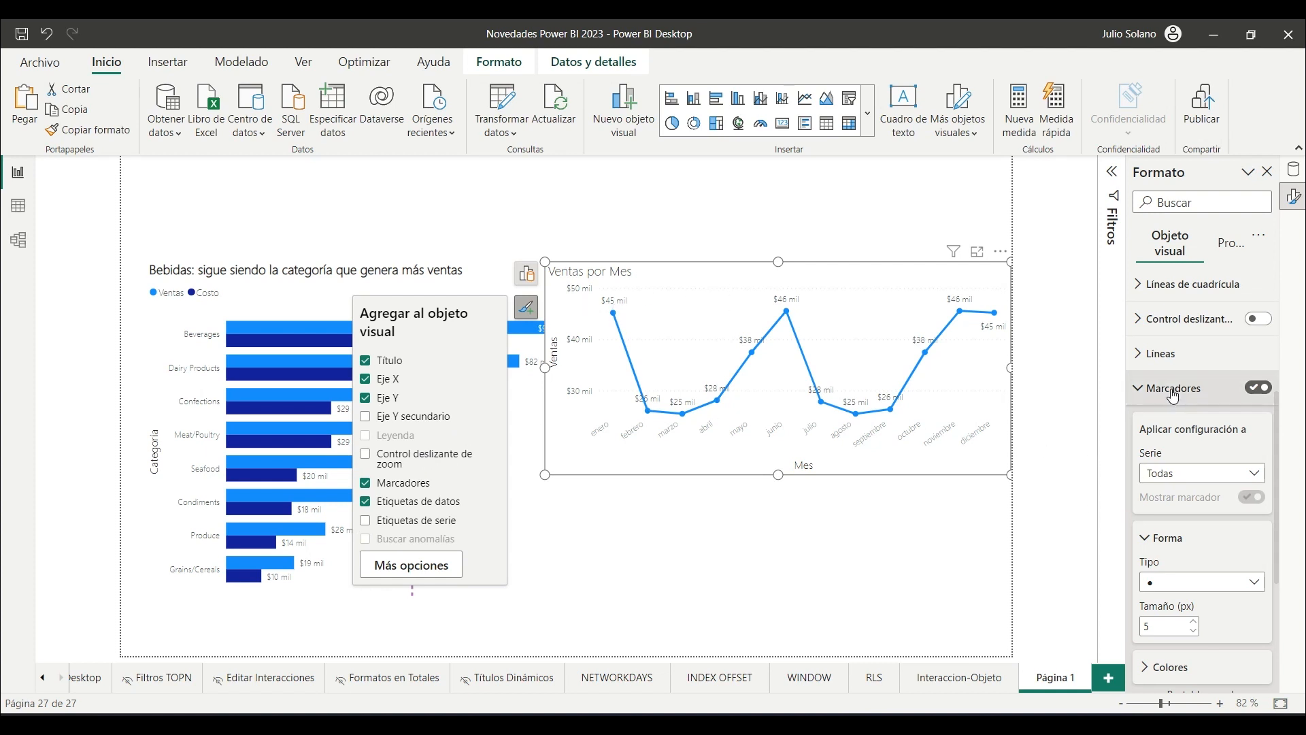
click(847, 340)
click(843, 338)
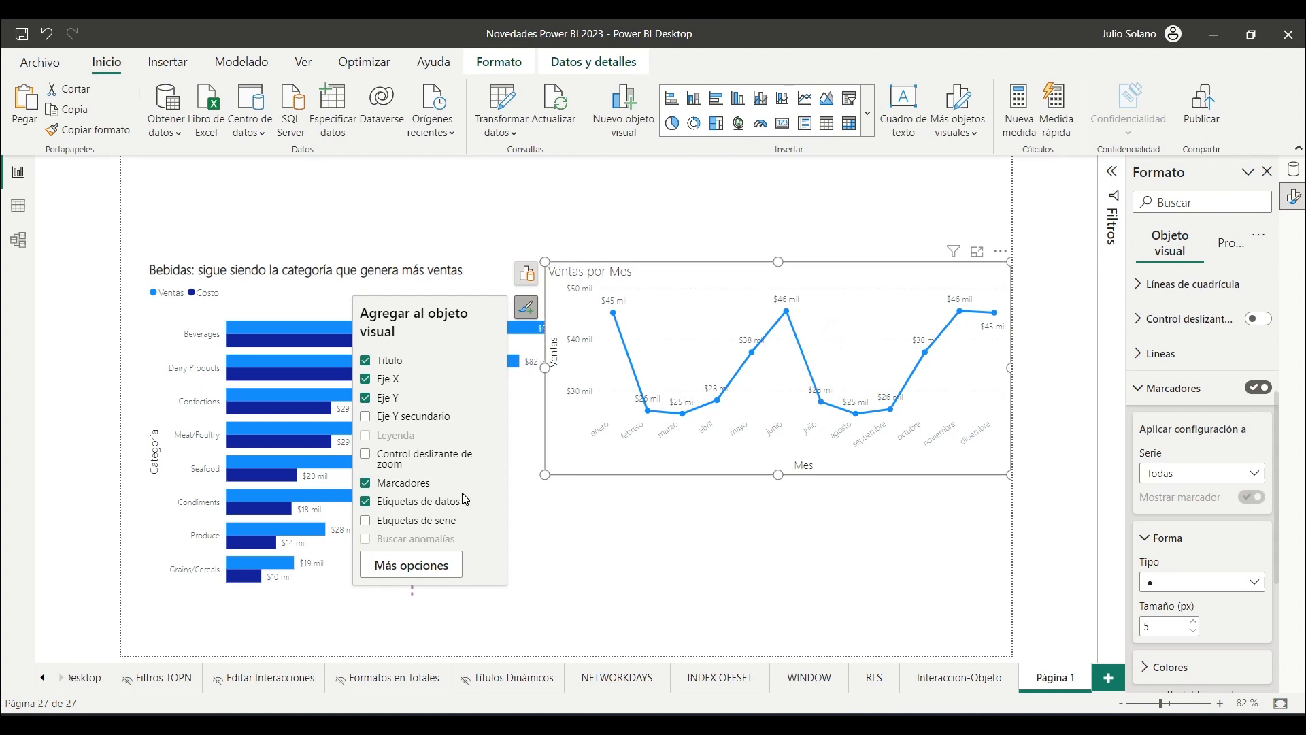
click(847, 341)
Step: Make the line chart narrower and taller, and shrink the bar chart to leave a gap between the two visuals
drag(546, 475, 614, 555)
click(571, 575)
click(521, 534)
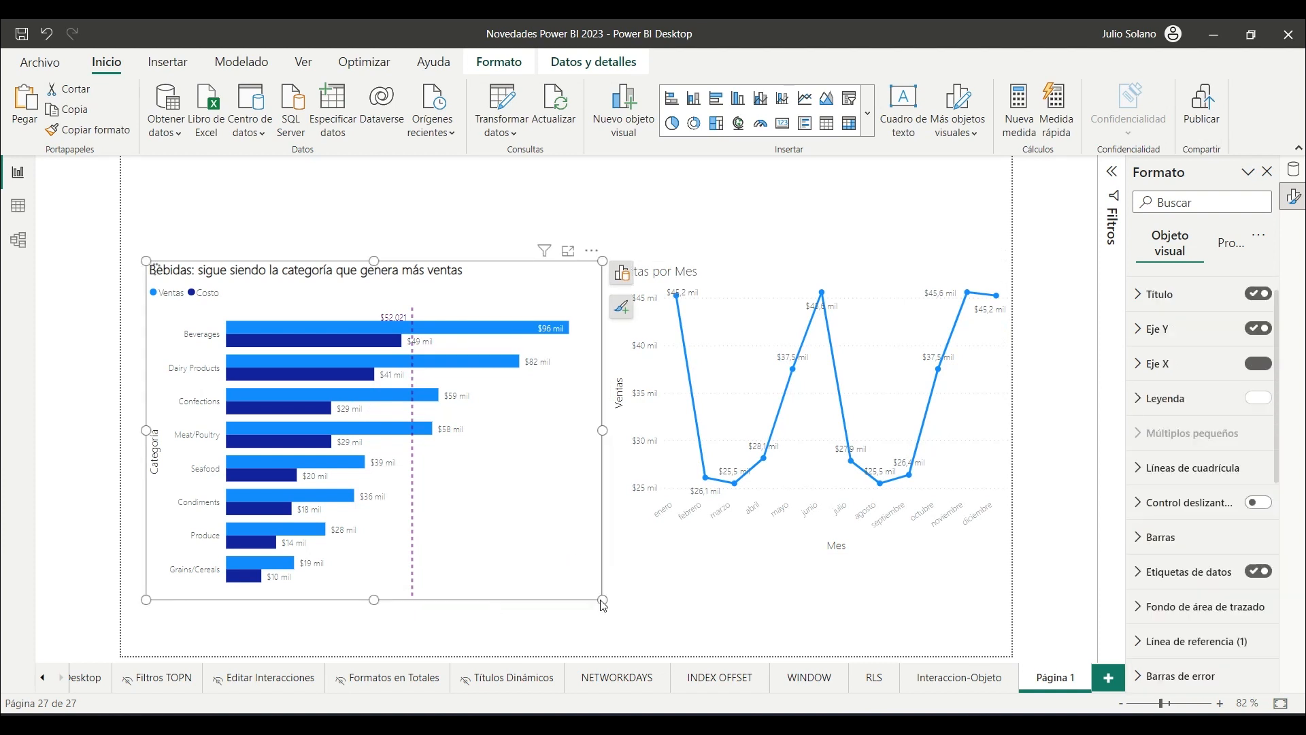
drag(602, 599, 515, 520)
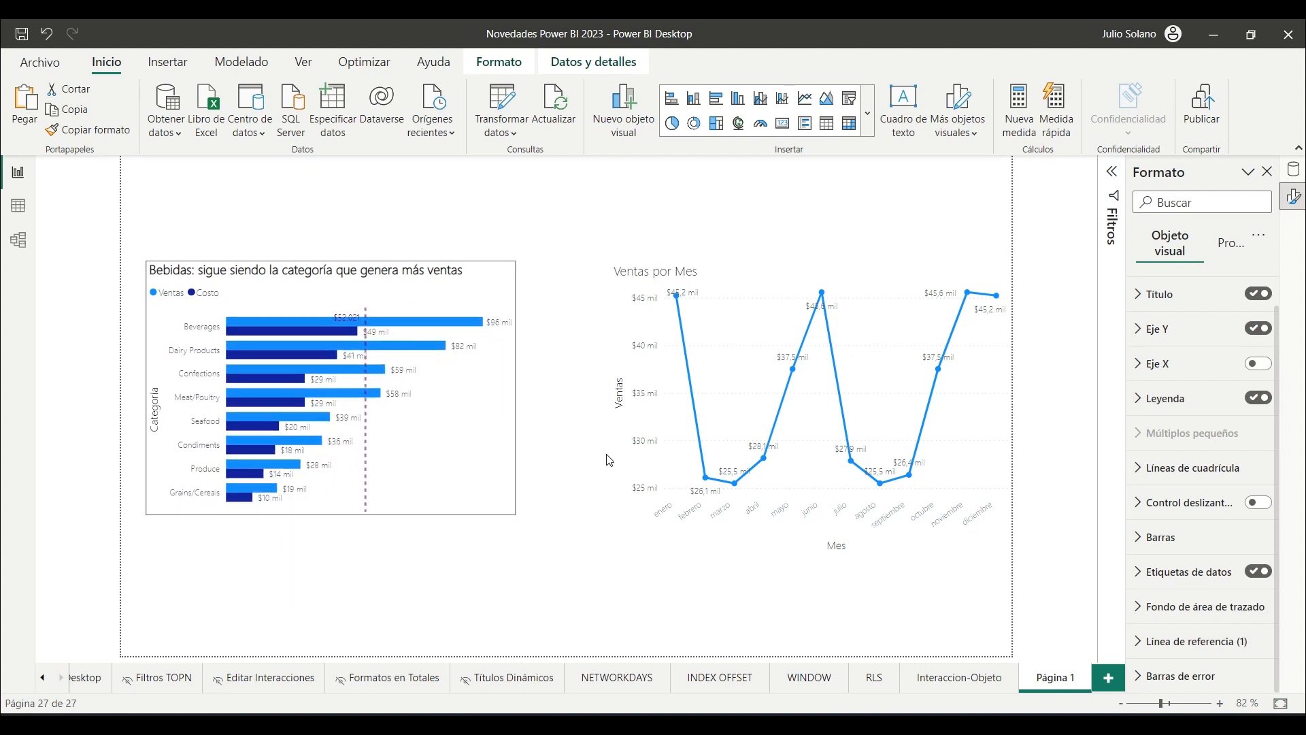
Step: Shorten the line chart to roughly the bar chart's height, widen it slightly and clear the selection
click(614, 553)
drag(610, 556, 598, 515)
click(613, 555)
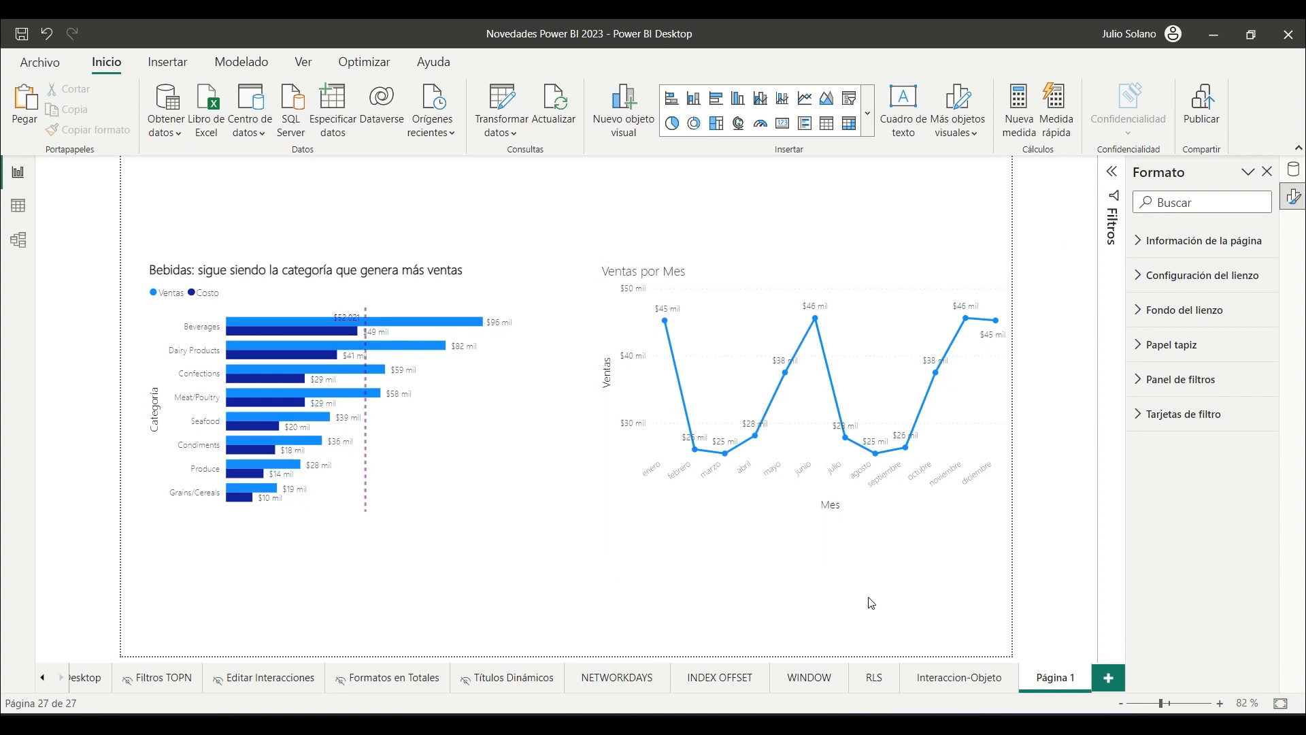
click(780, 578)
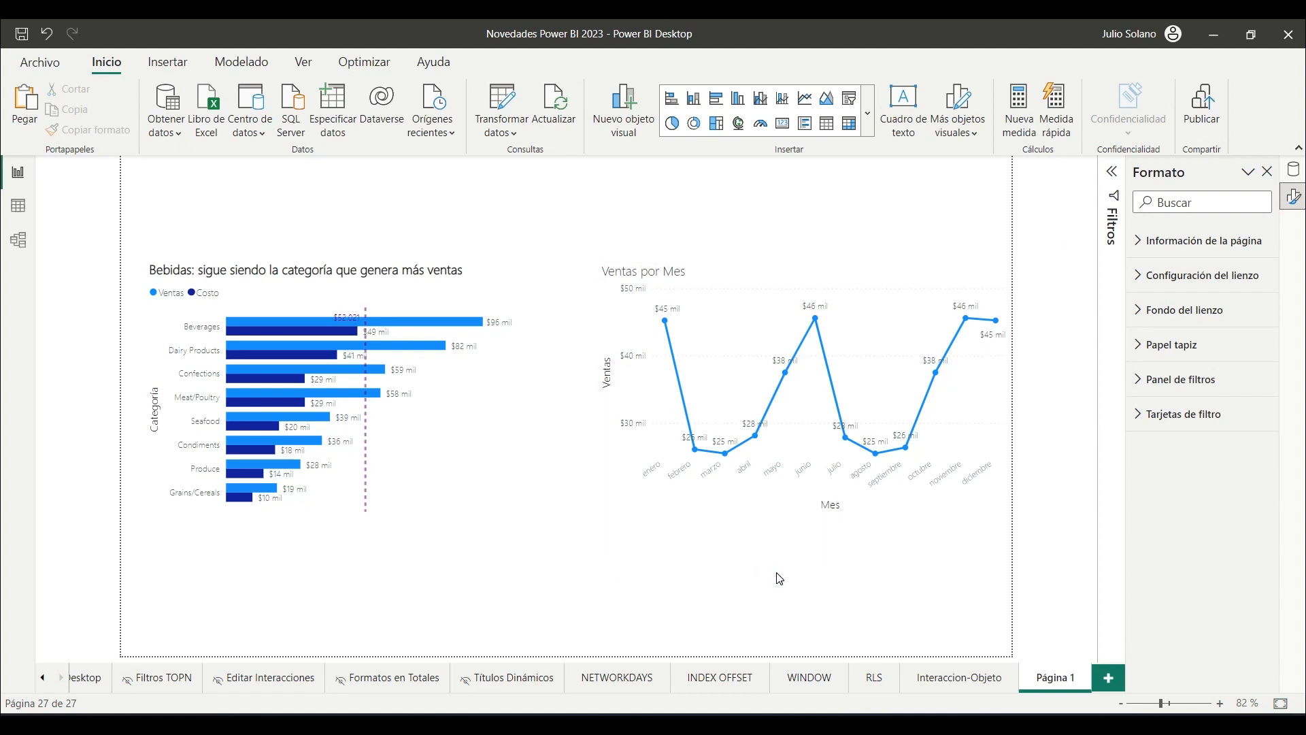